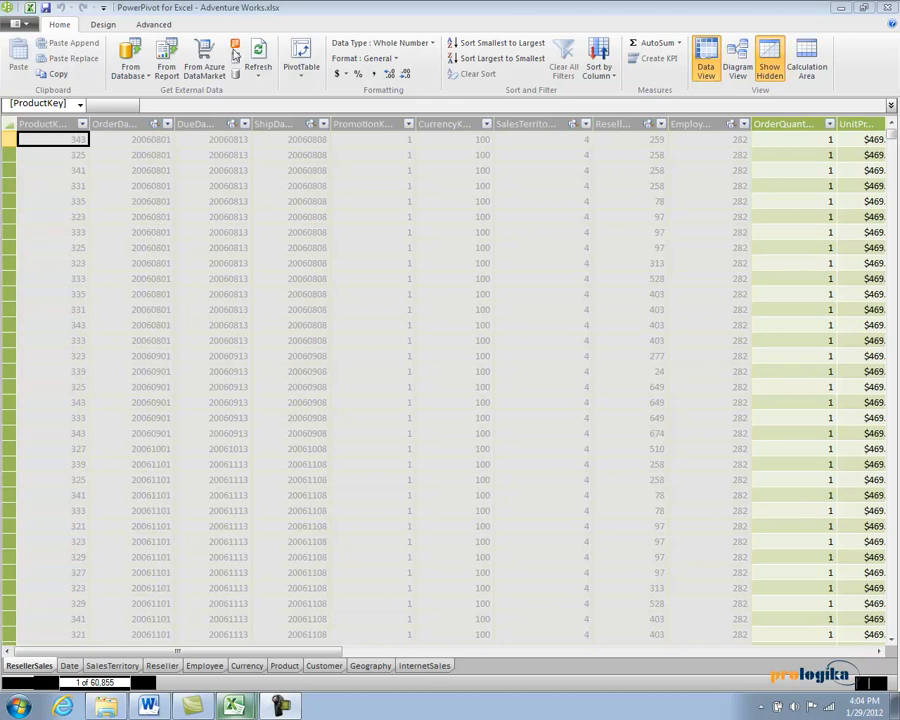
Insert a Four Charts PivotChart layout from the PowerPivot data into the existing worksheet Sheet2, starting at cell B2
{"action": "left_click", "coordinate": [303, 78]}
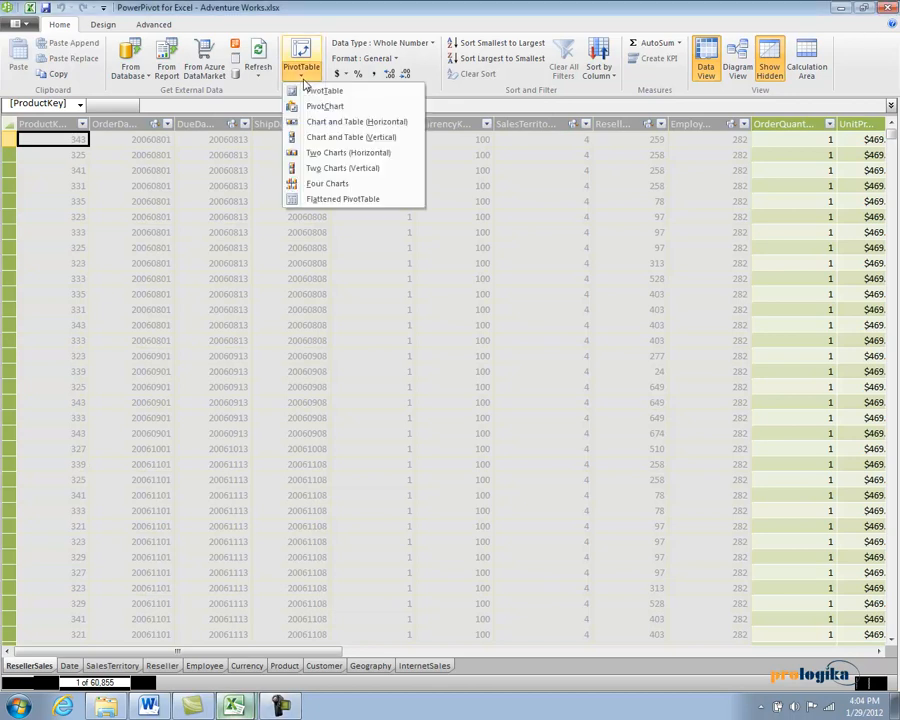
{"action": "left_click", "coordinate": [326, 186]}
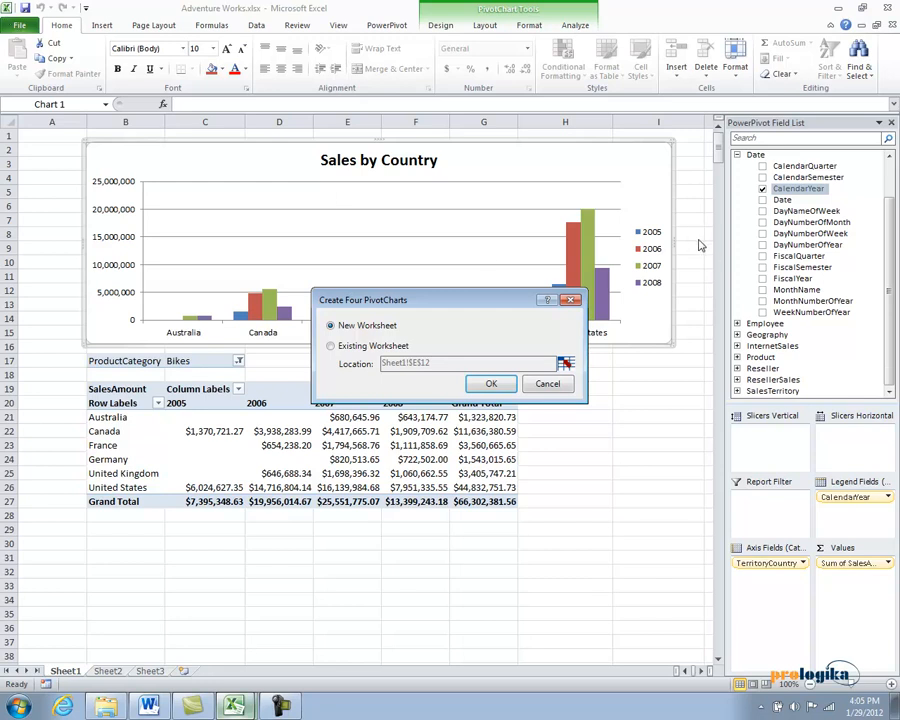
{"action": "left_click", "coordinate": [338, 345]}
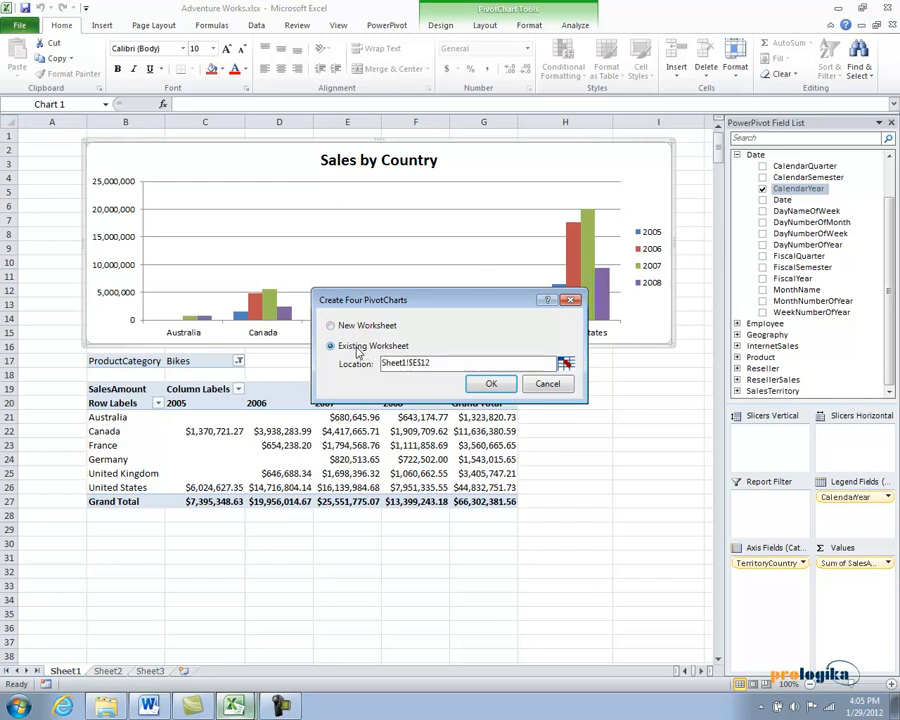
{"action": "left_click", "coordinate": [565, 363]}
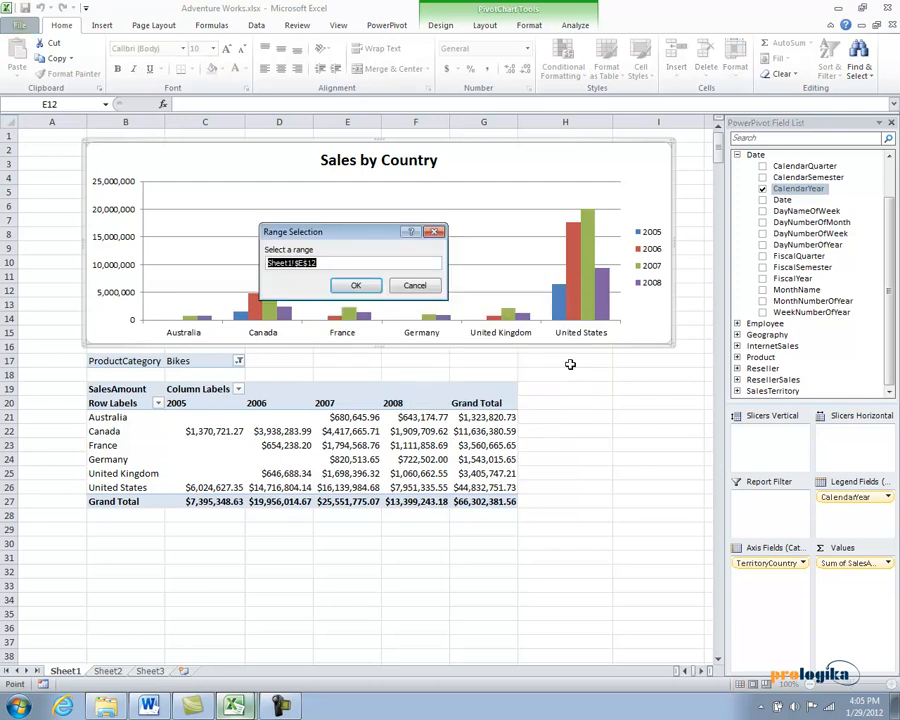
{"action": "left_click", "coordinate": [107, 671]}
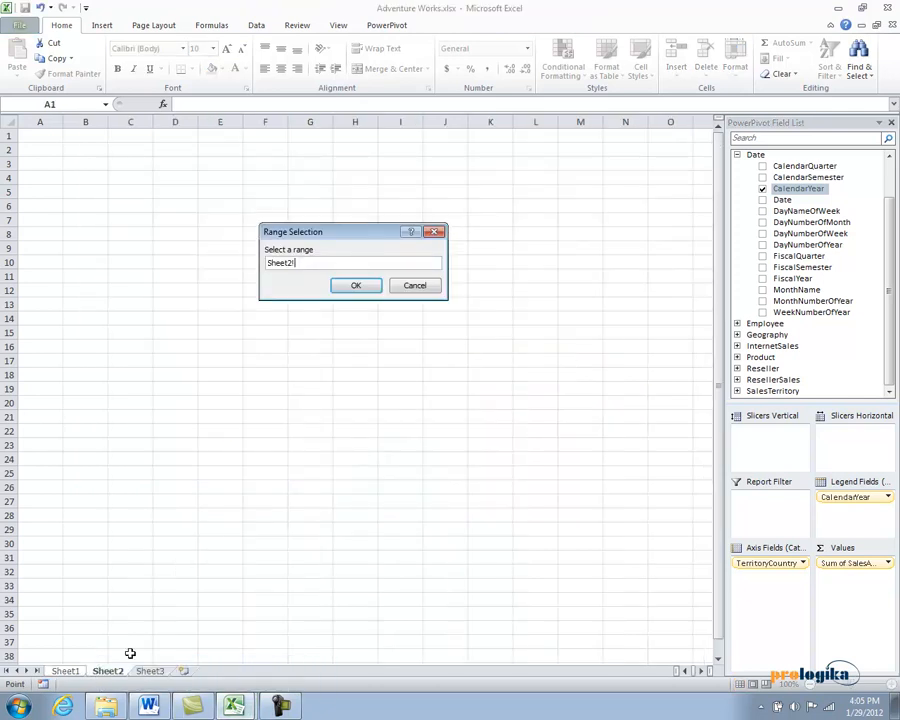
{"action": "left_click", "coordinate": [84, 151]}
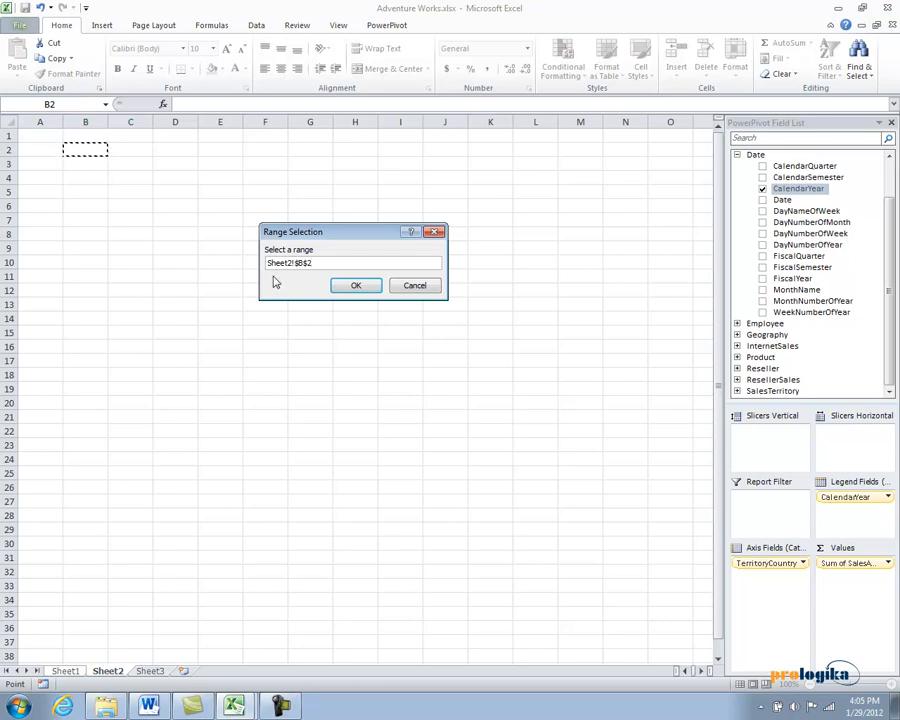
{"action": "left_click", "coordinate": [348, 288]}
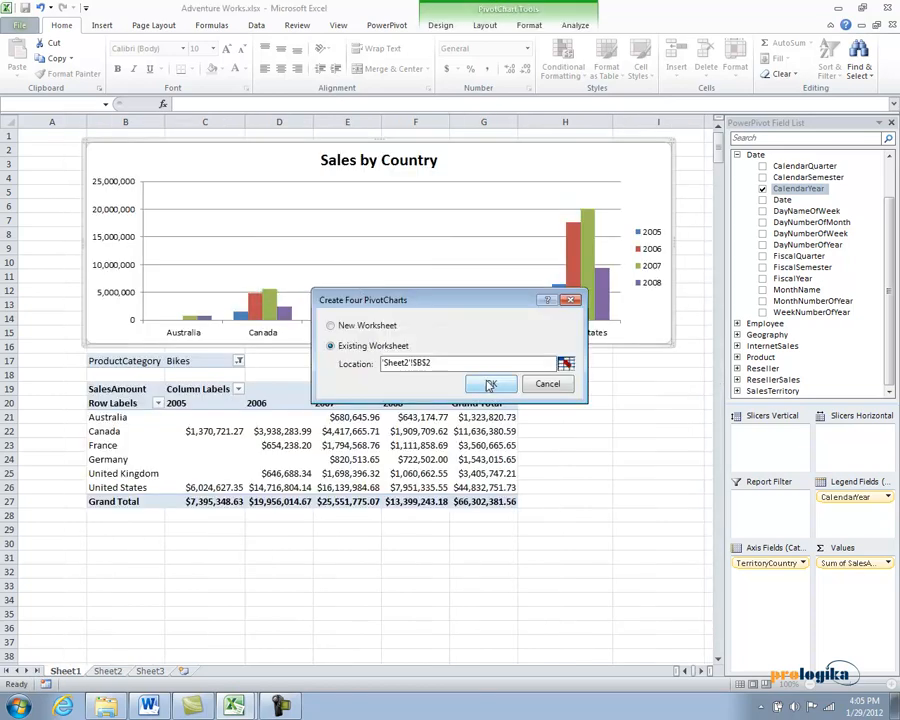
{"action": "left_click", "coordinate": [493, 385]}
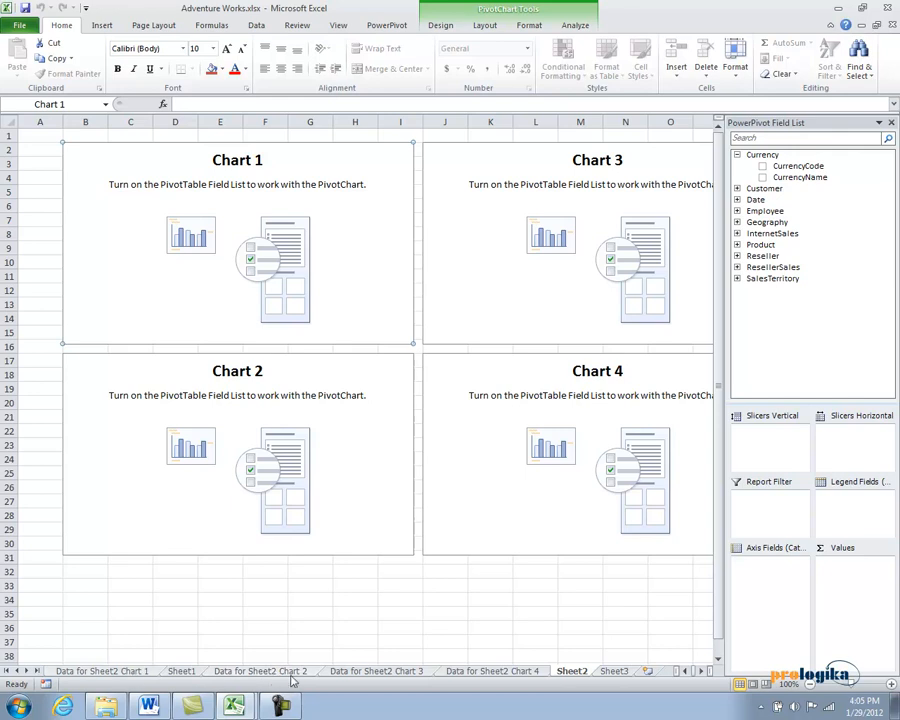
Rename the Sheet1 worksheet as "Sales by Country"
{"action": "left_click", "coordinate": [184, 673]}
{"action": "right_click", "coordinate": [185, 678]}
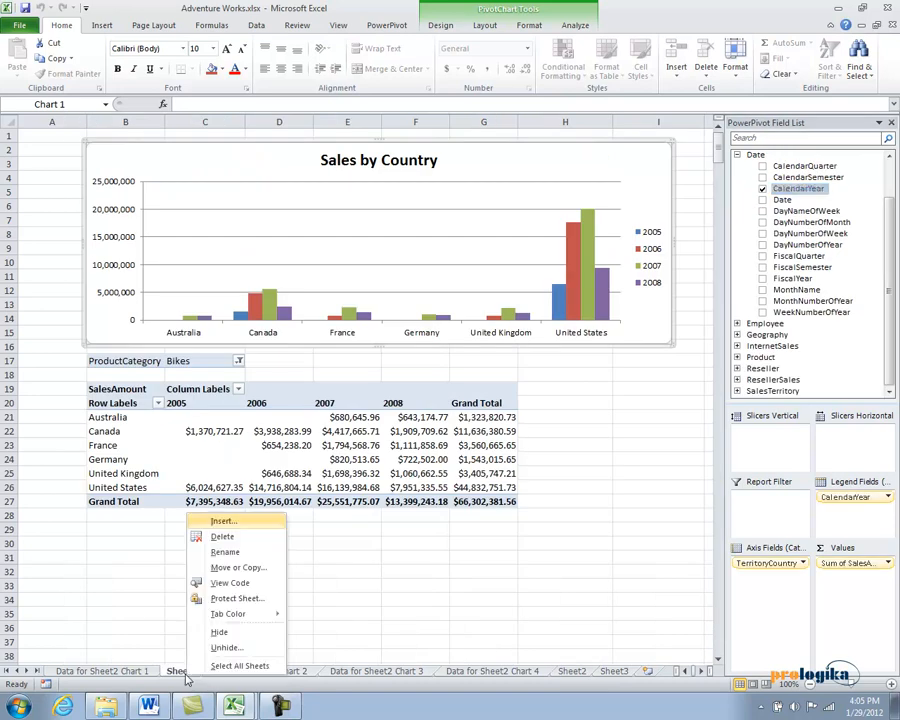
{"action": "left_click", "coordinate": [226, 552]}
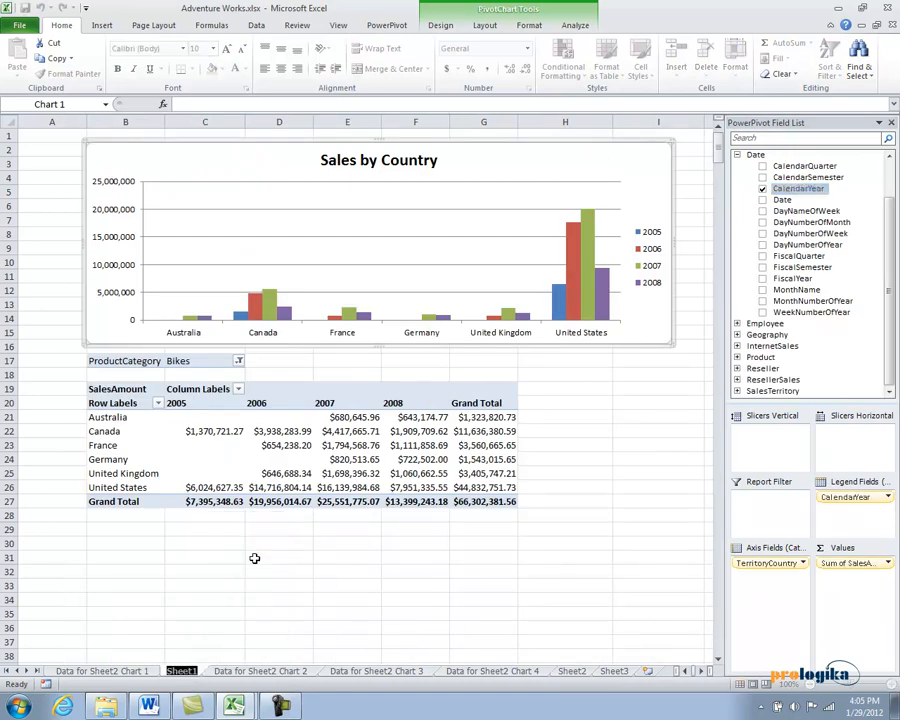
{"action": "type", "text": "Sales by"}
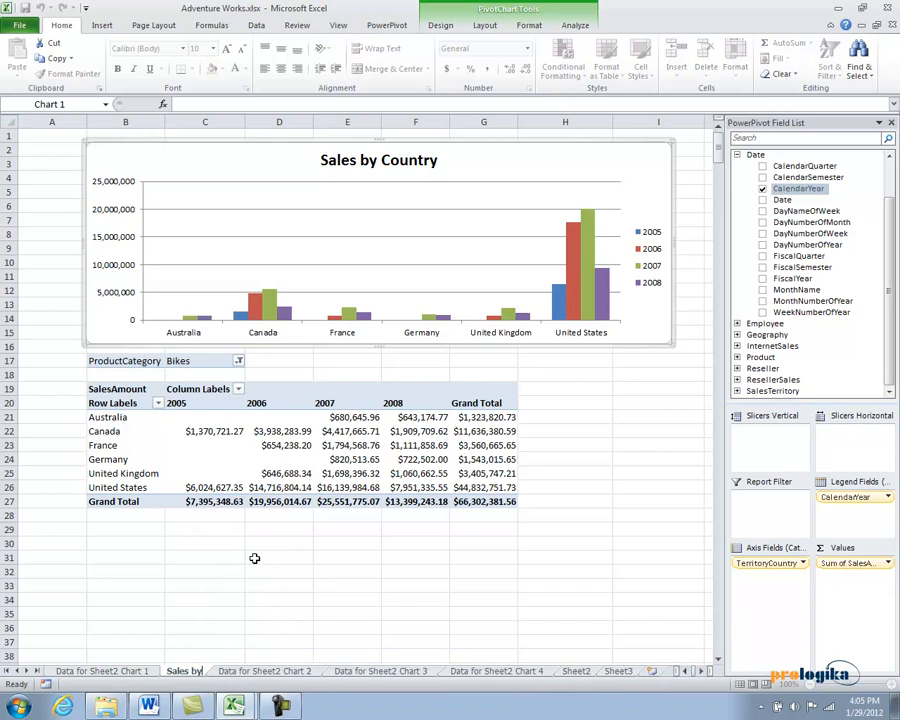
{"action": "type", "text": " Country"}
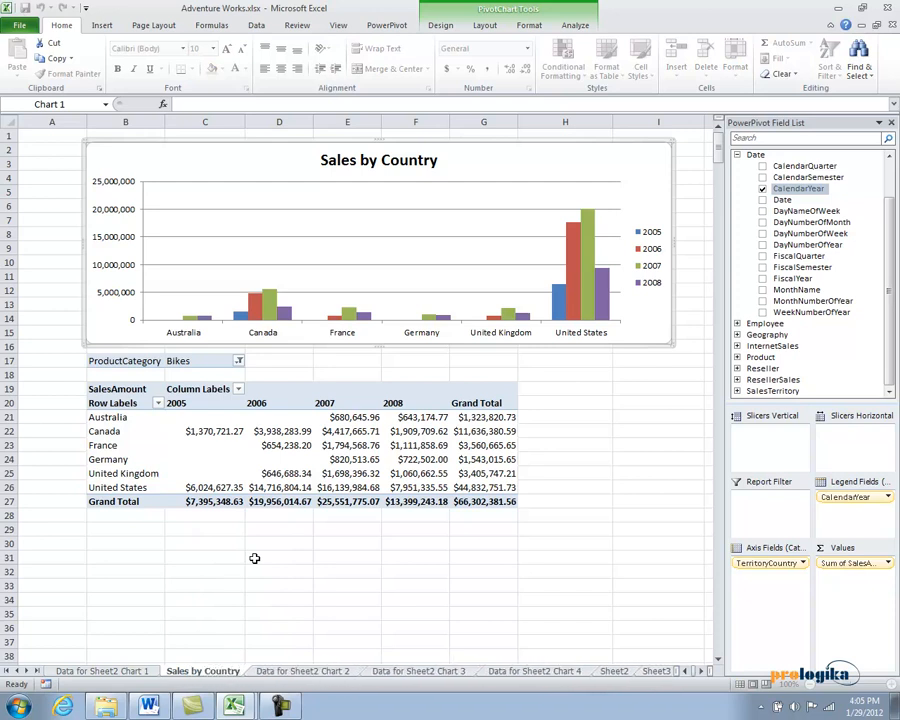
{"action": "key", "text": "Return"}
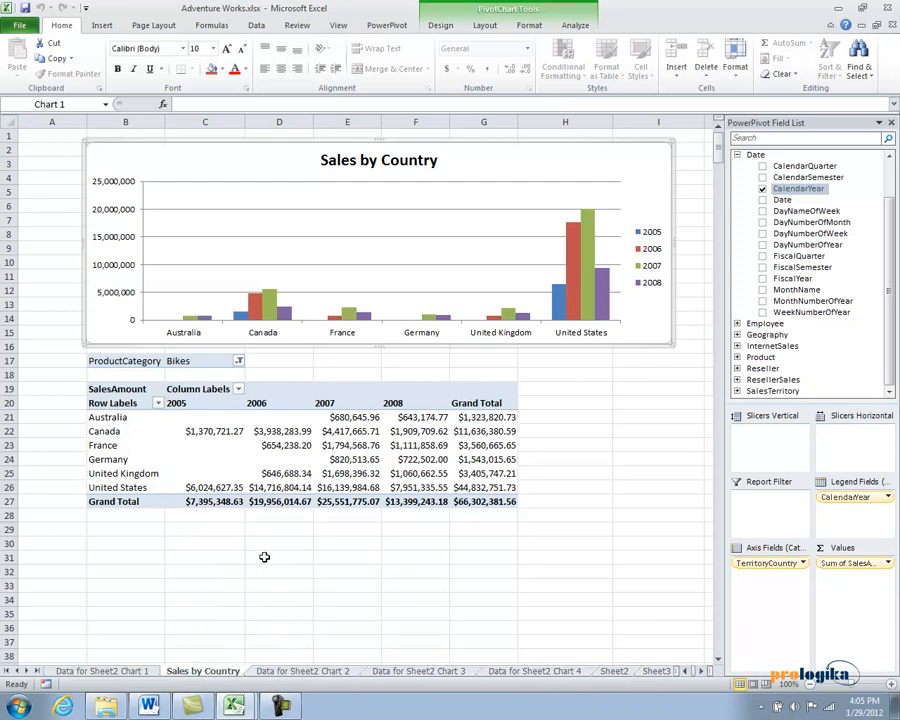
Rename the Sheet2 worksheet holding the four empty charts as "Dashboard"
{"action": "left_click", "coordinate": [613, 672]}
{"action": "right_click", "coordinate": [613, 674]}
{"action": "left_click", "coordinate": [630, 545]}
{"action": "type", "text": "Dashboard"}
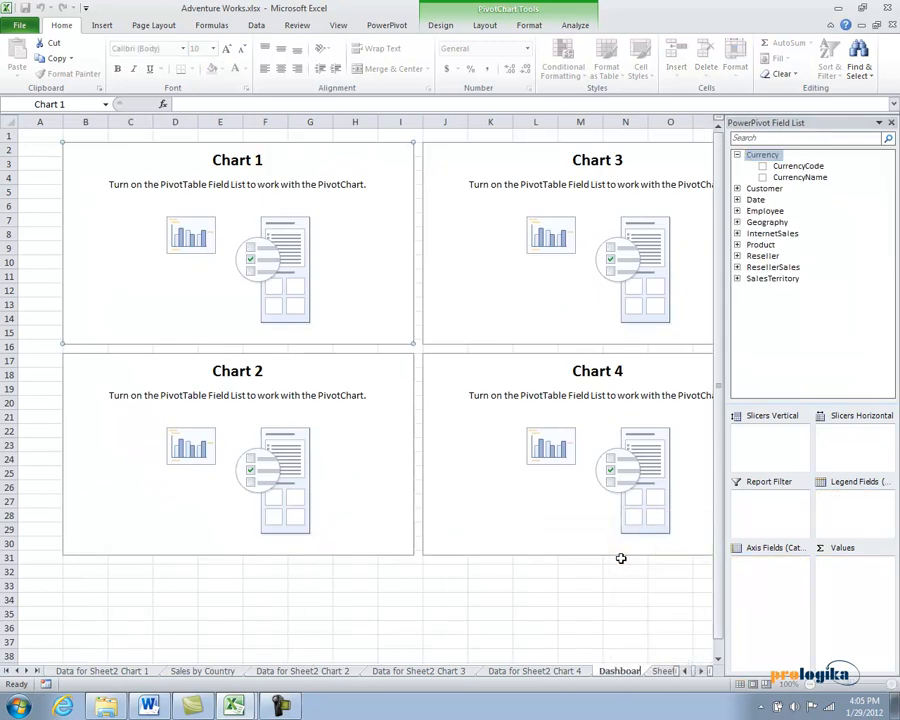
{"action": "key", "text": "Return"}
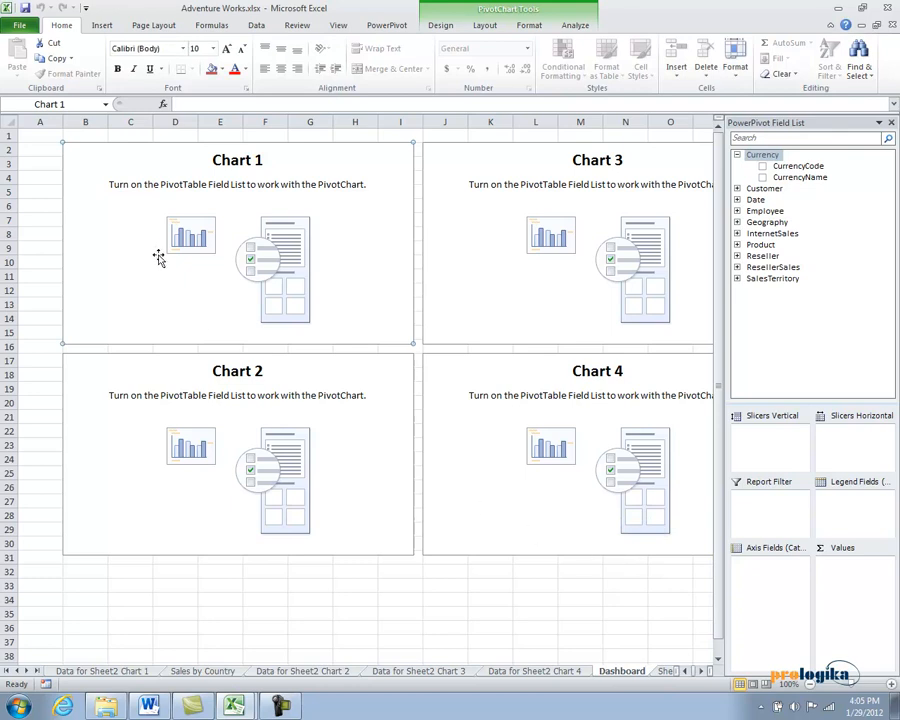
Add the OrderQuantity field from the InternetSales table to Chart 1 as its value
{"action": "left_click", "coordinate": [117, 160]}
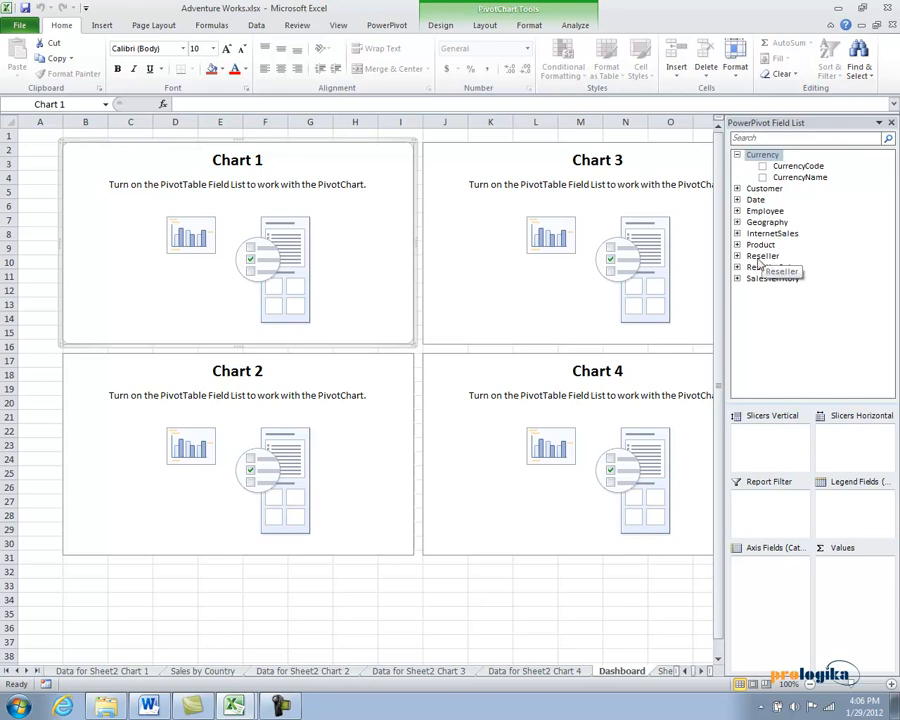
{"action": "left_click", "coordinate": [738, 234]}
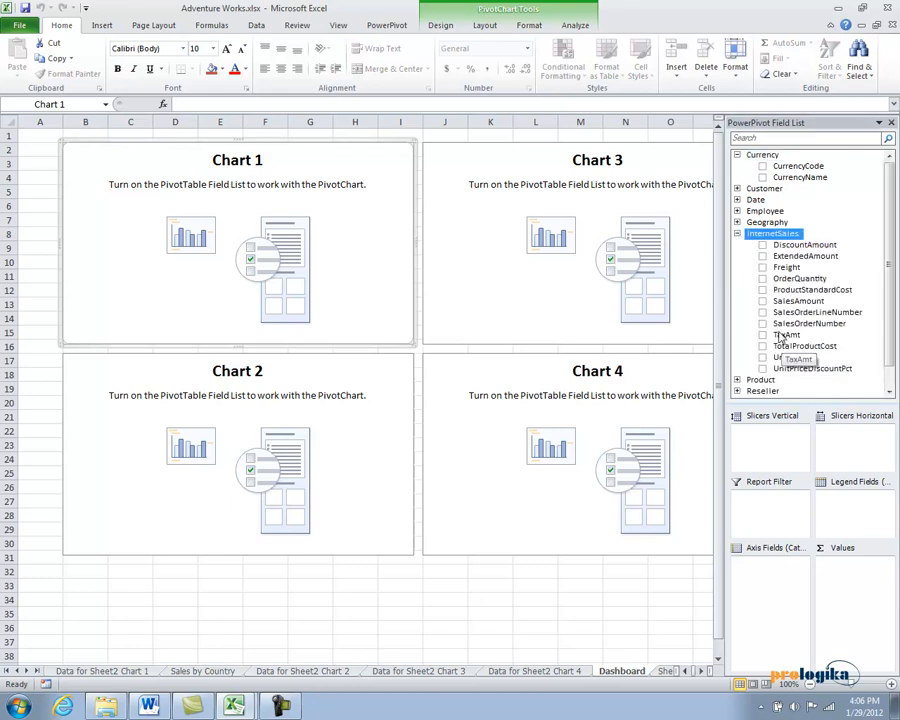
{"action": "left_click", "coordinate": [763, 279]}
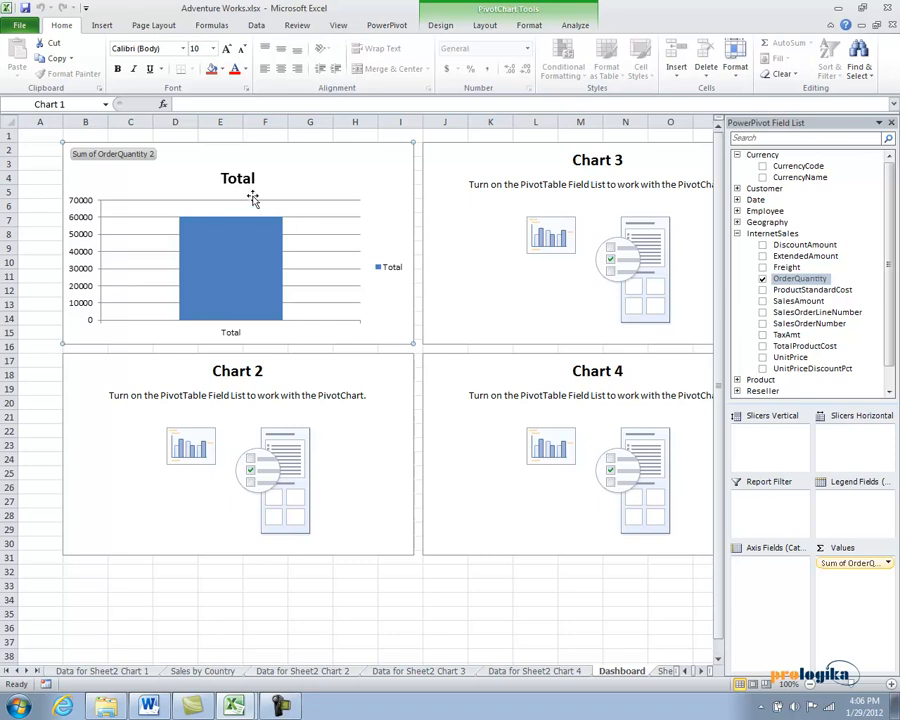
Change the order quantity chart from a column chart to a 3-D pie chart
{"action": "left_click", "coordinate": [292, 177]}
{"action": "right_click", "coordinate": [292, 177]}
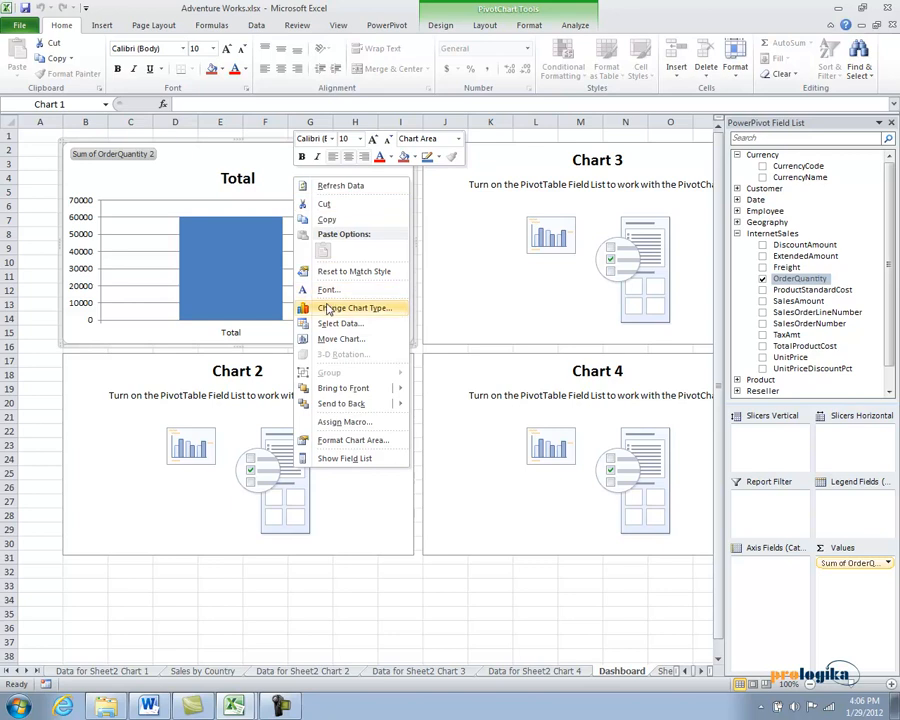
{"action": "left_click", "coordinate": [328, 309]}
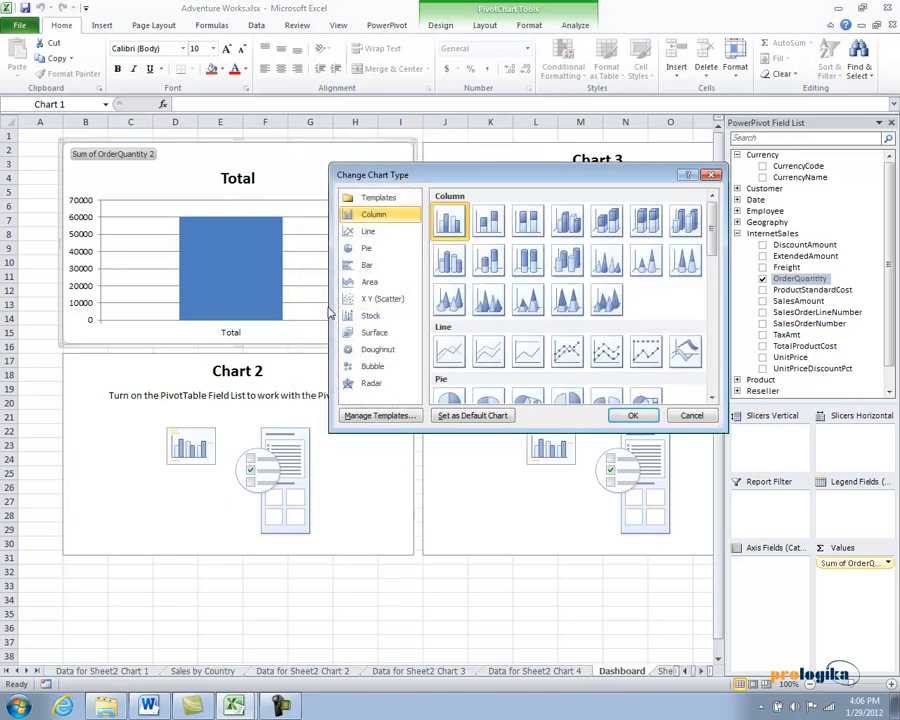
{"action": "left_click", "coordinate": [711, 397]}
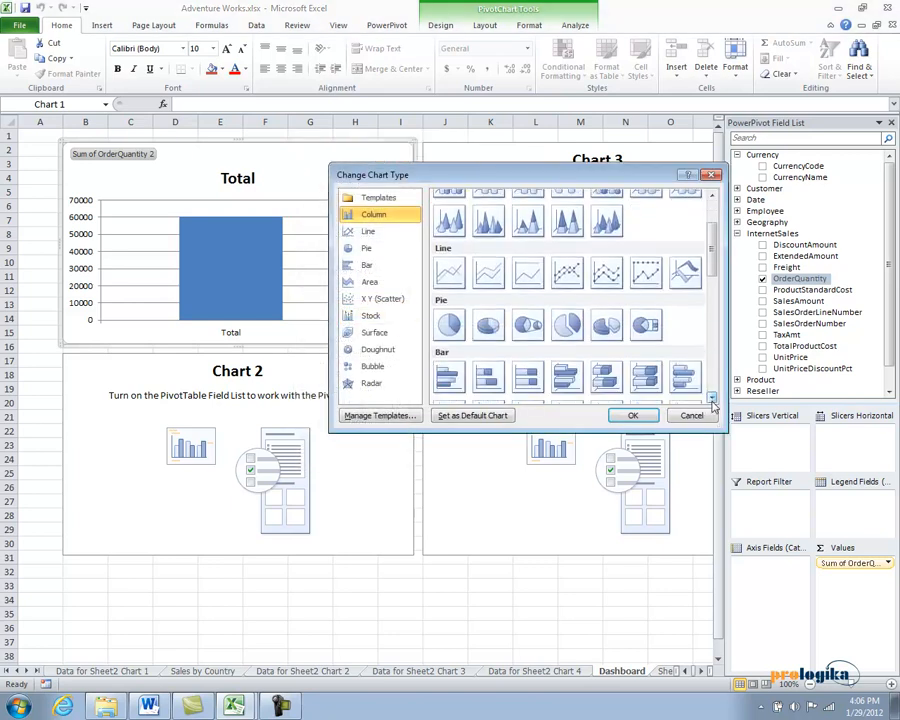
{"action": "left_click", "coordinate": [487, 330]}
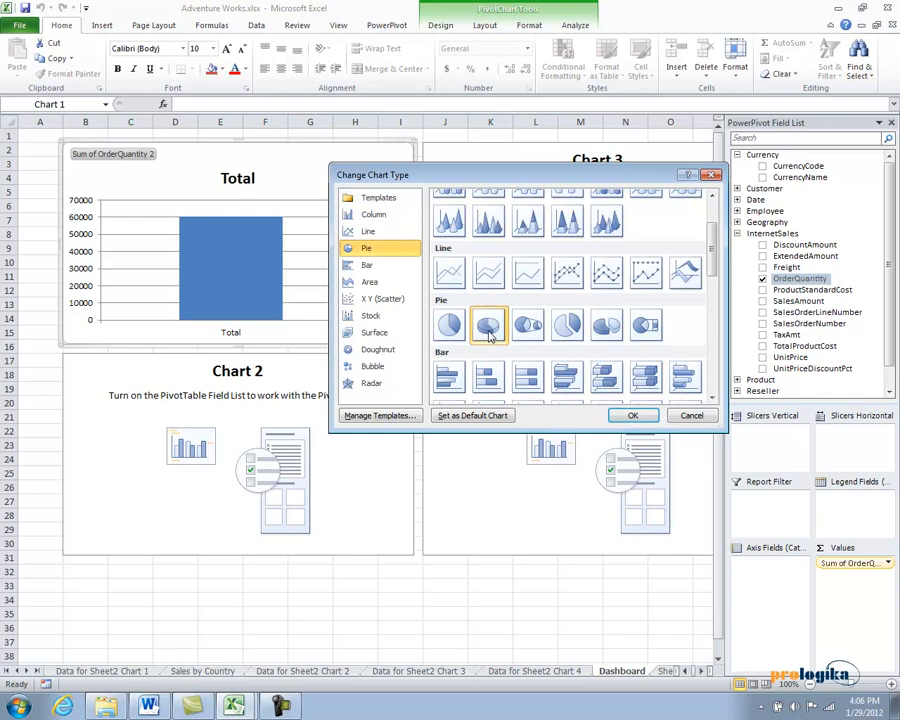
{"action": "left_click", "coordinate": [630, 415]}
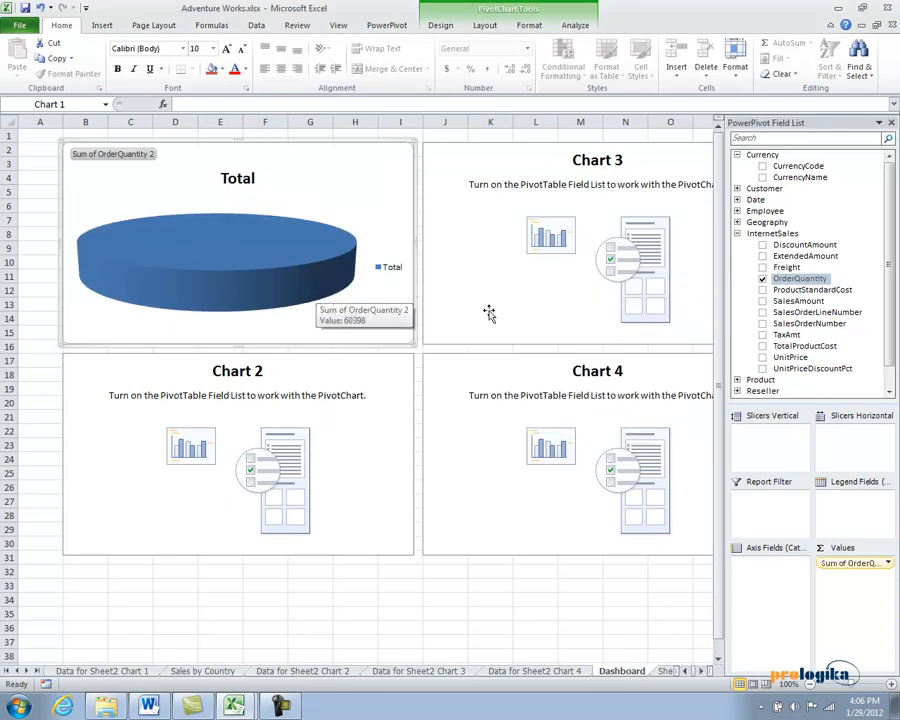
Break the pie chart down by the ProductCategory field from the Product table
{"action": "left_click", "coordinate": [737, 233]}
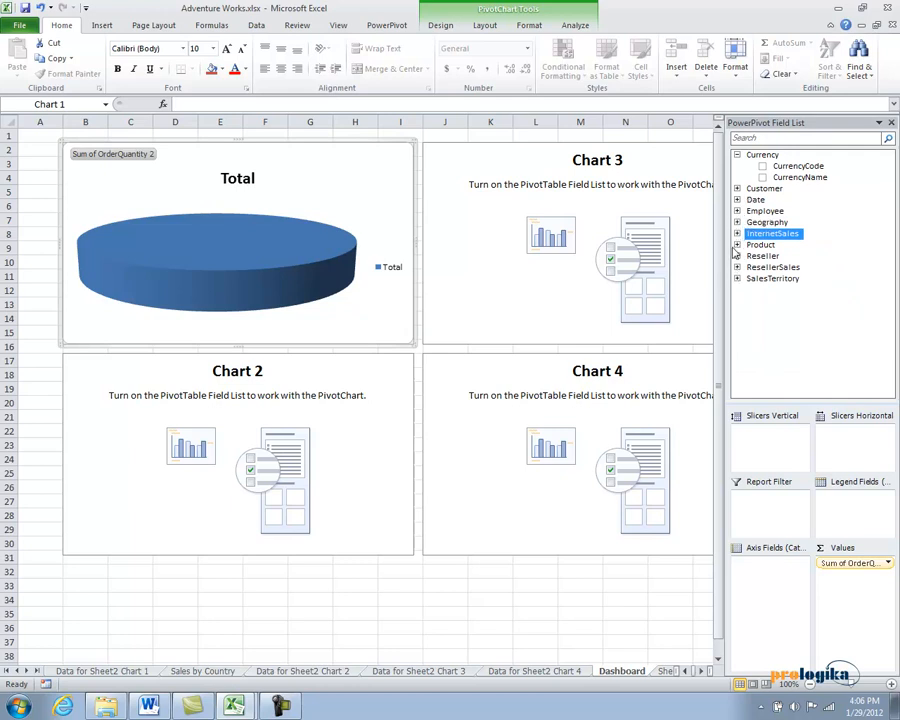
{"action": "left_click", "coordinate": [737, 245]}
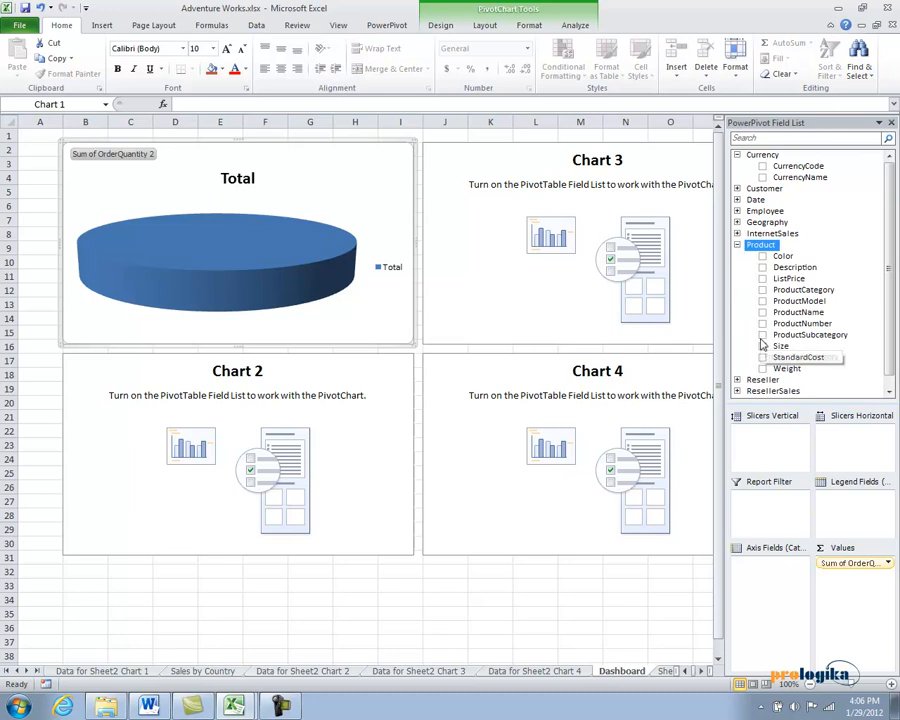
{"action": "left_click", "coordinate": [762, 290]}
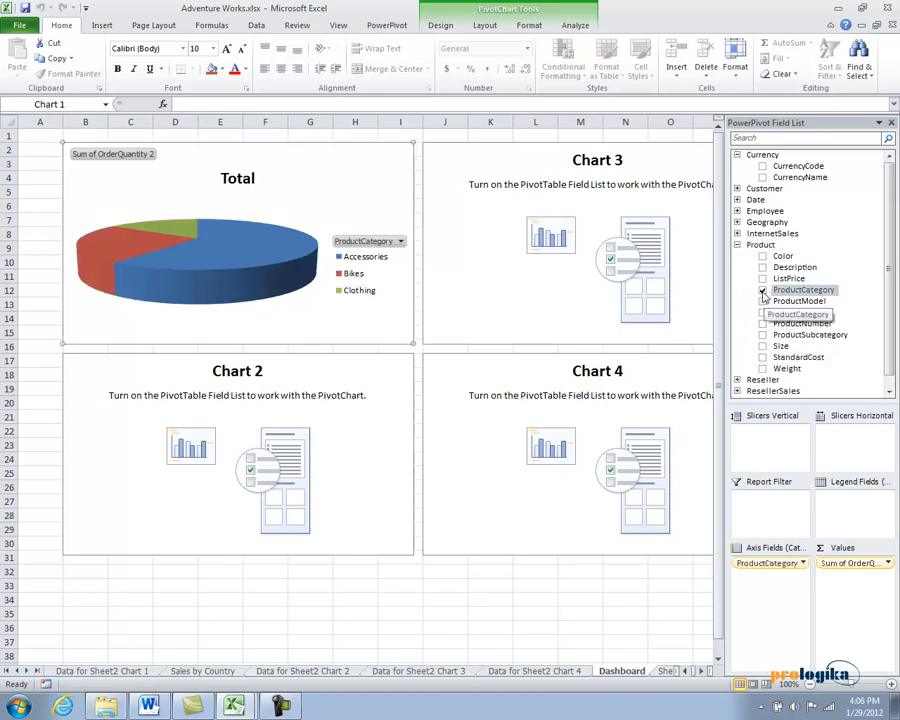
Set the pie chart's 3-D rotation around the Y axis to 50°
{"action": "mouse_move", "coordinate": [295, 280]}
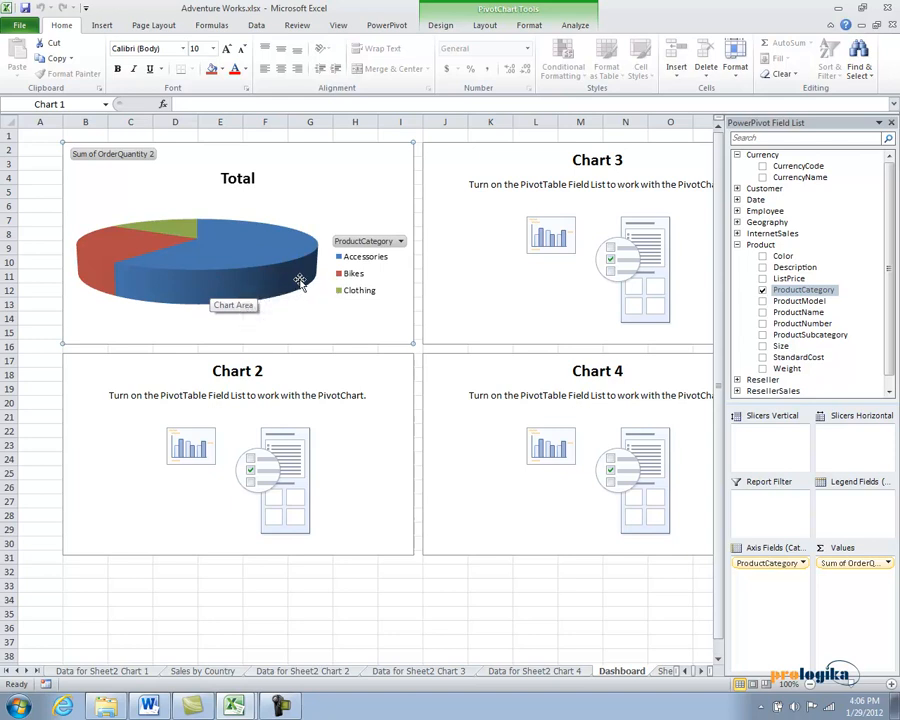
{"action": "left_click", "coordinate": [240, 258]}
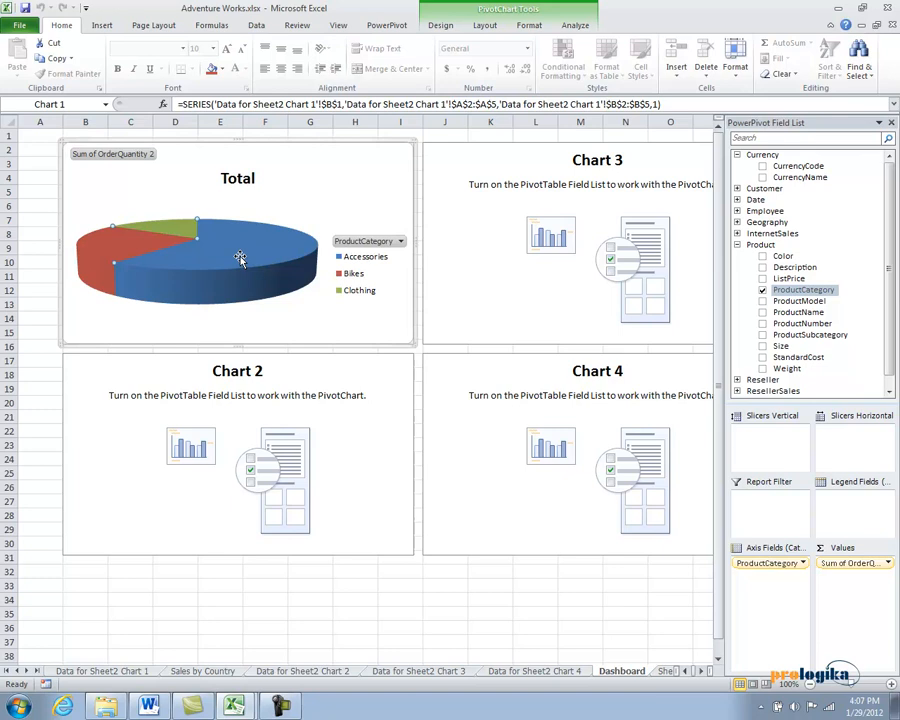
{"action": "right_click", "coordinate": [240, 258]}
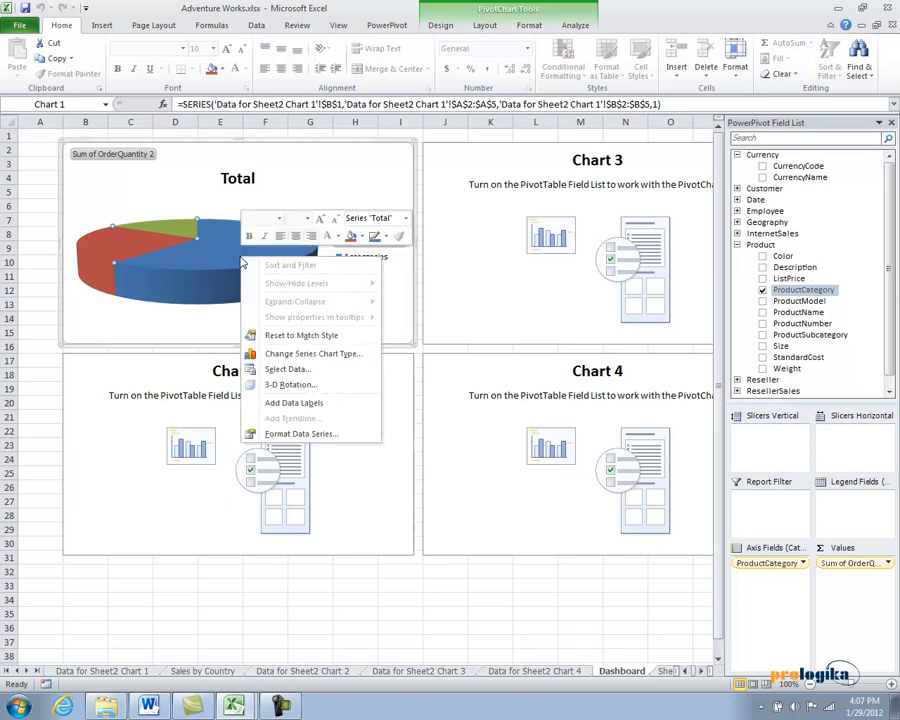
{"action": "left_click", "coordinate": [306, 387]}
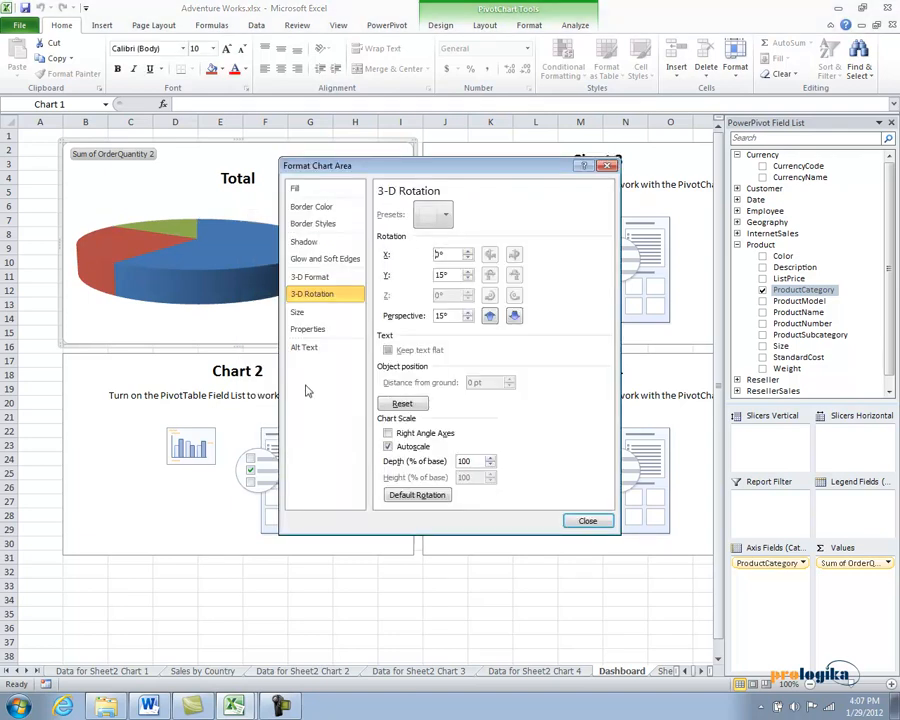
{"action": "left_click", "coordinate": [448, 276]}
{"action": "key", "text": "BackSpace"}
{"action": "key", "text": "BackSpace"}
{"action": "type", "text": "50"}
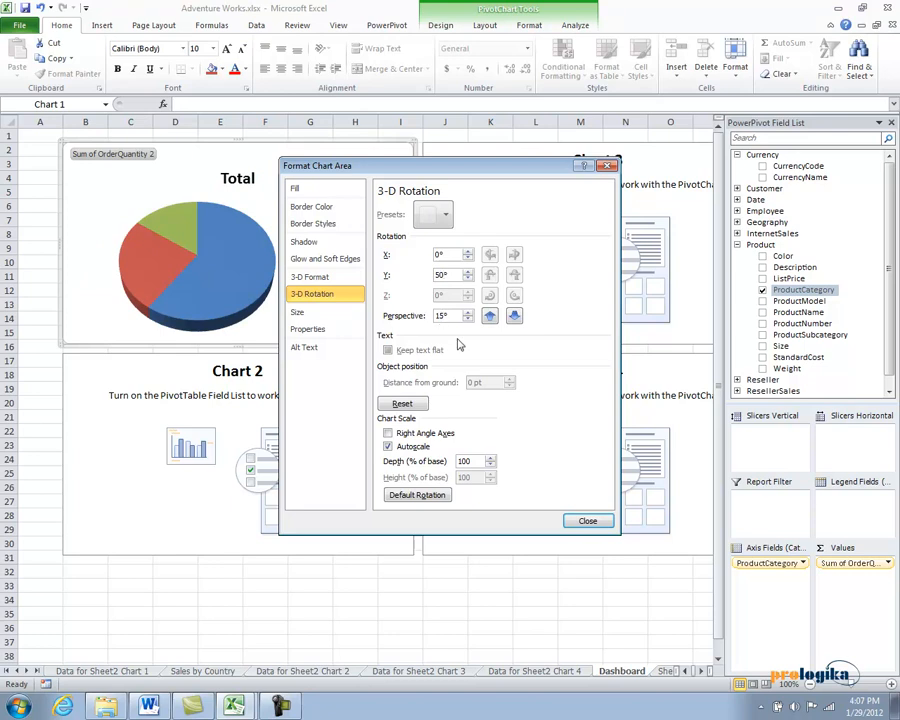
Set the pie chart's 3-D perspective to 0.1° and close the chart formatting settings
{"action": "key", "text": "BackSpace"}
{"action": "key", "text": "BackSpace"}
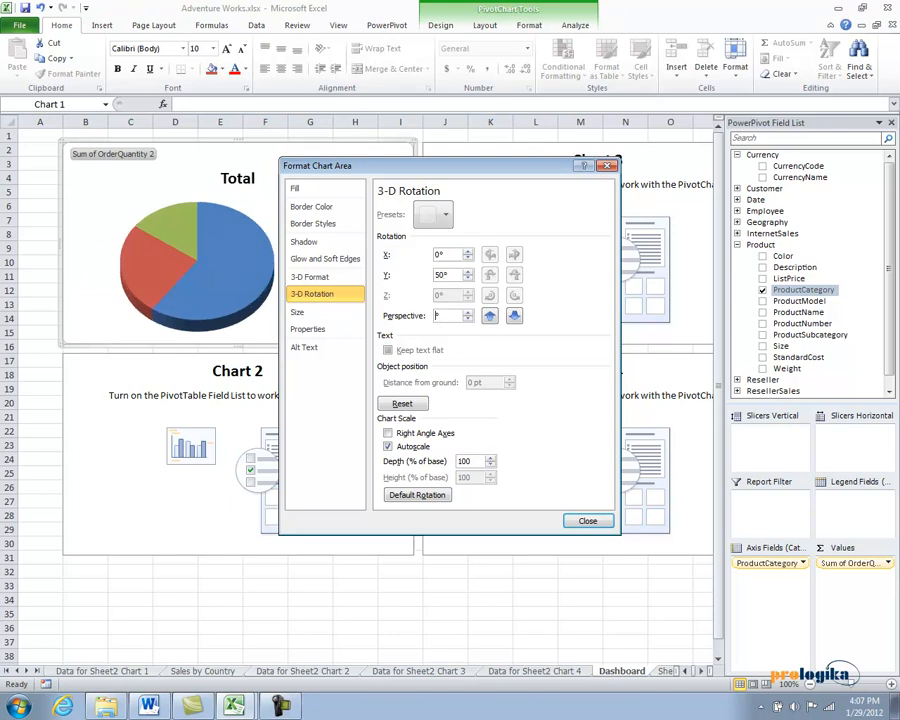
{"action": "type", "text": "10.1"}
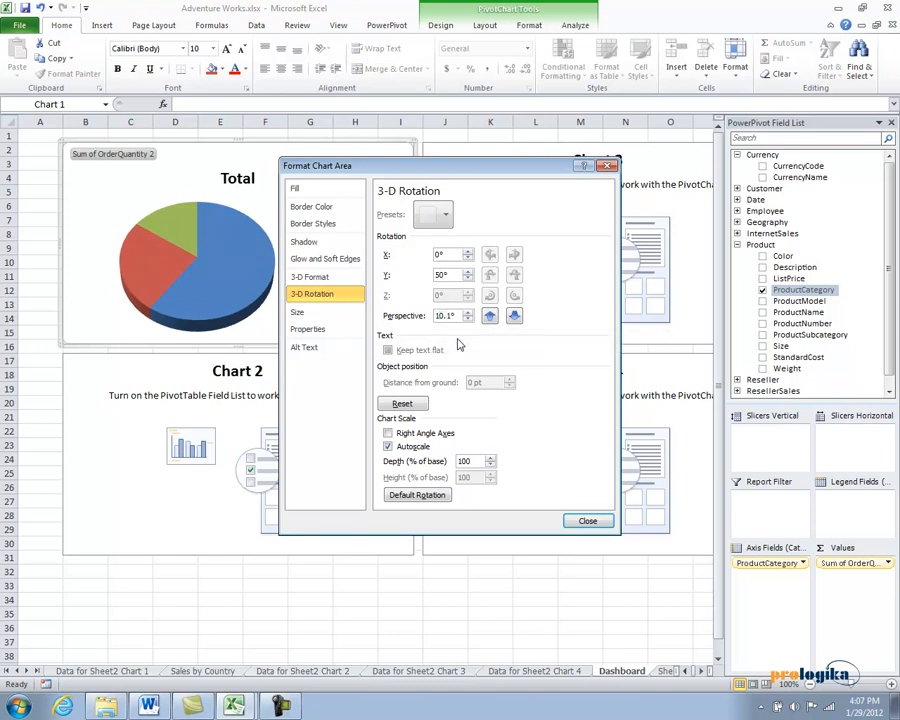
{"action": "key", "text": "BackSpace"}
{"action": "key", "text": "BackSpace"}
{"action": "type", "text": "0"}
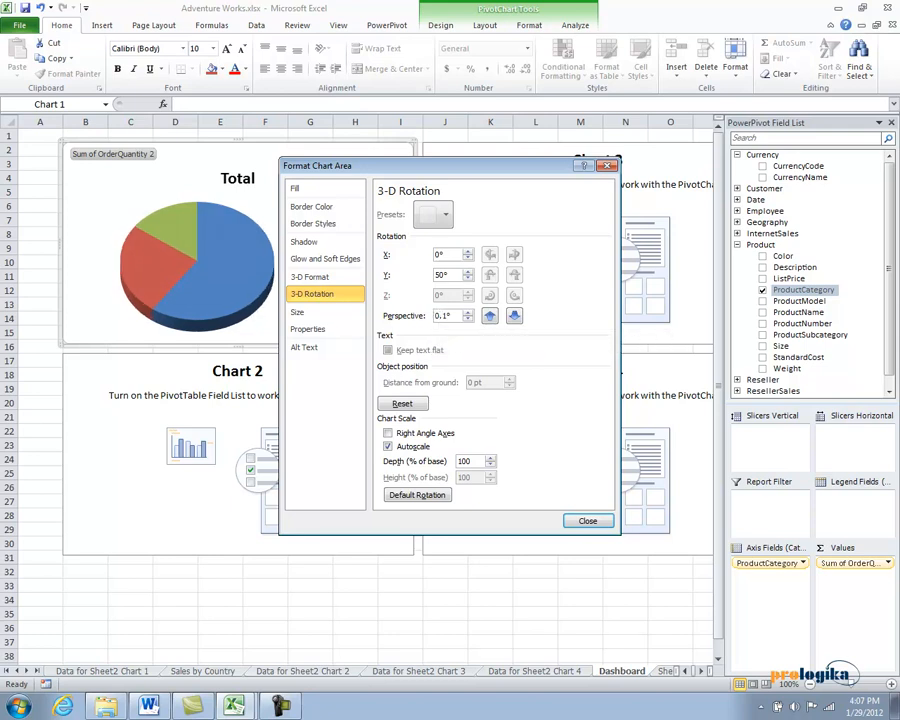
{"action": "left_click", "coordinate": [587, 520]}
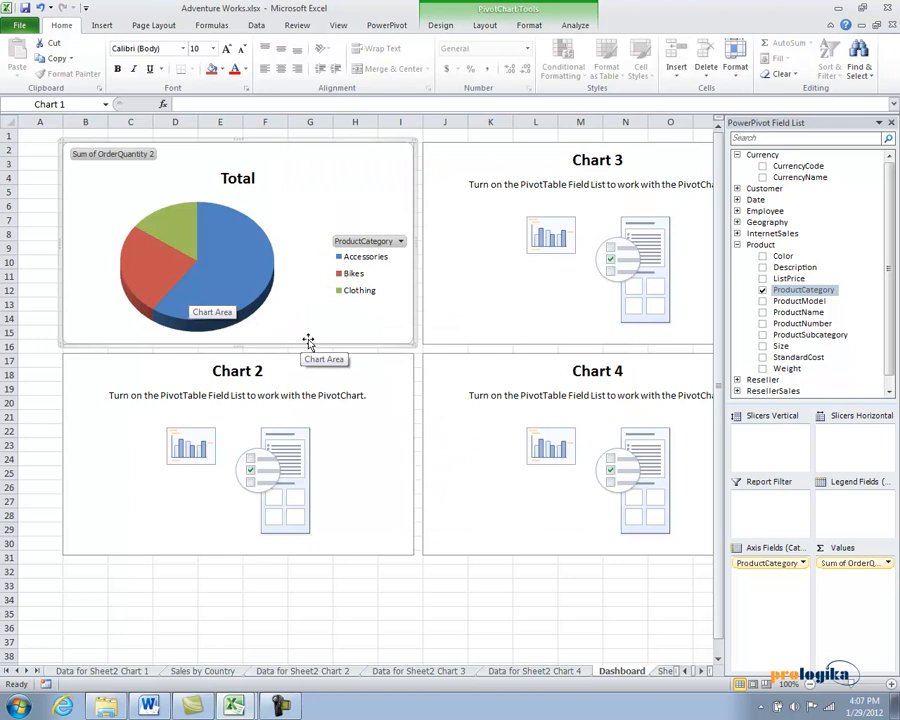
Add data labels to the slices of the order quantity pie chart
{"action": "left_click", "coordinate": [244, 280]}
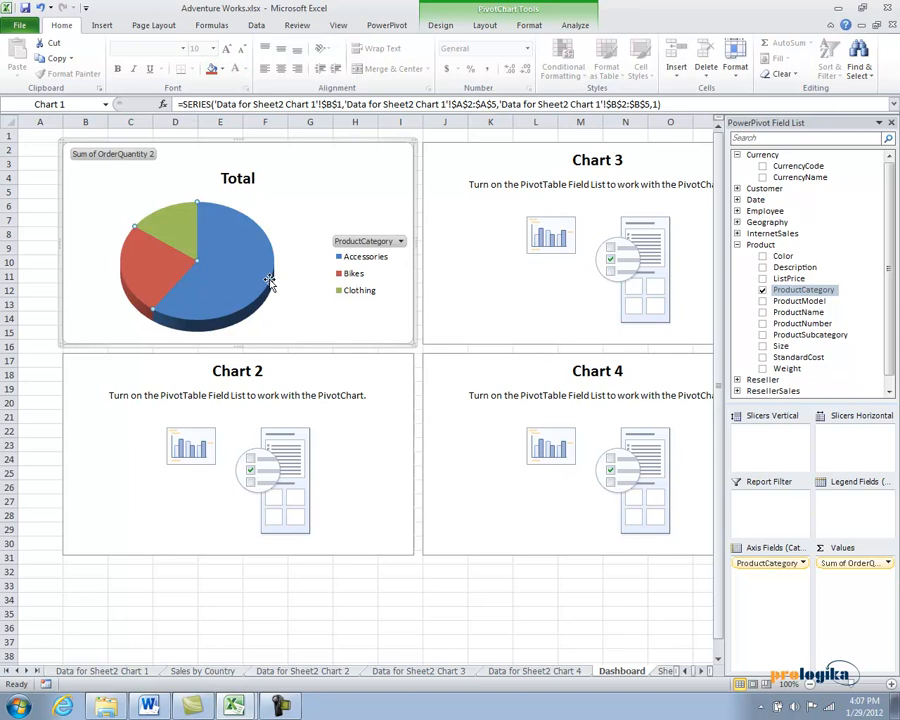
{"action": "right_click", "coordinate": [226, 244]}
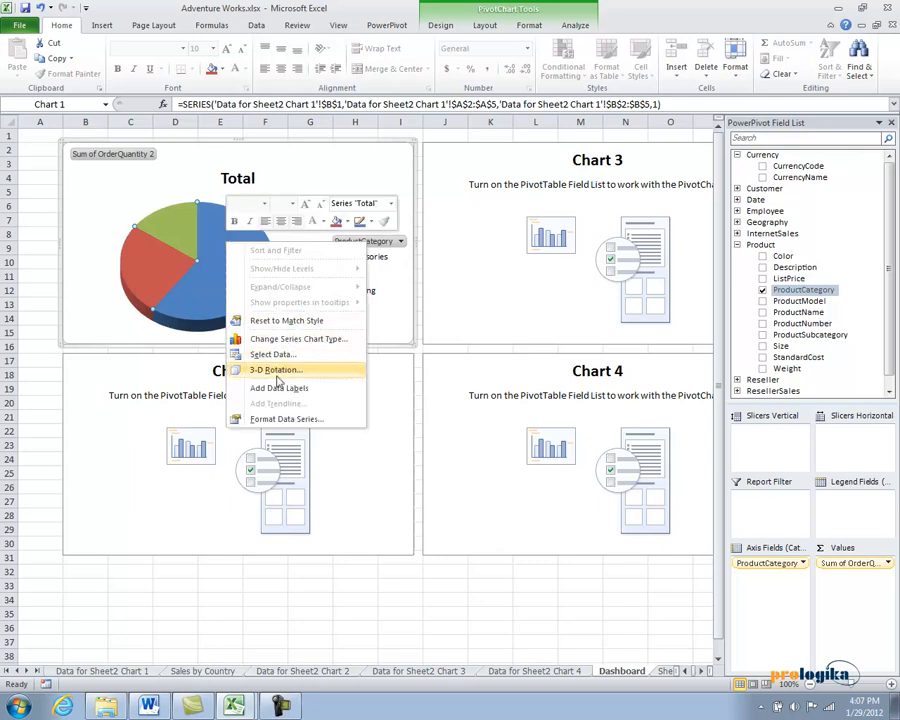
{"action": "left_click", "coordinate": [277, 389]}
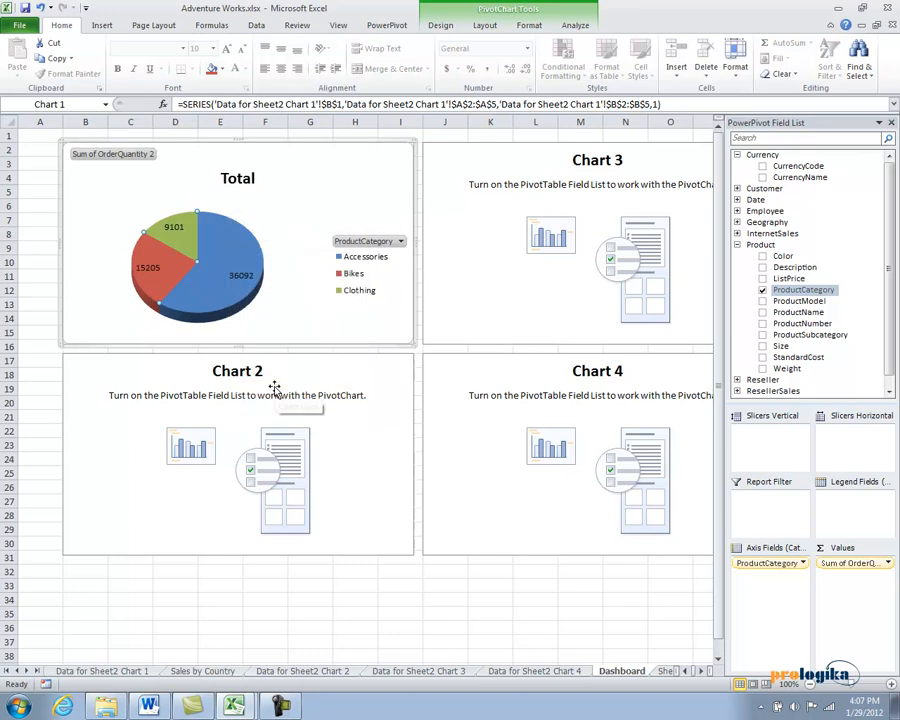
Change the font color of the pie chart's data labels to white
{"action": "right_click", "coordinate": [241, 283]}
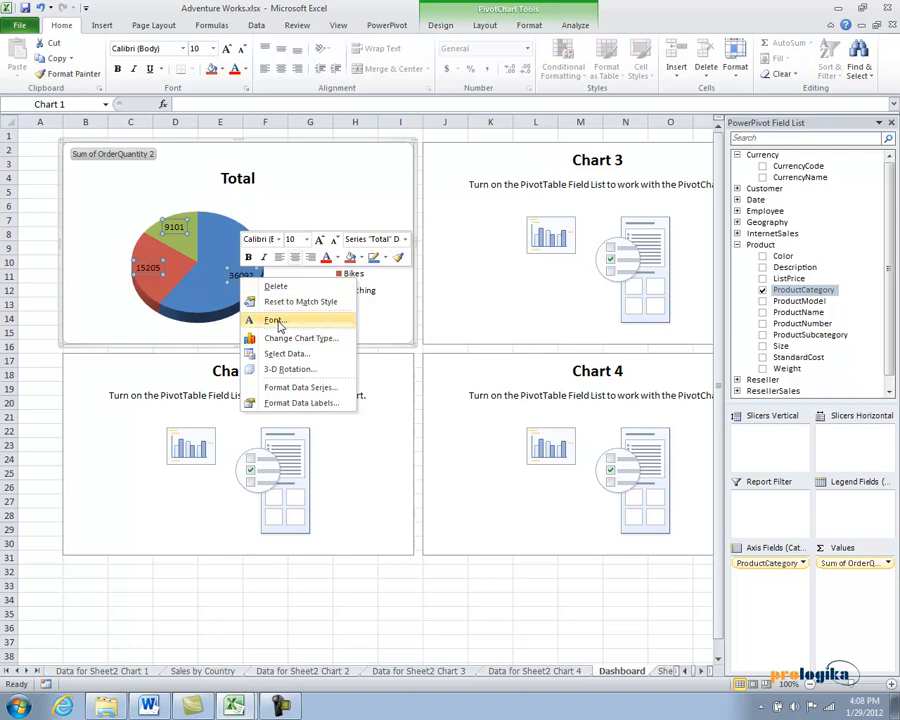
{"action": "left_click", "coordinate": [275, 320]}
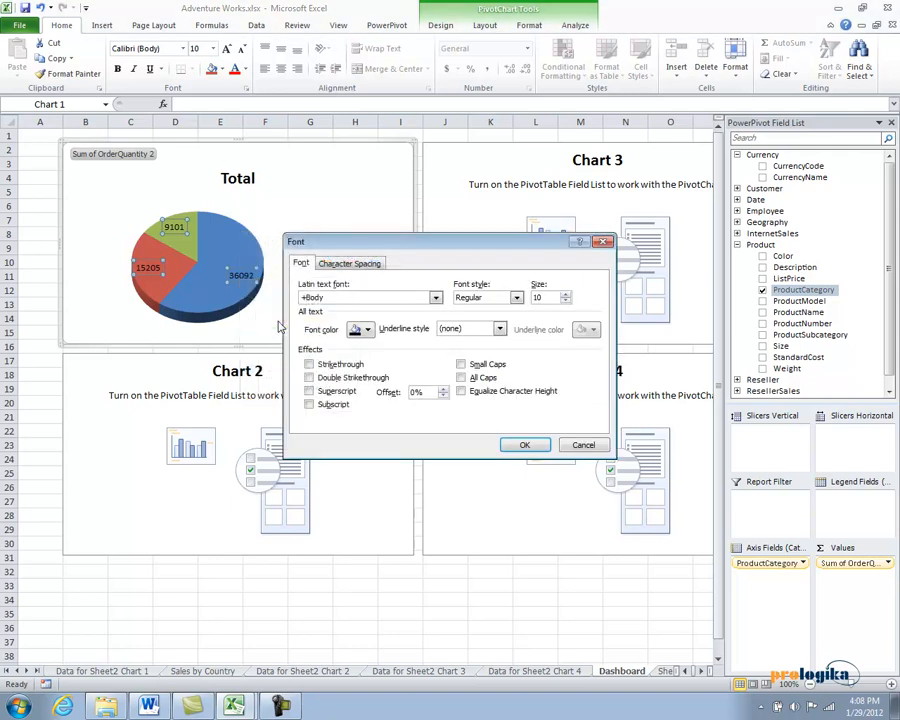
{"action": "left_click", "coordinate": [369, 332]}
{"action": "left_click", "coordinate": [358, 378]}
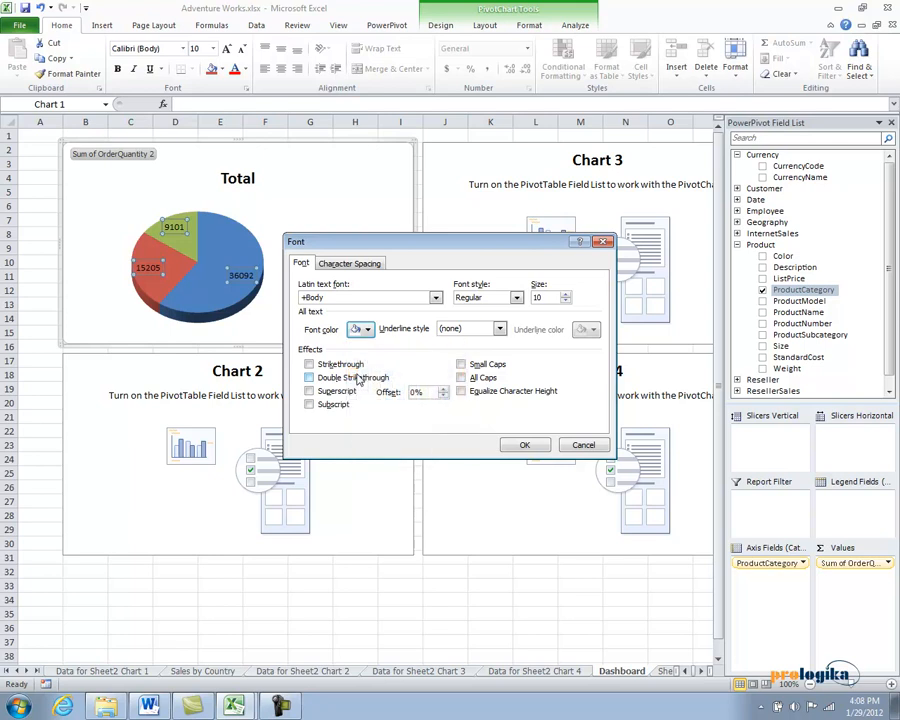
{"action": "left_click", "coordinate": [524, 444]}
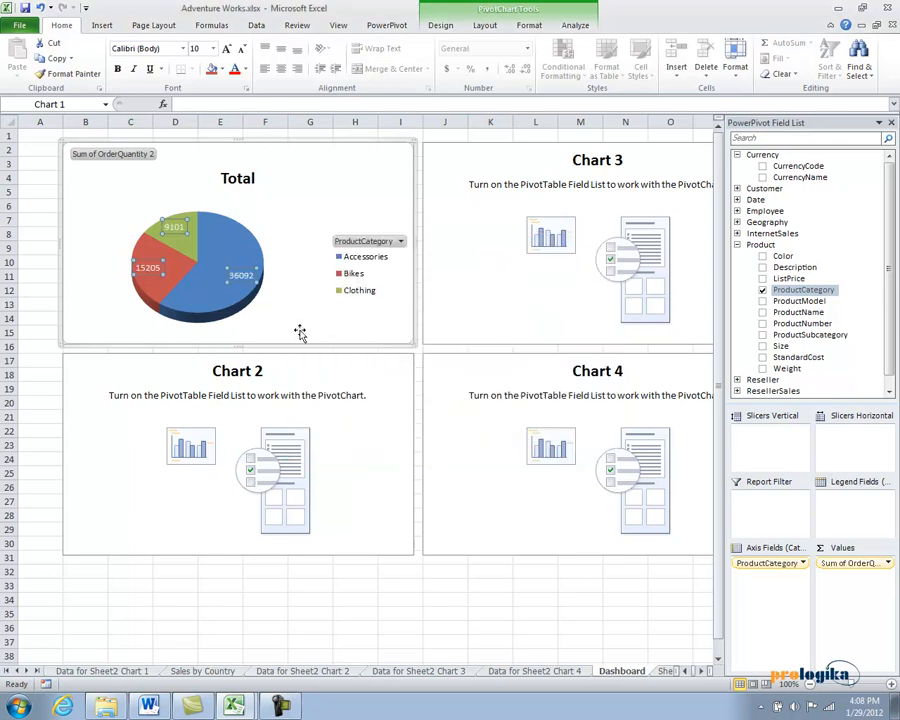
Format the pie chart's data labels as Number with the 1000 separator and 0 decimal places
{"action": "right_click", "coordinate": [241, 275]}
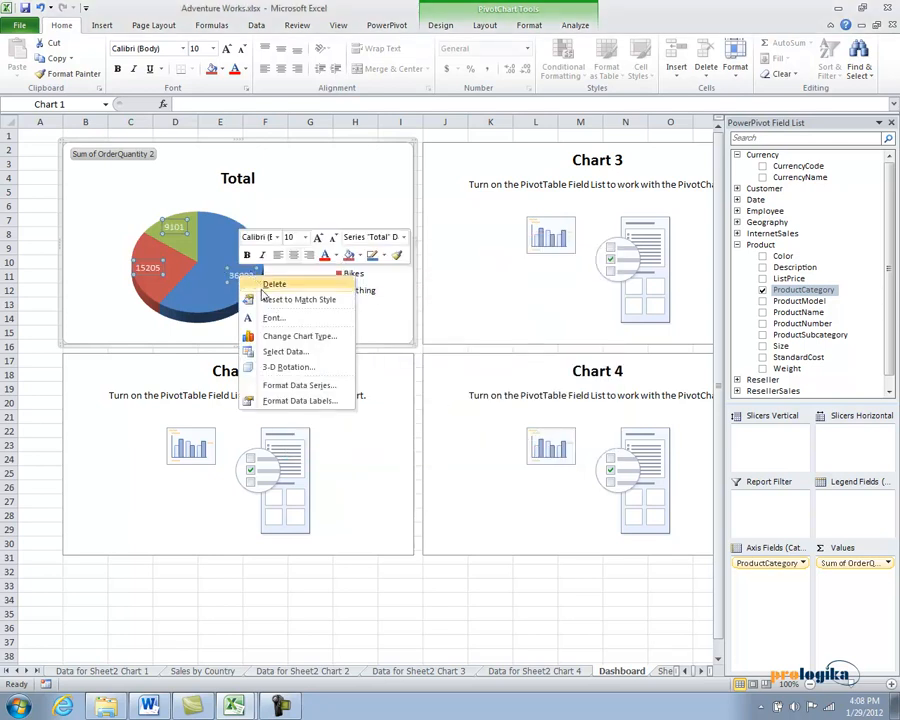
{"action": "left_click", "coordinate": [286, 402]}
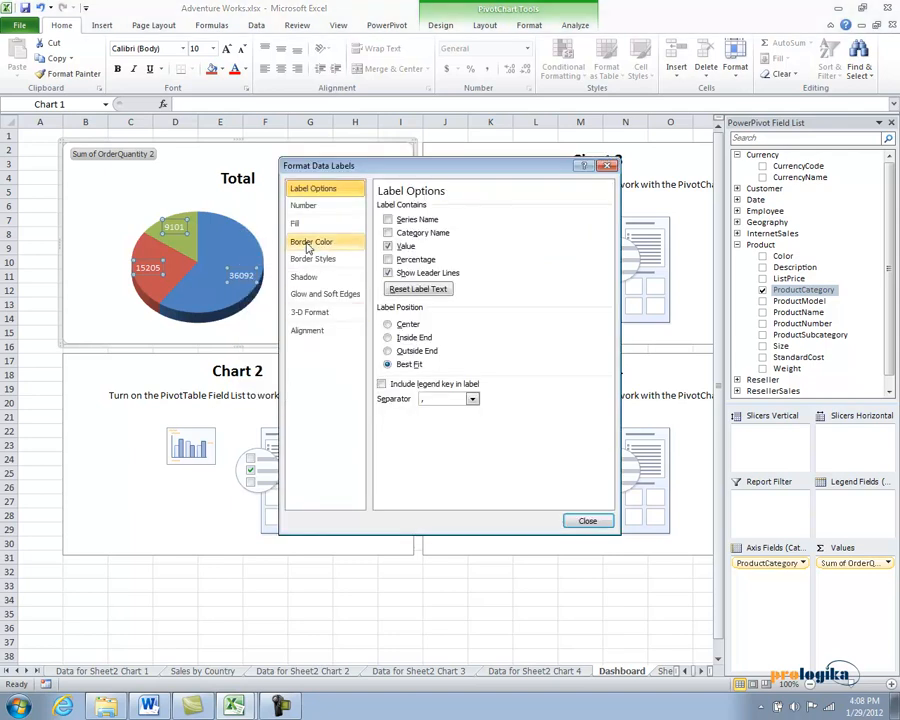
{"action": "left_click", "coordinate": [304, 206]}
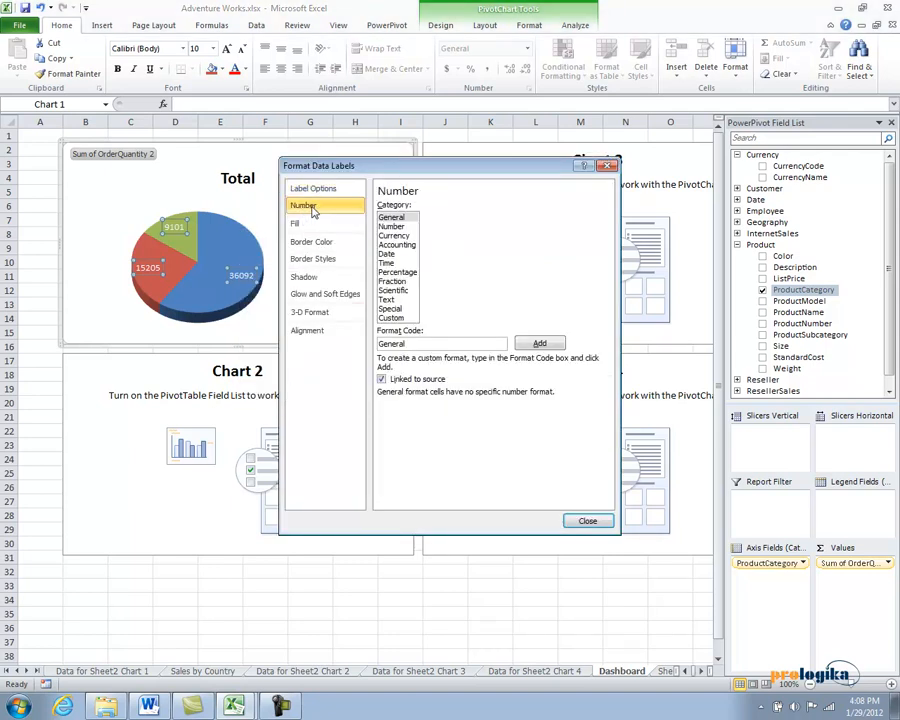
{"action": "left_click", "coordinate": [390, 227]}
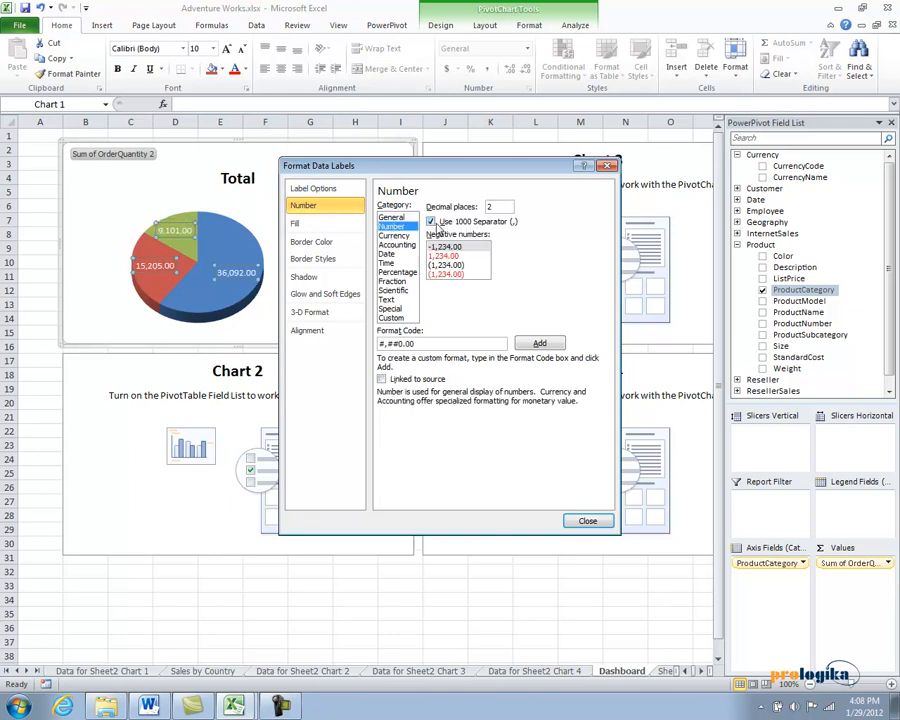
{"action": "left_click_drag", "start_coordinate": [501, 208], "coordinate": [484, 207]}
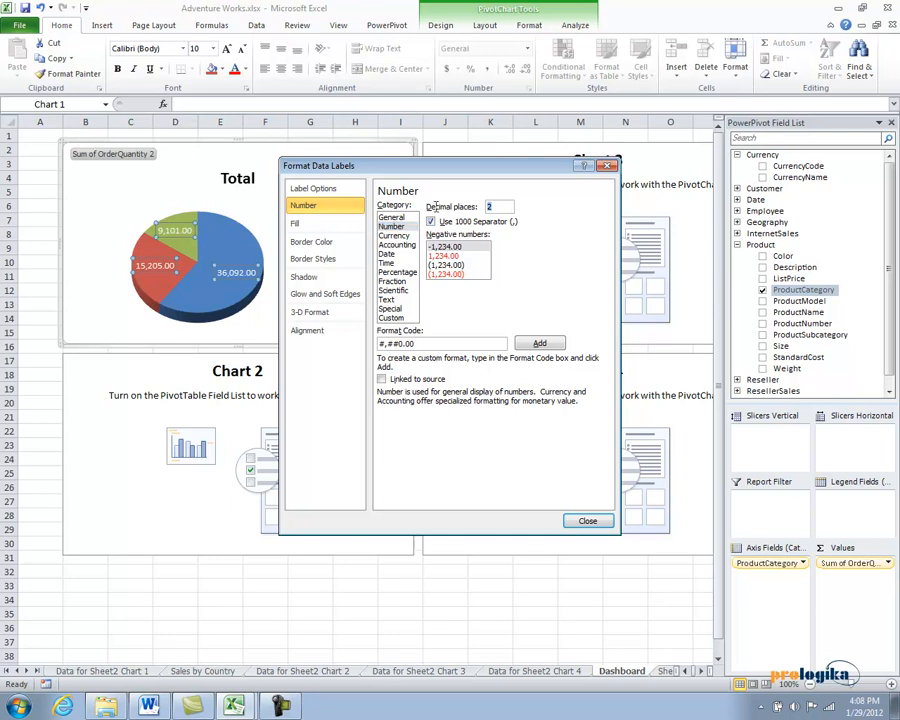
{"action": "type", "text": "0"}
{"action": "left_click", "coordinate": [587, 521]}
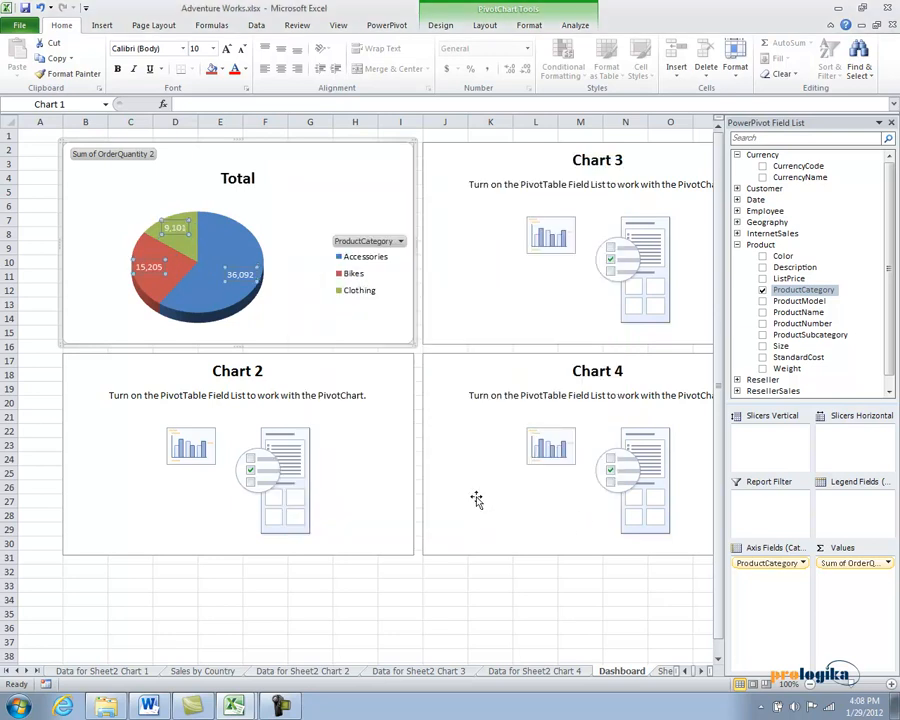
Retitle the pie chart "Internet Orders by Product Category"
{"action": "left_click", "coordinate": [237, 179]}
{"action": "double_click", "coordinate": [237, 179]}
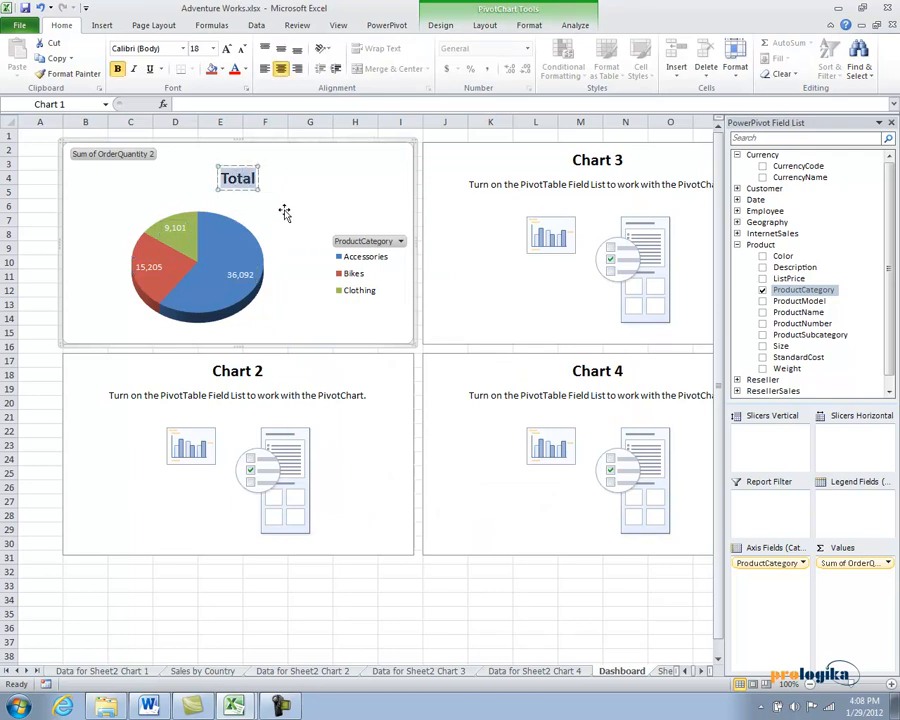
{"action": "type", "text": "Intere"}
{"action": "key", "text": "BackSpace"}
{"action": "type", "text": "net Orders by"}
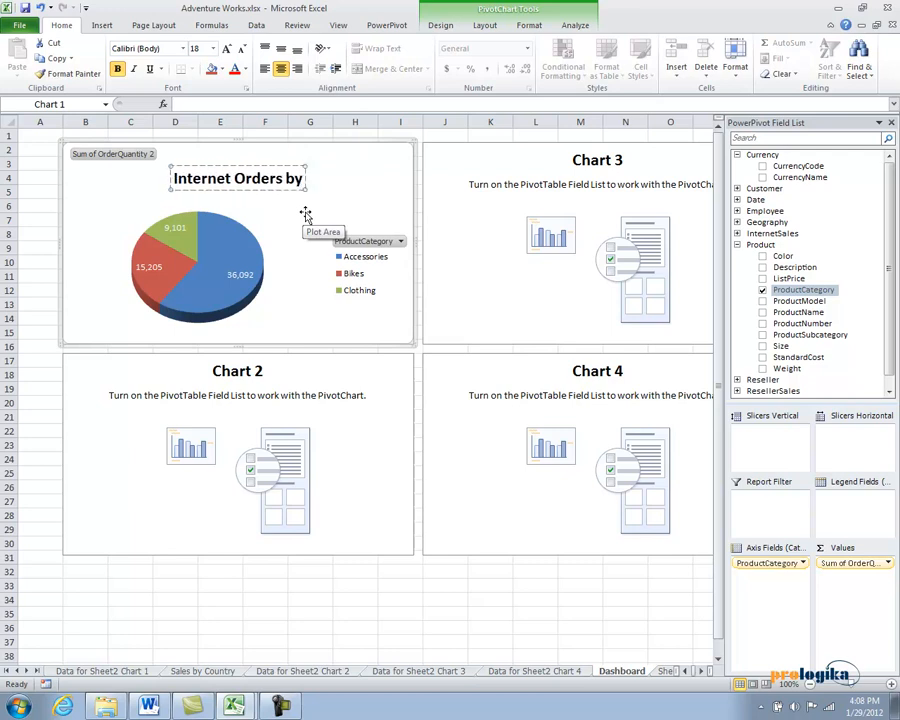
{"action": "type", "text": " Product C"}
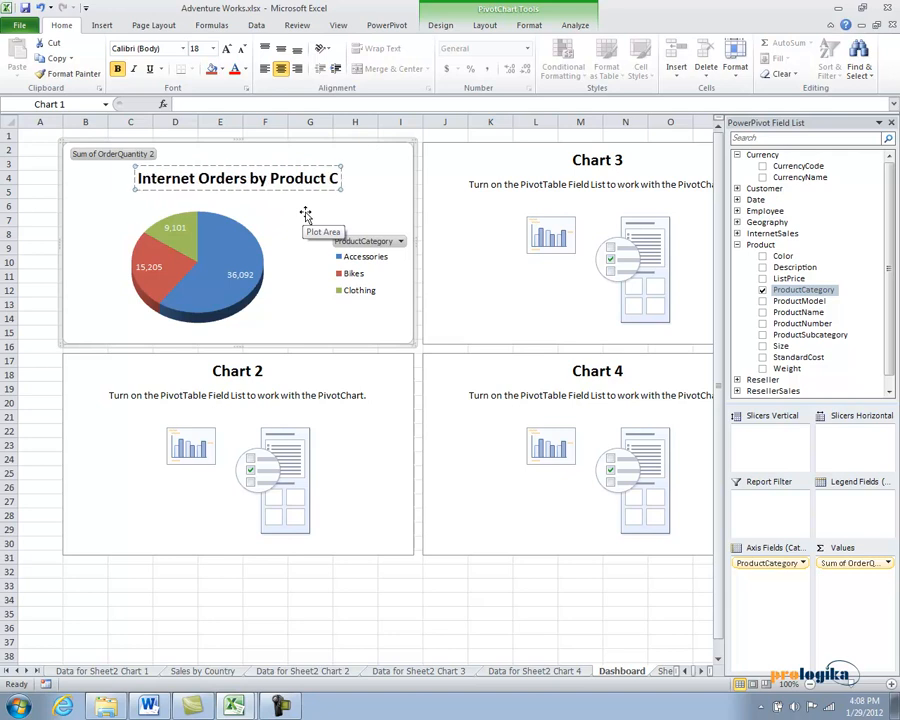
{"action": "type", "text": "ategory"}
{"action": "left_click", "coordinate": [117, 211]}
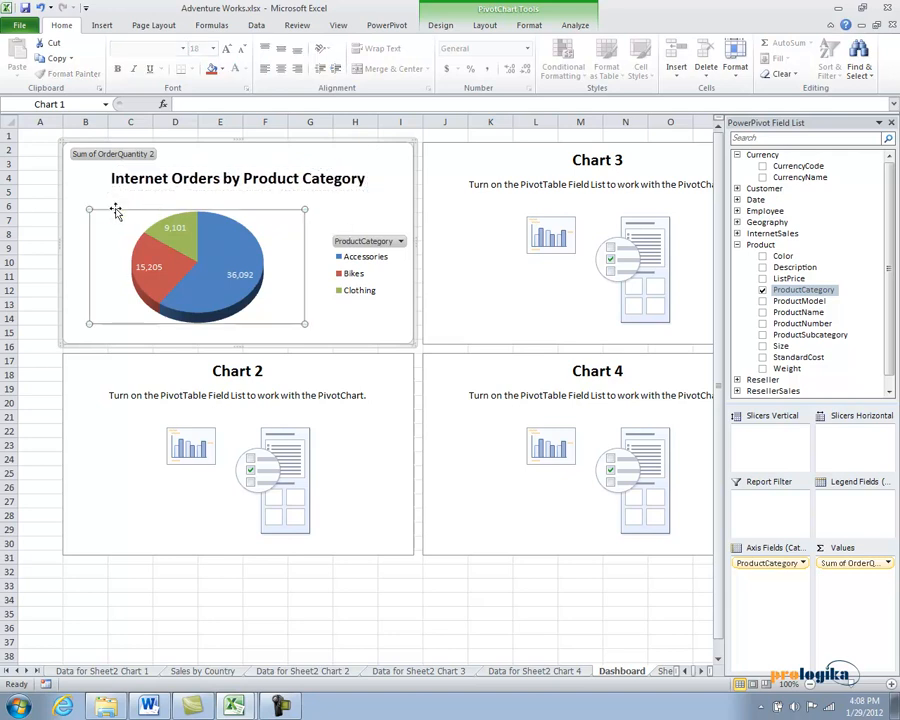
Set the pie chart title's font size to 16
{"action": "right_click", "coordinate": [193, 183]}
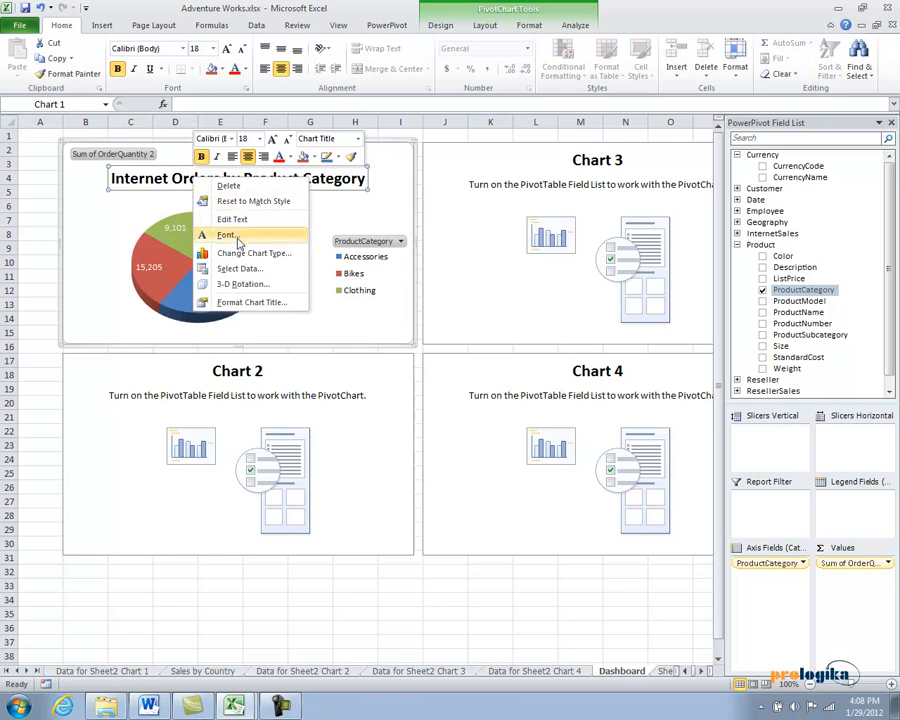
{"action": "left_click", "coordinate": [237, 240]}
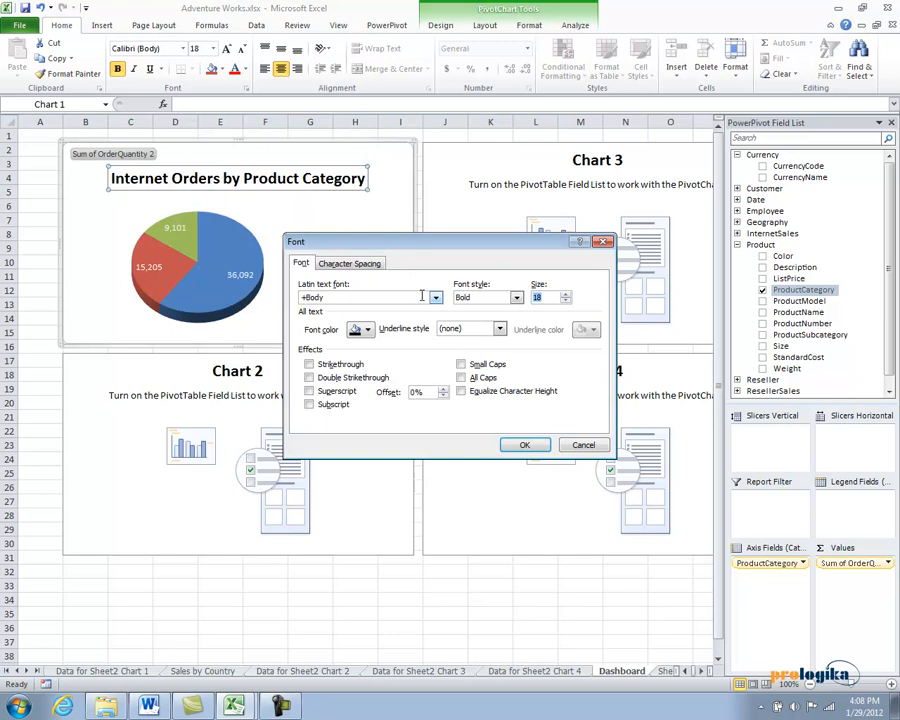
{"action": "type", "text": "6"}
{"action": "left_click", "coordinate": [524, 444]}
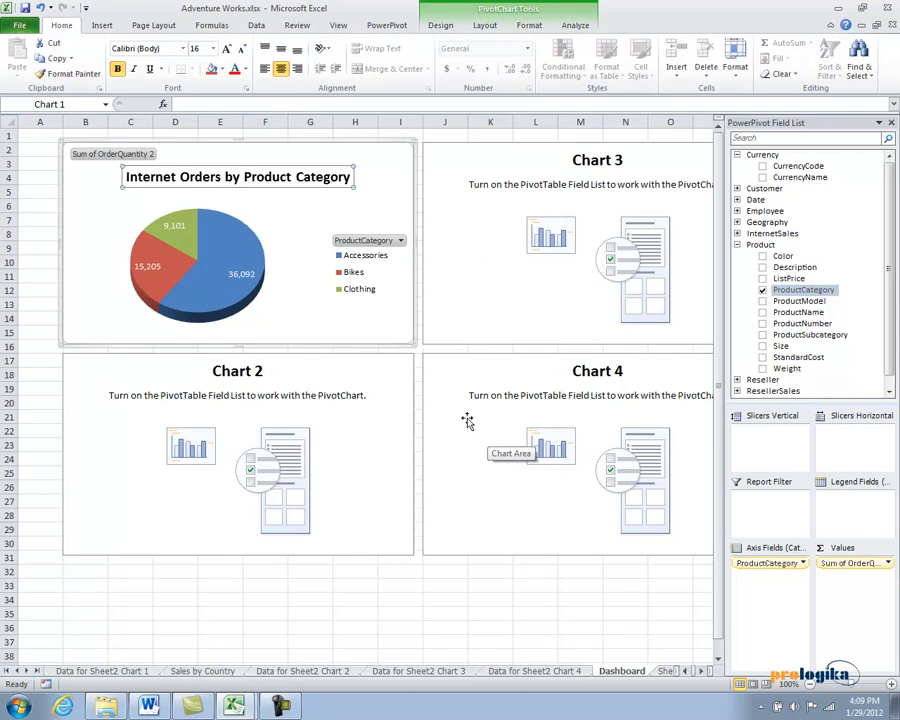
Enlarge the pie chart's plot area so the pie fills the space beneath the title and beside the legend
{"action": "left_click", "coordinate": [248, 243]}
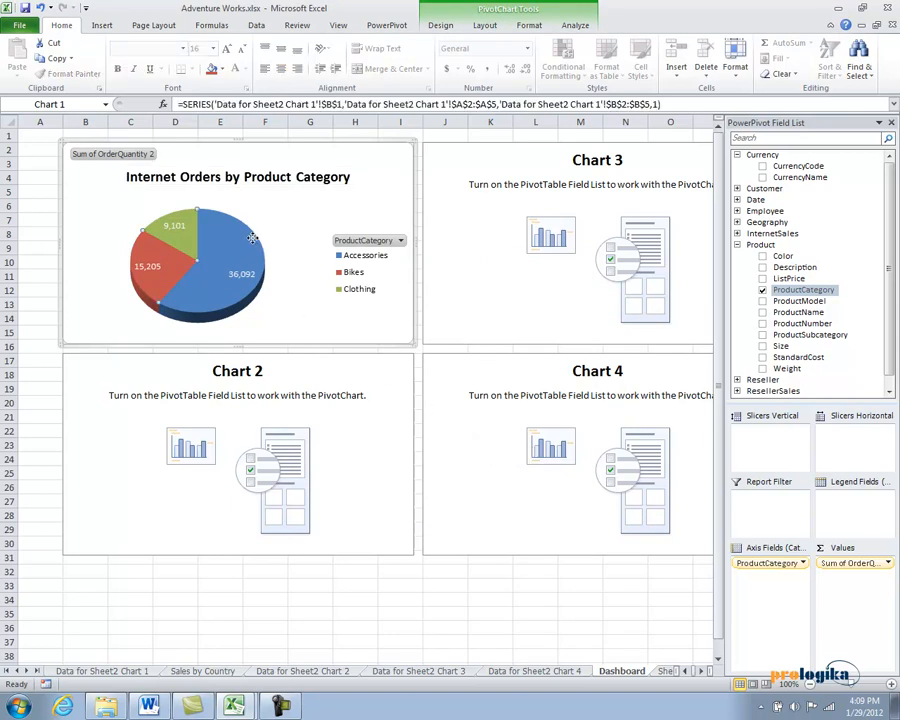
{"action": "left_click", "coordinate": [271, 235]}
{"action": "left_click_drag", "start_coordinate": [305, 207], "coordinate": [334, 192]}
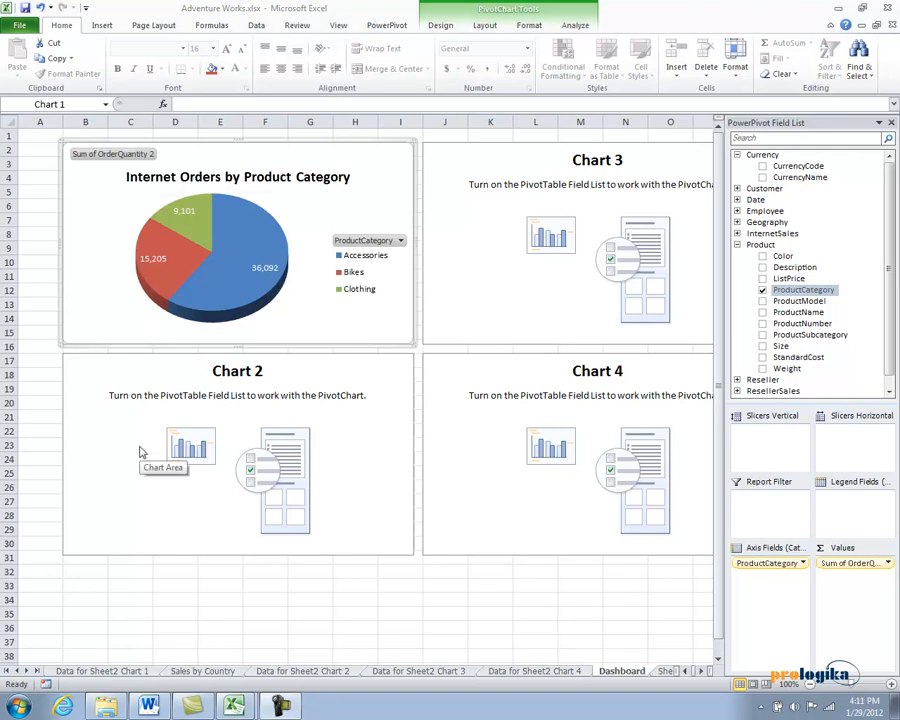
Add the SalesAmount field from the ResellerSales table as the values of Chart 2
{"action": "left_click", "coordinate": [100, 378]}
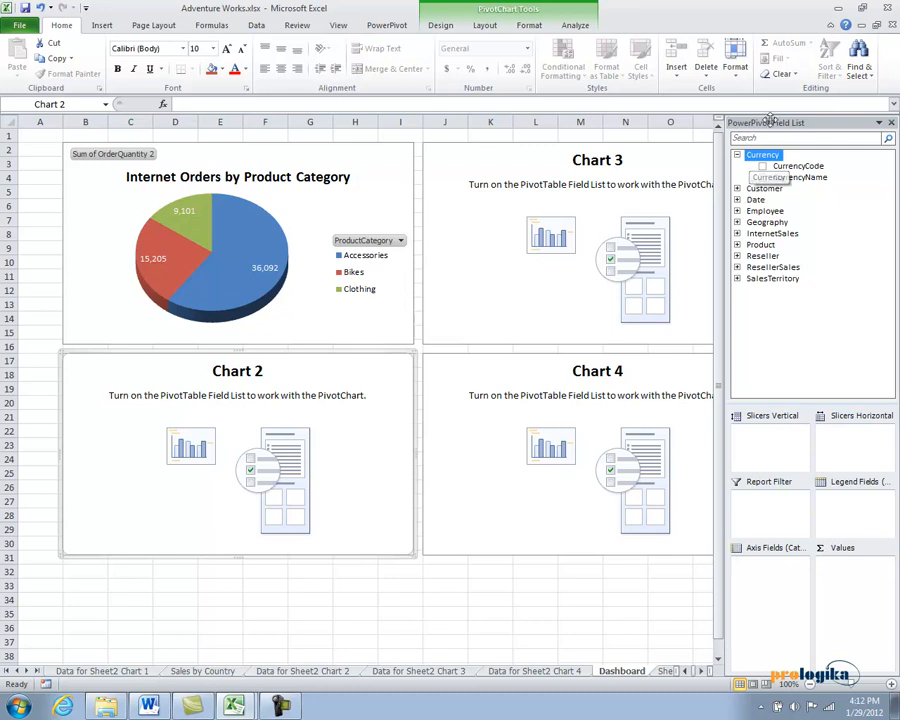
{"action": "left_click", "coordinate": [737, 267]}
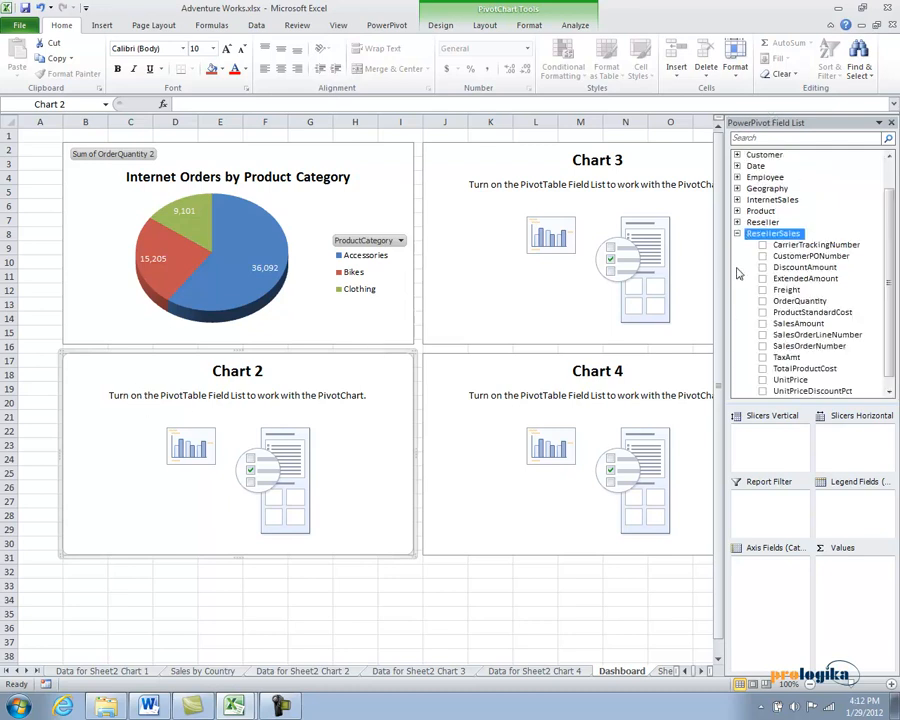
{"action": "left_click", "coordinate": [889, 392]}
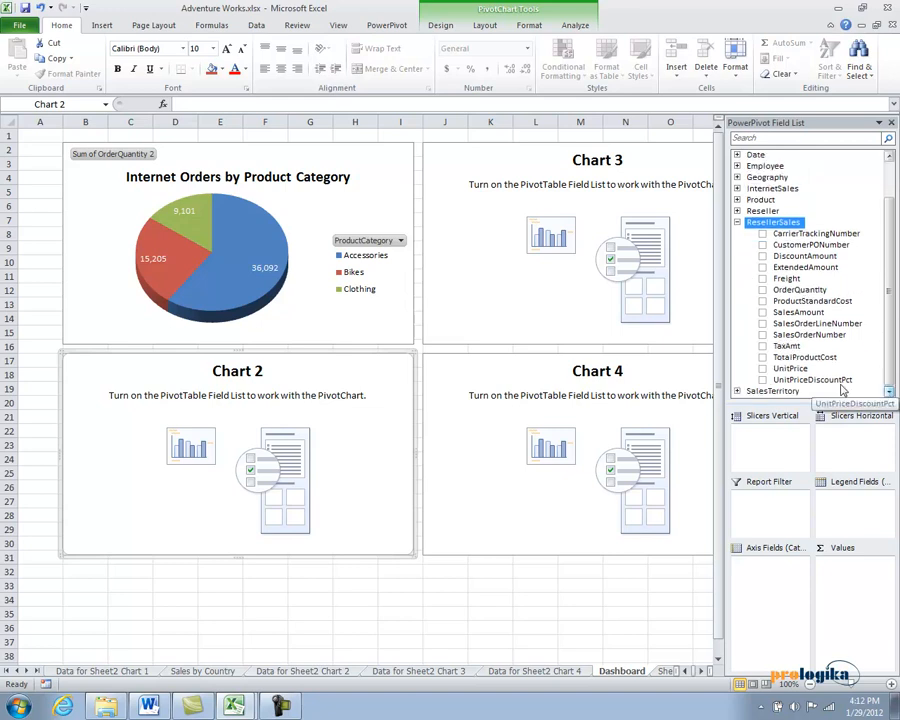
{"action": "left_click", "coordinate": [763, 312]}
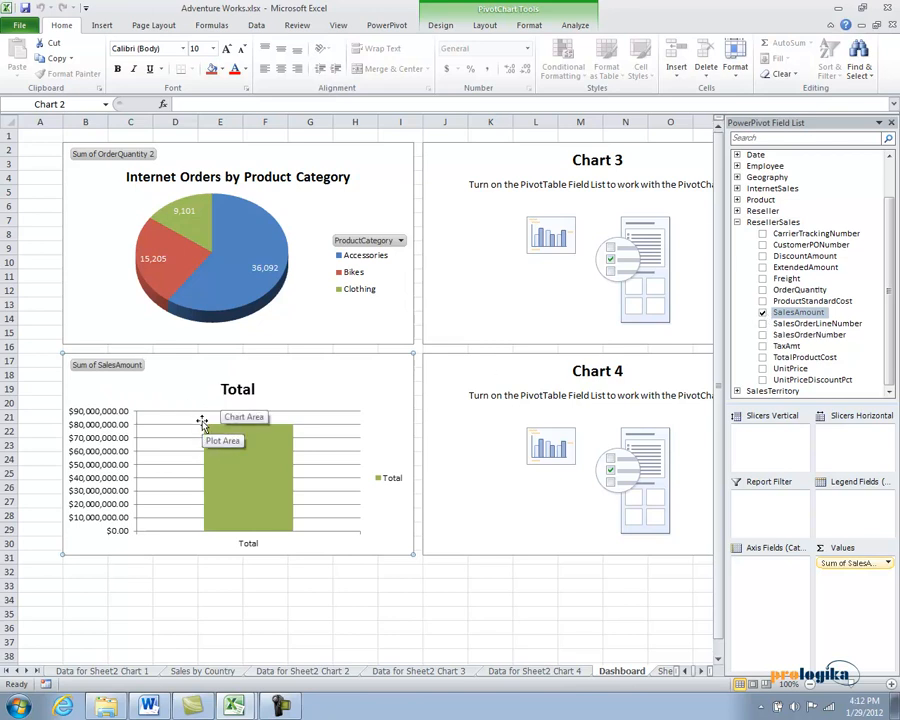
Break Chart 2 down by the ResellerName field from the Reseller table
{"action": "left_click", "coordinate": [738, 222]}
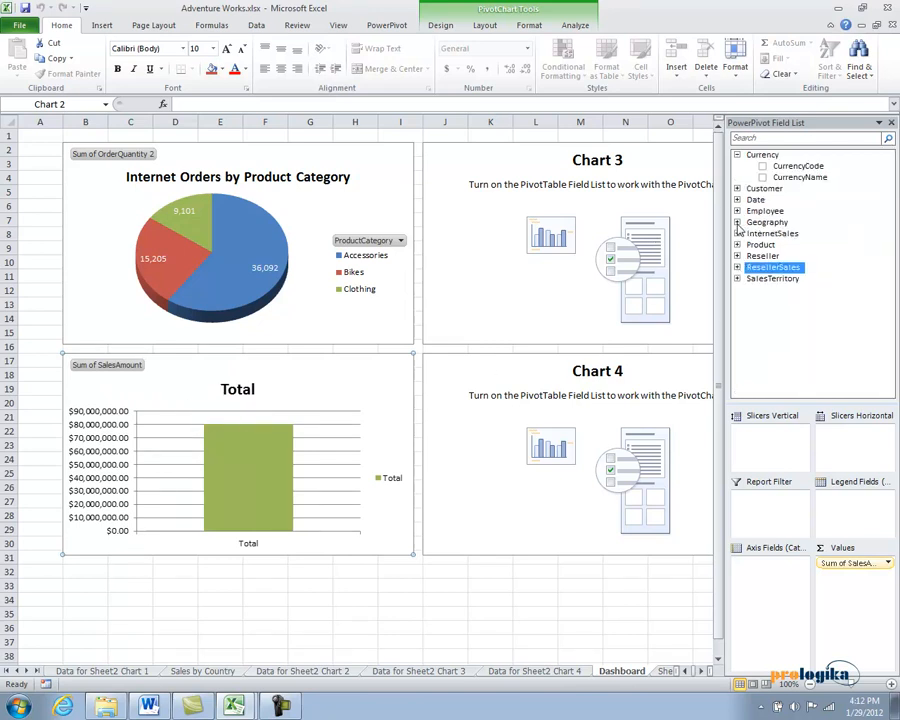
{"action": "left_click", "coordinate": [737, 257]}
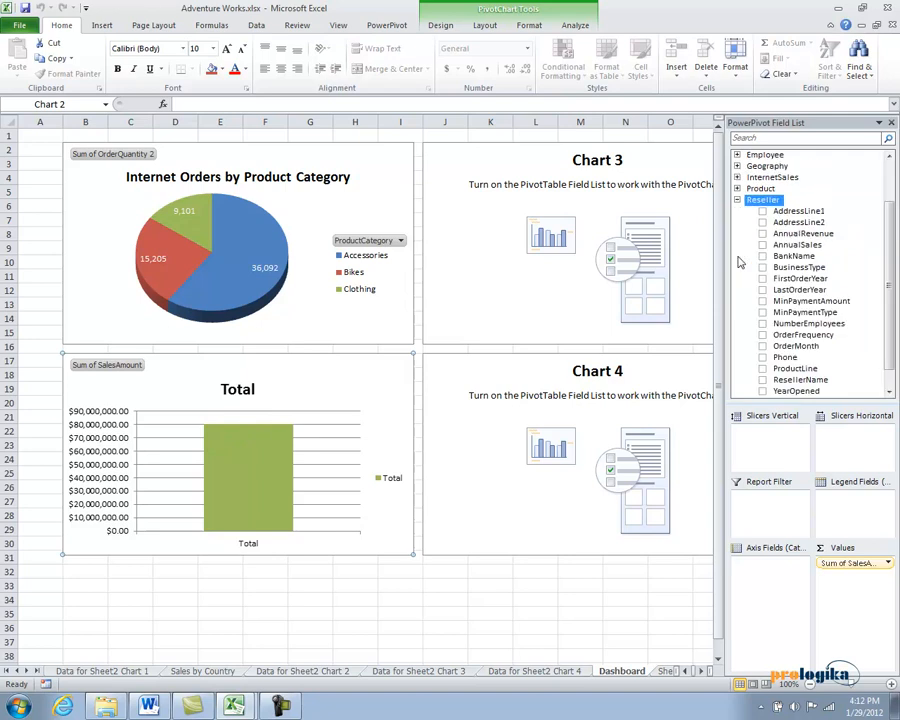
{"action": "left_click", "coordinate": [889, 394]}
{"action": "left_click", "coordinate": [889, 394]}
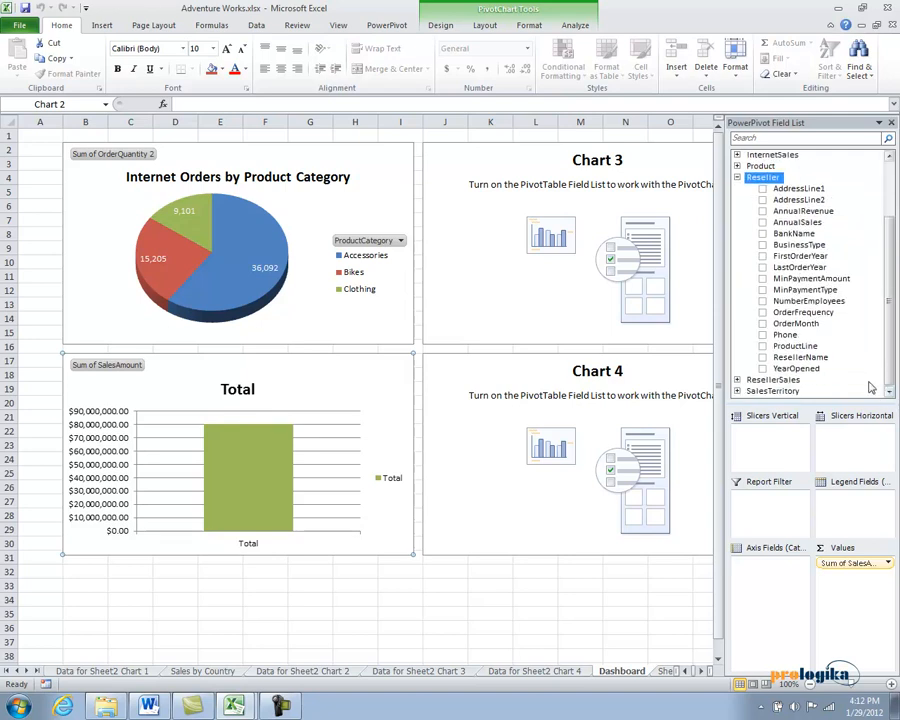
{"action": "left_click", "coordinate": [763, 357]}
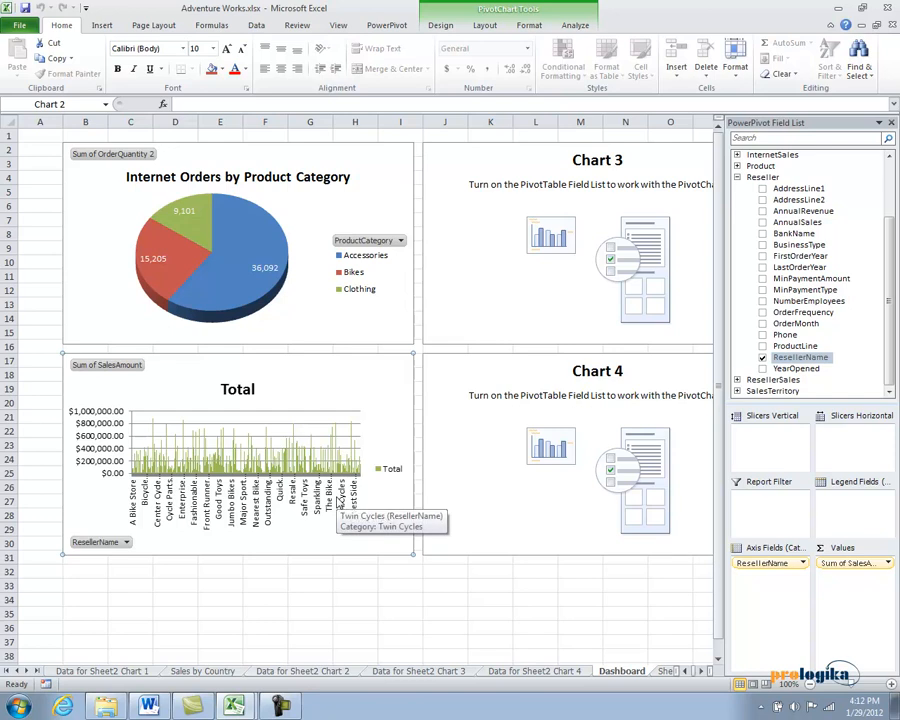
Filter ResellerName in Chart 2 to the top 10 items by Sum of SalesAmount
{"action": "left_click", "coordinate": [127, 543]}
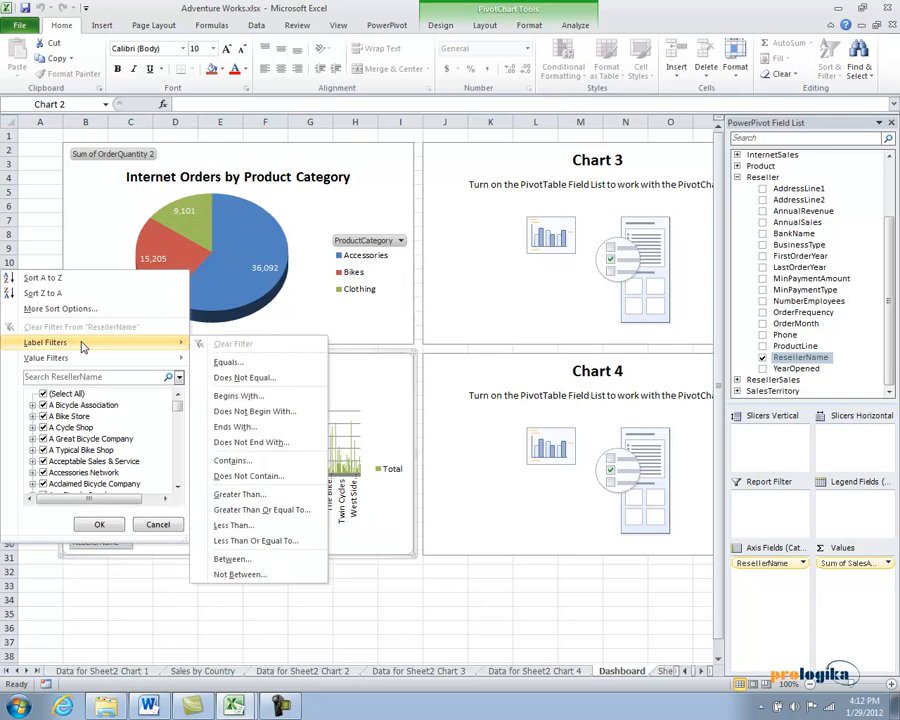
{"action": "mouse_move", "coordinate": [83, 362]}
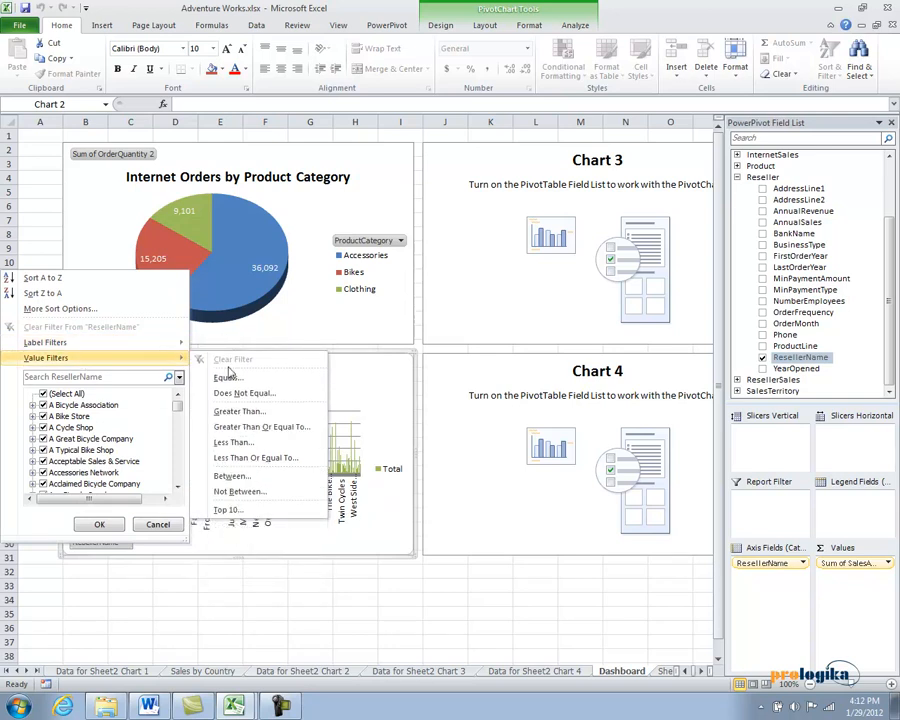
{"action": "left_click", "coordinate": [229, 509]}
{"action": "left_click_drag", "start_coordinate": [262, 233], "coordinate": [506, 149]}
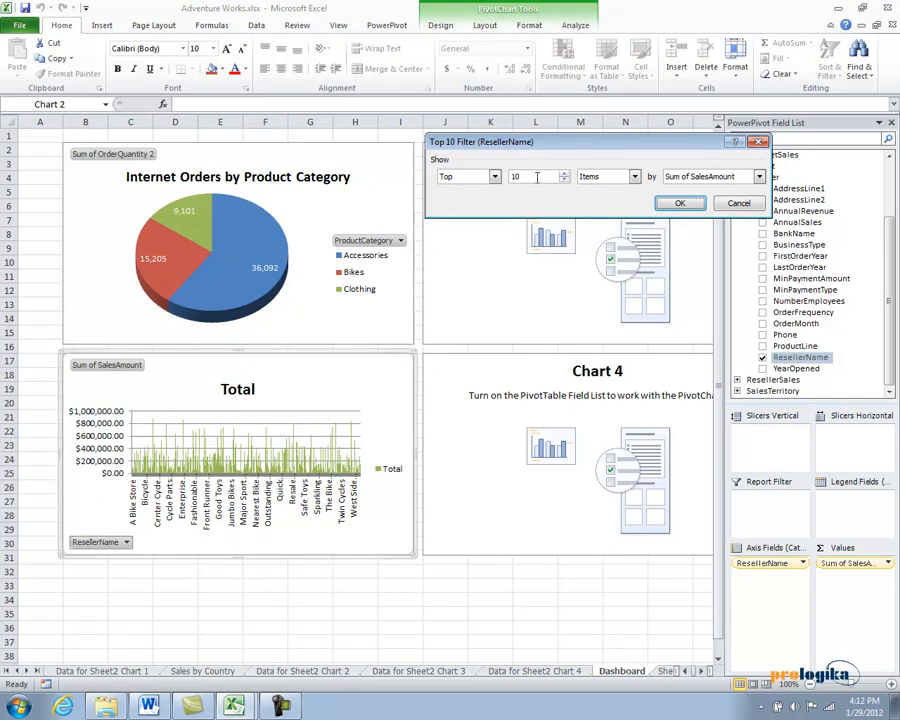
{"action": "left_click", "coordinate": [759, 177]}
{"action": "left_click", "coordinate": [696, 155]}
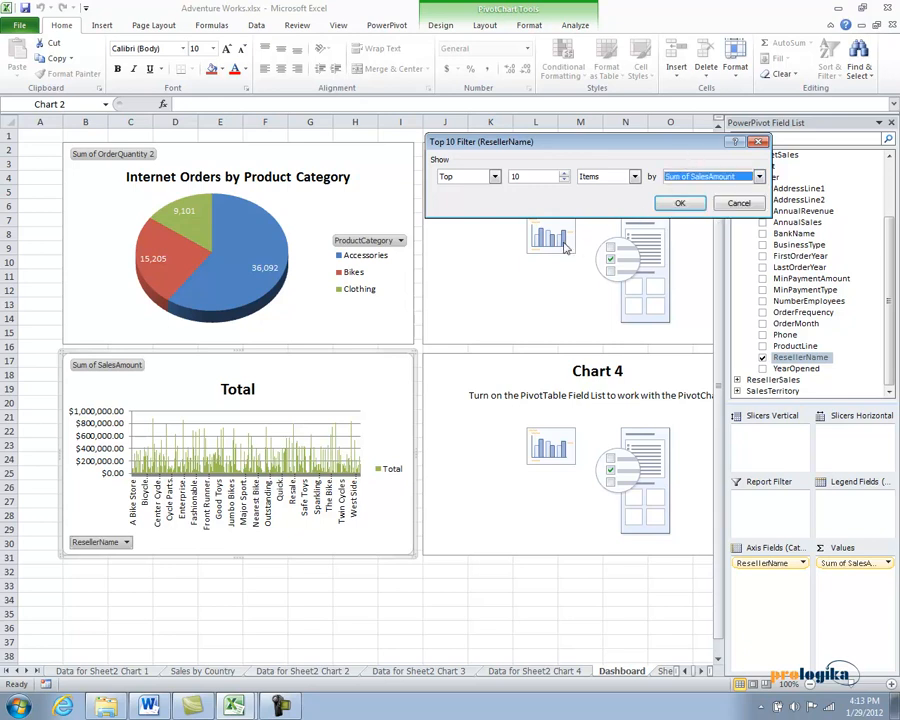
{"action": "left_click", "coordinate": [671, 204]}
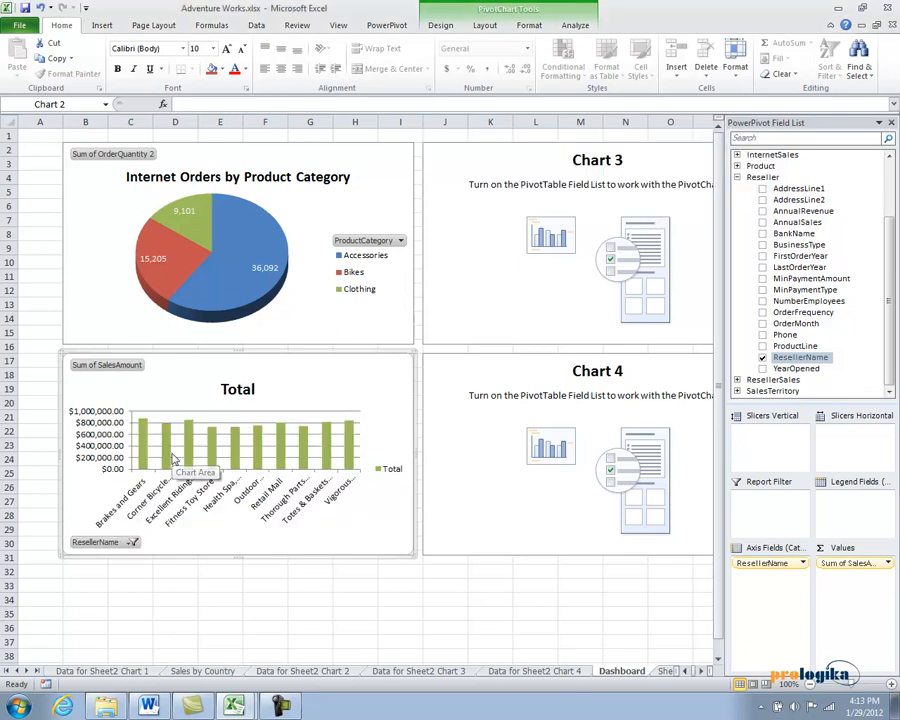
Sort the ResellerName field in Chart 2 in descending order by Sum of SalesAmount
{"action": "mouse_move", "coordinate": [172, 458]}
{"action": "mouse_move", "coordinate": [352, 444]}
{"action": "left_click", "coordinate": [131, 543]}
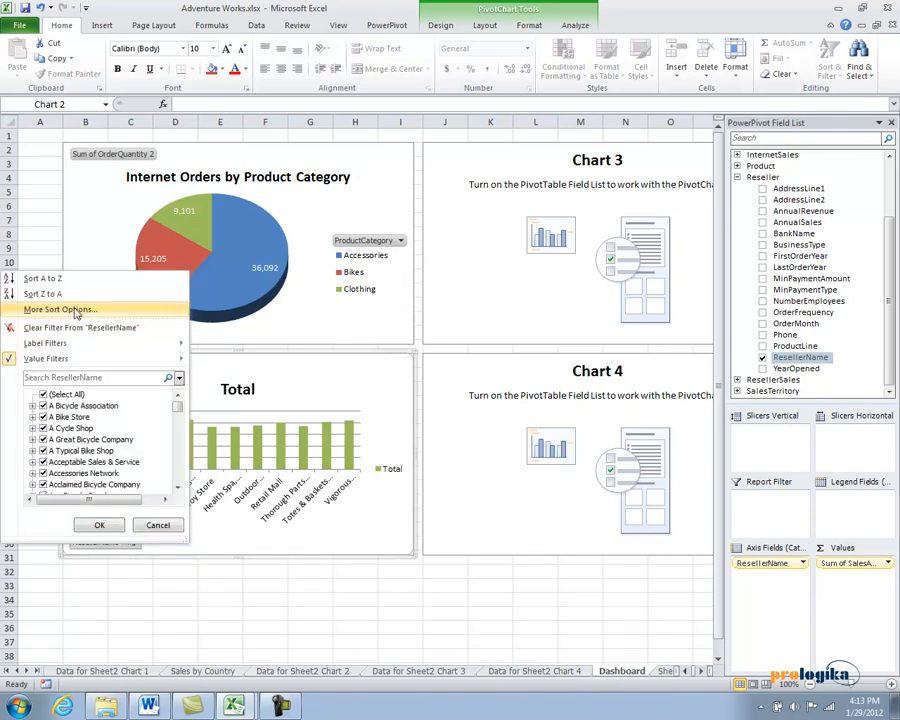
{"action": "left_click", "coordinate": [60, 309]}
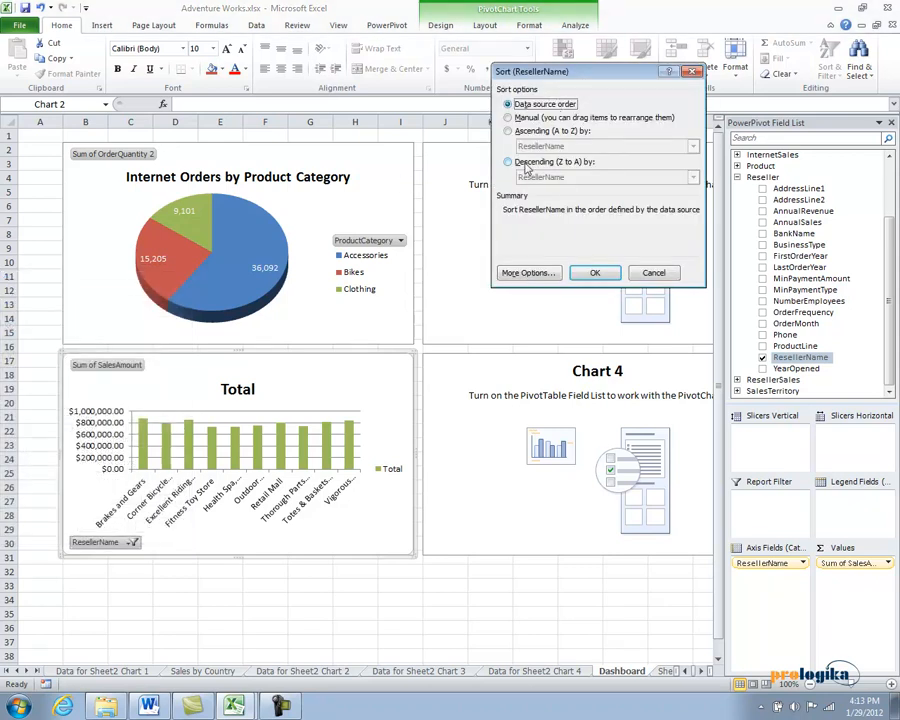
{"action": "left_click", "coordinate": [536, 166]}
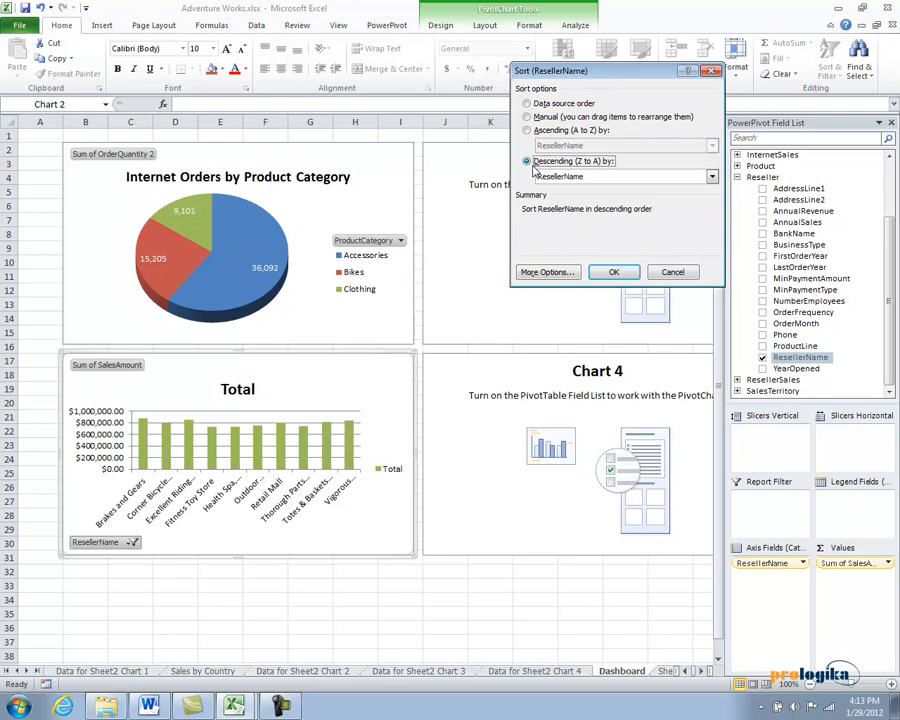
{"action": "left_click", "coordinate": [711, 176]}
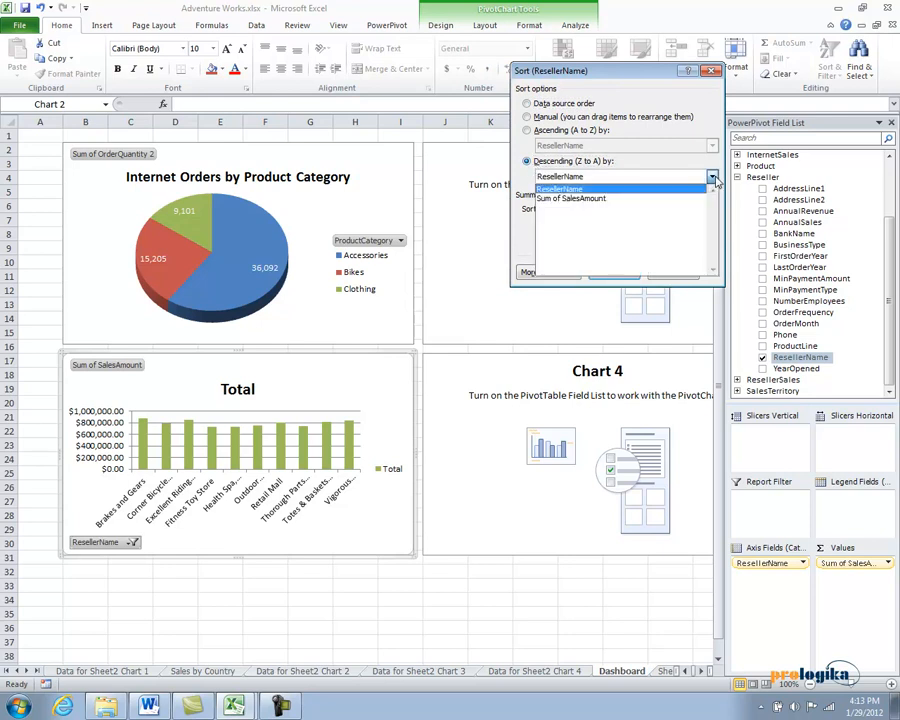
{"action": "left_click", "coordinate": [634, 204]}
{"action": "left_click", "coordinate": [614, 273]}
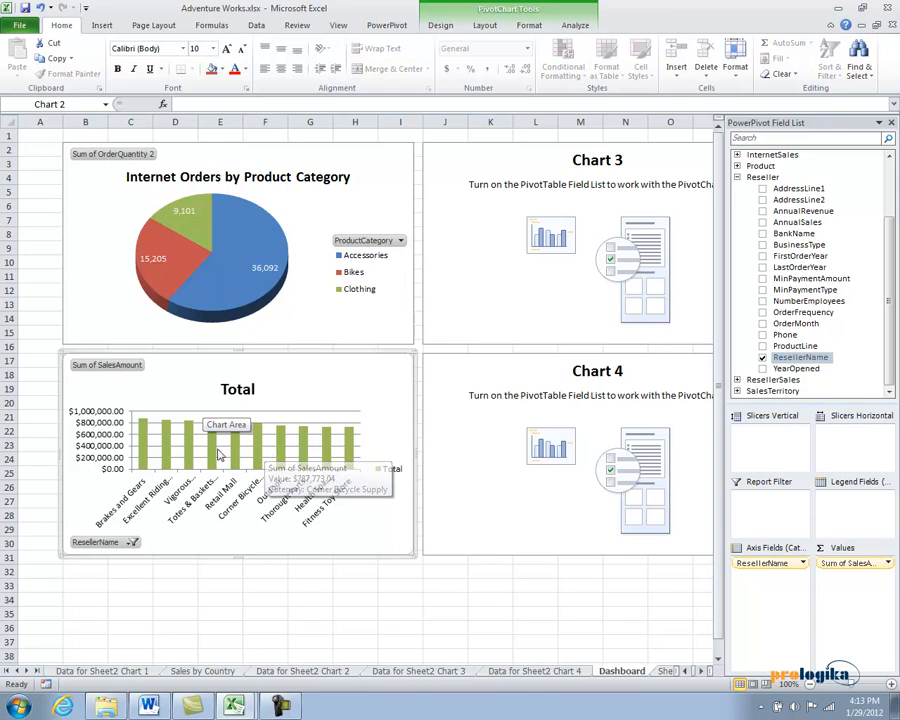
Format Chart 2's vertical axis labels as Number with 0 decimal places and delete the chart's legend
{"action": "right_click", "coordinate": [101, 421]}
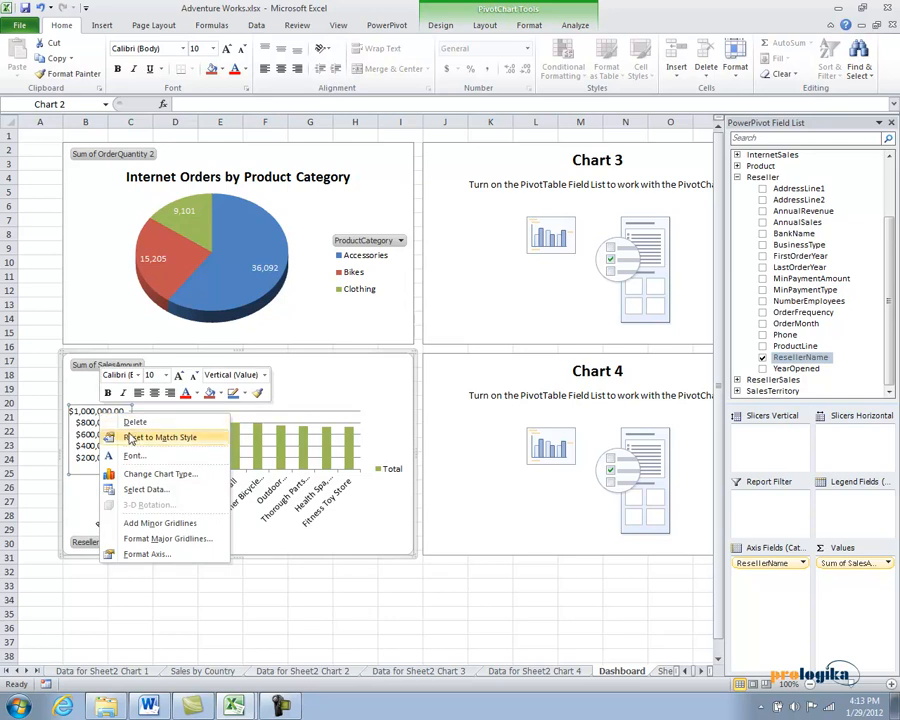
{"action": "left_click", "coordinate": [154, 555]}
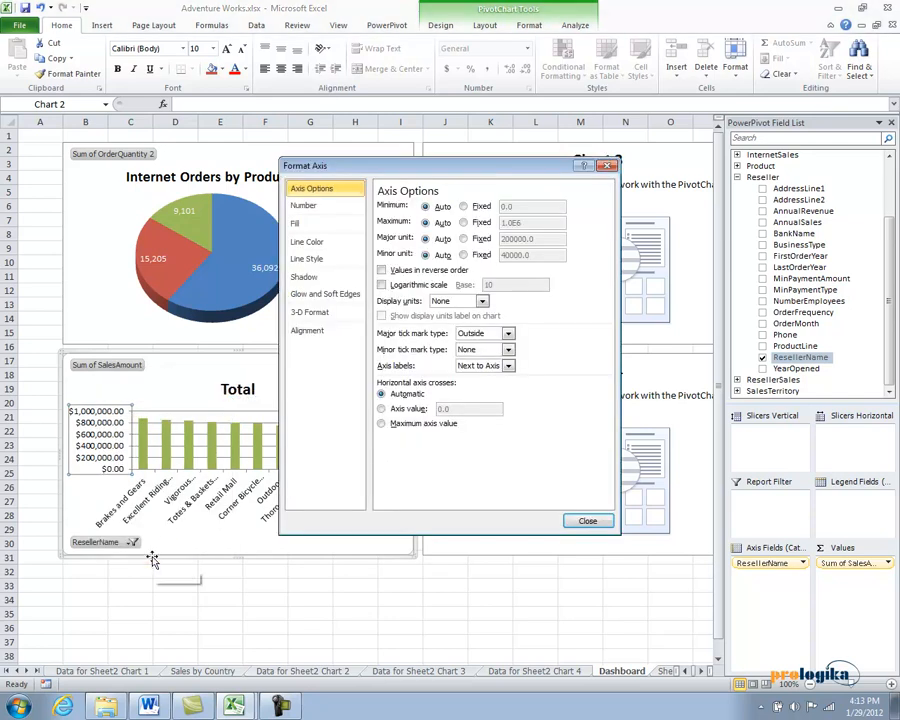
{"action": "left_click", "coordinate": [301, 207]}
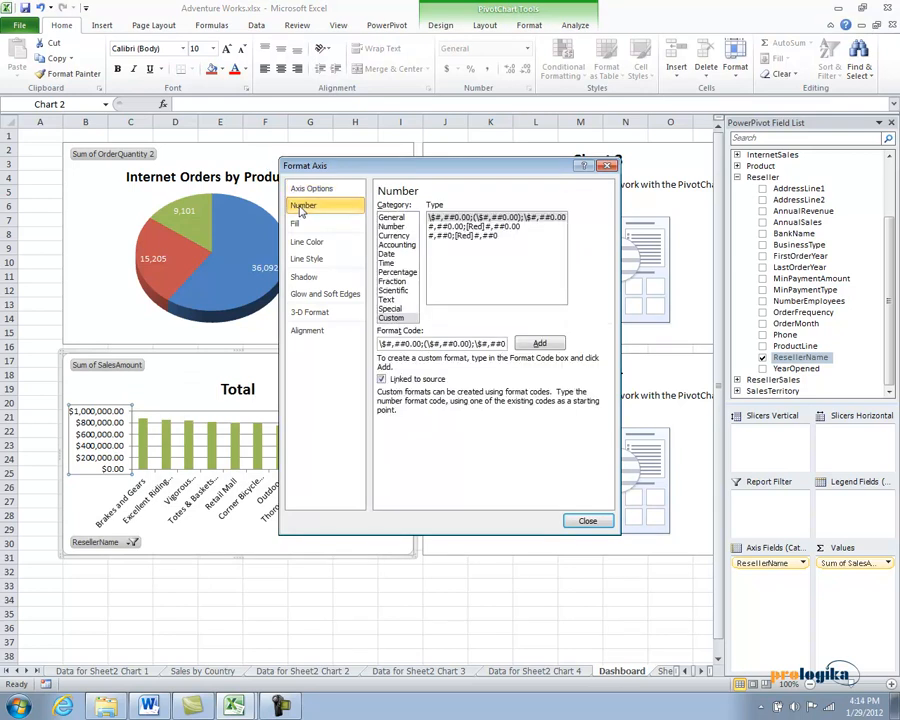
{"action": "left_click", "coordinate": [395, 227]}
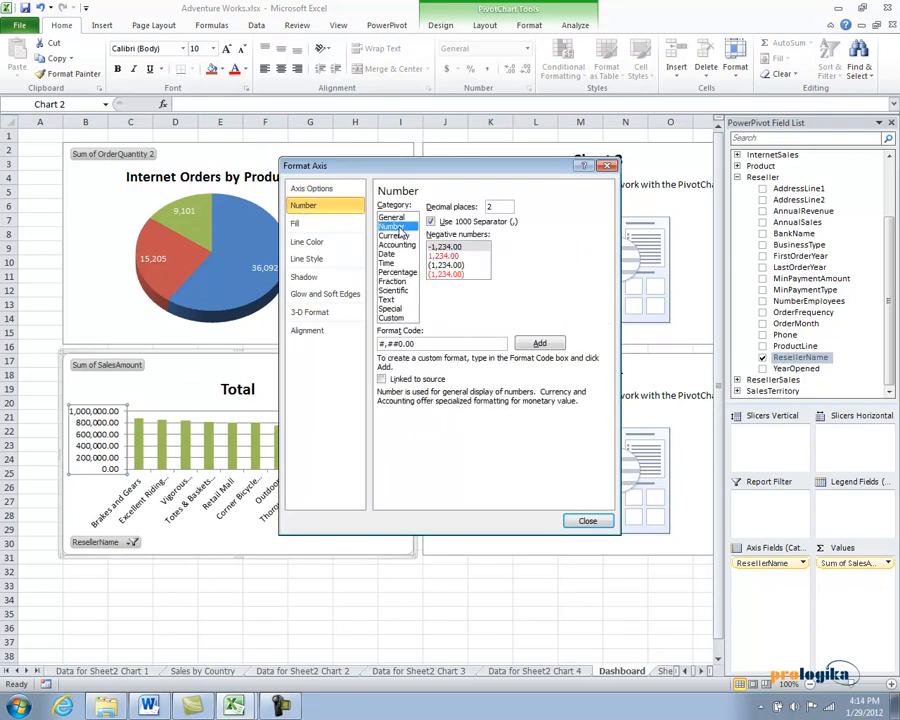
{"action": "type", "text": "0"}
{"action": "left_click", "coordinate": [586, 520]}
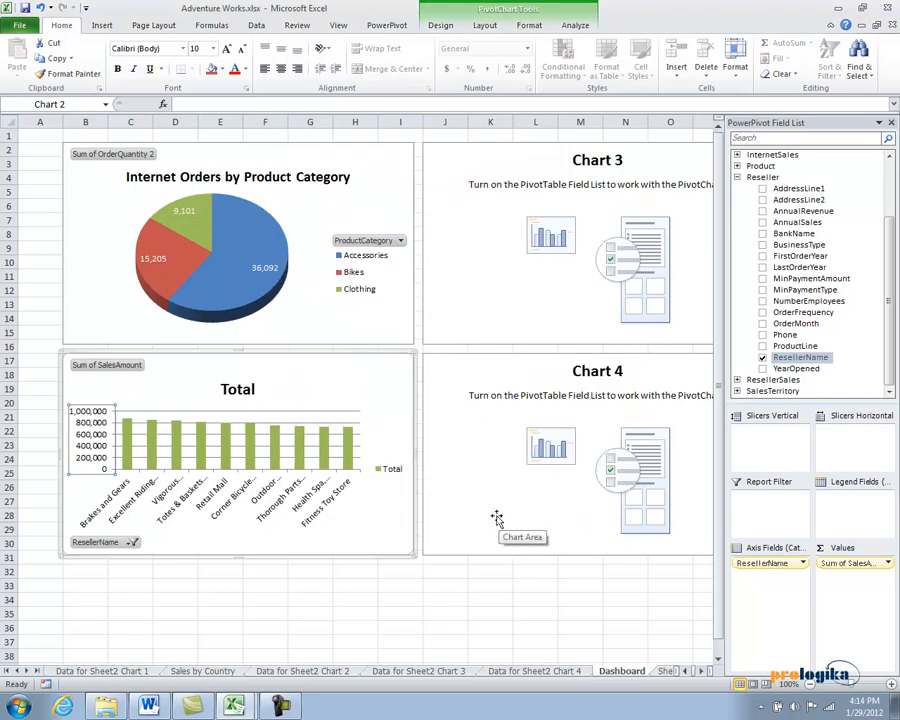
{"action": "left_click", "coordinate": [386, 468]}
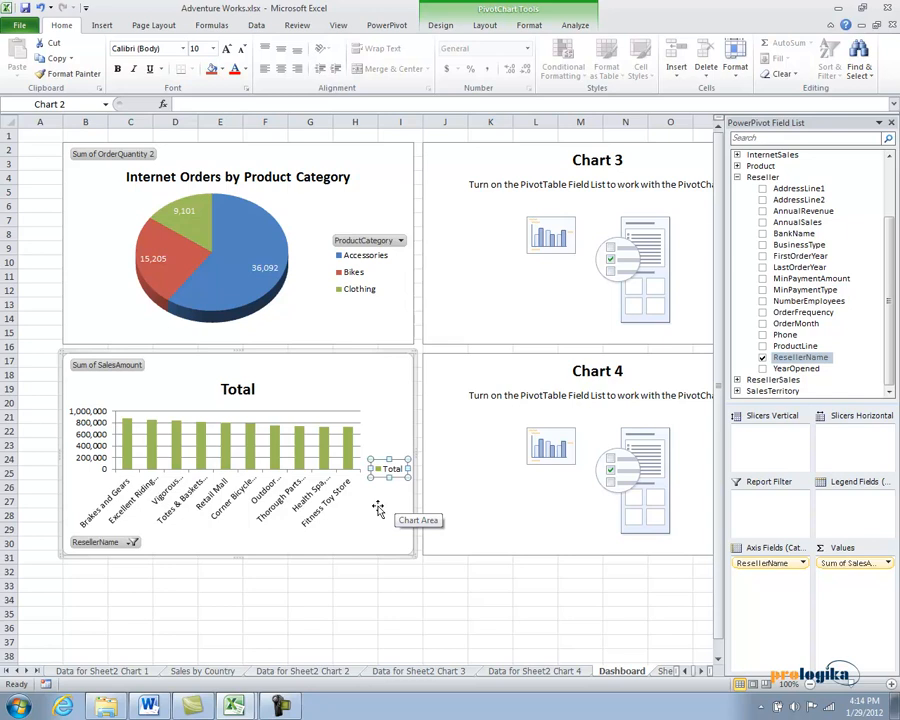
{"action": "key", "text": "Delete"}
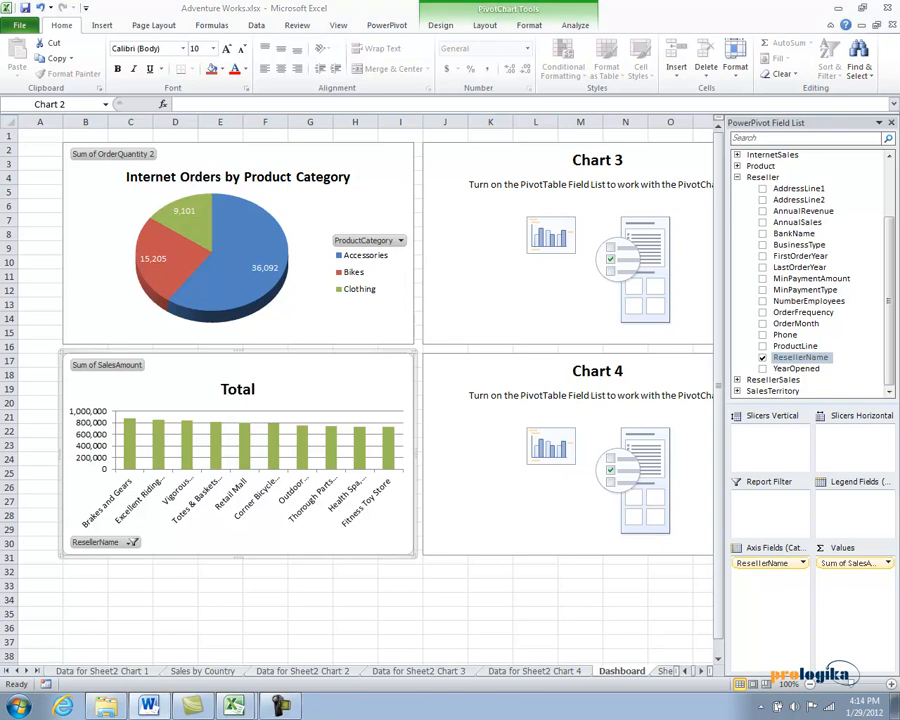
Change the title of Chart 2 to "Top 10 Resellers"
{"action": "double_click", "coordinate": [239, 396]}
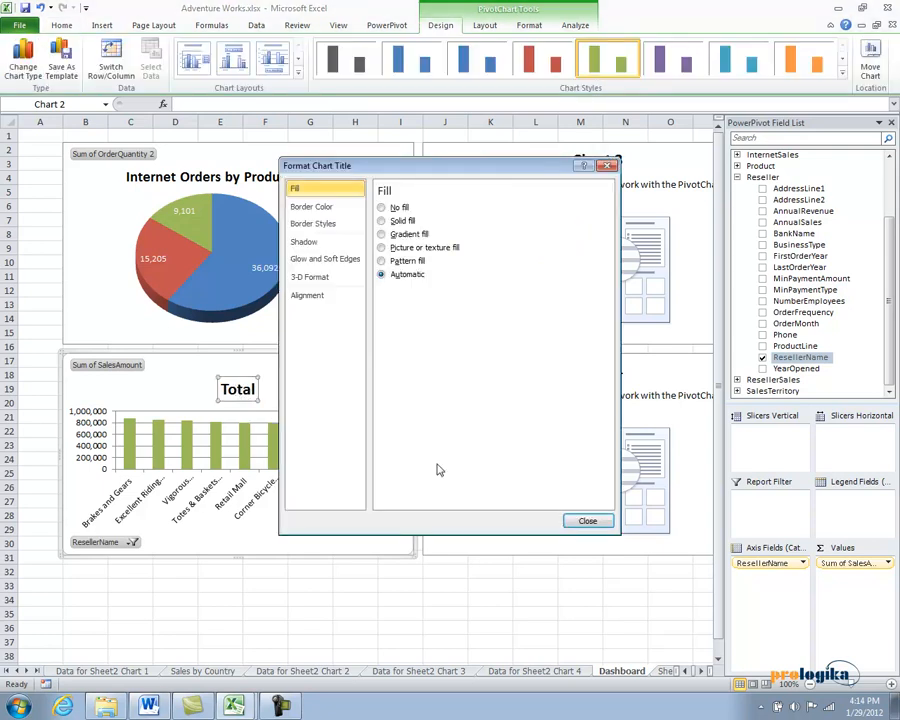
{"action": "left_click", "coordinate": [587, 521]}
{"action": "left_click", "coordinate": [232, 390]}
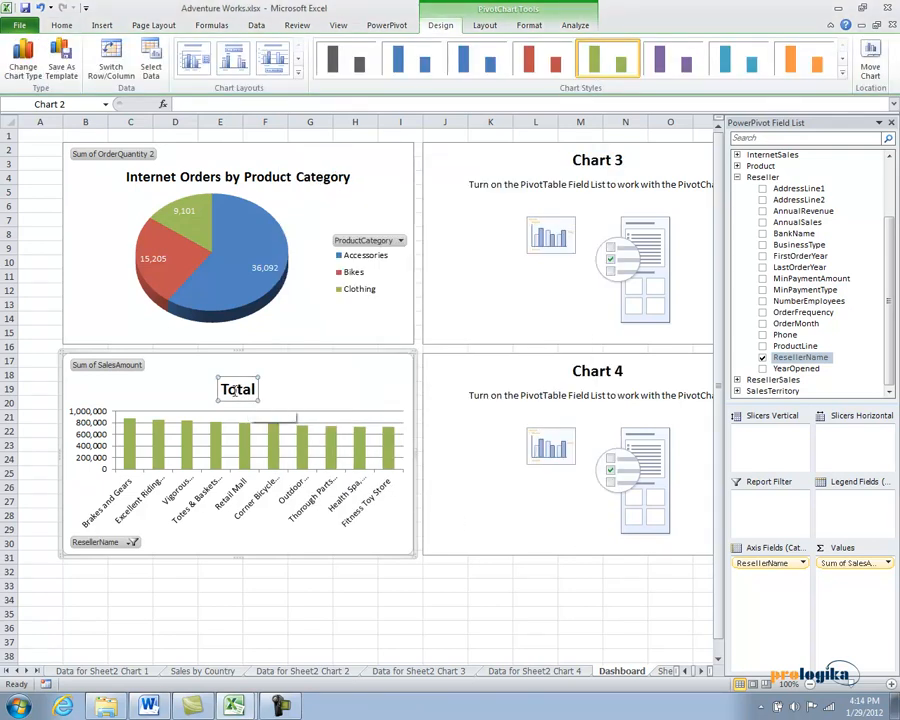
{"action": "key", "text": "Right"}
{"action": "key", "text": "Right"}
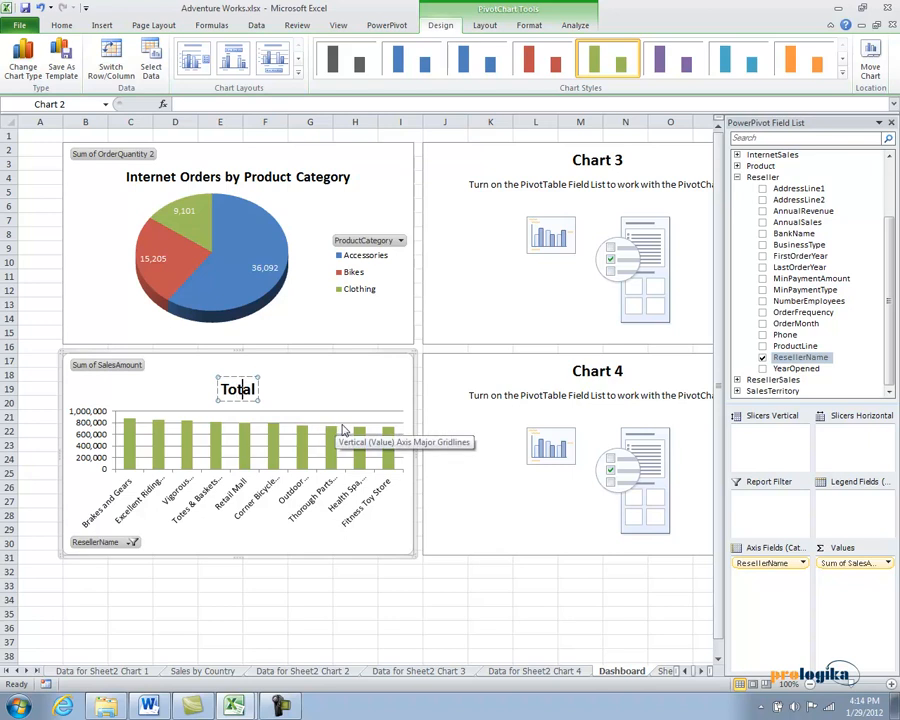
{"action": "key", "text": "Delete"}
{"action": "key", "text": "BackSpace"}
{"action": "key", "text": "BackSpace"}
{"action": "key", "text": "BackSpace"}
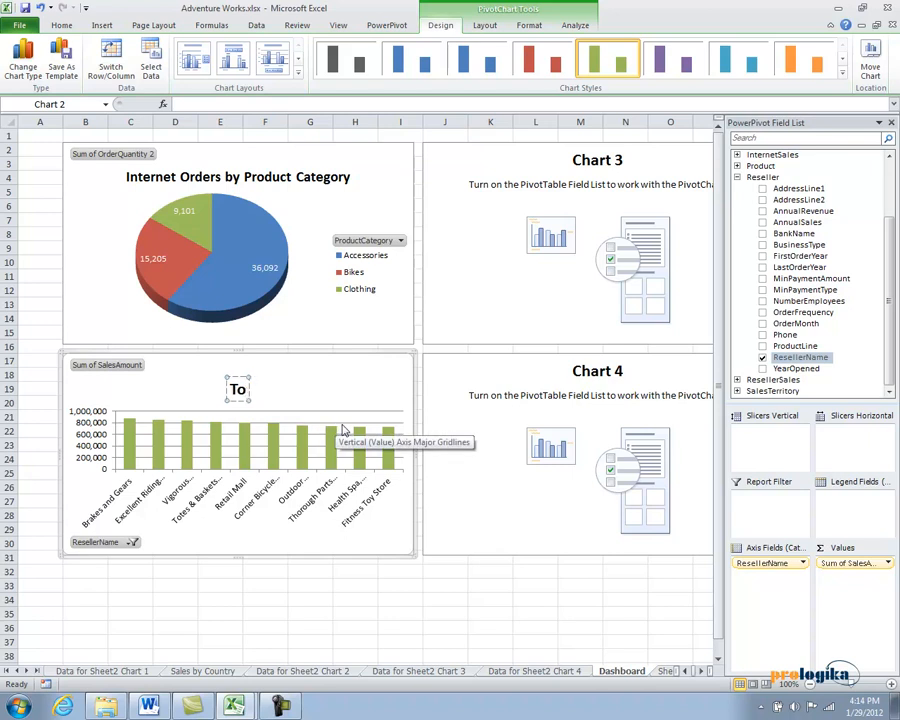
{"action": "type", "text": "op 1"}
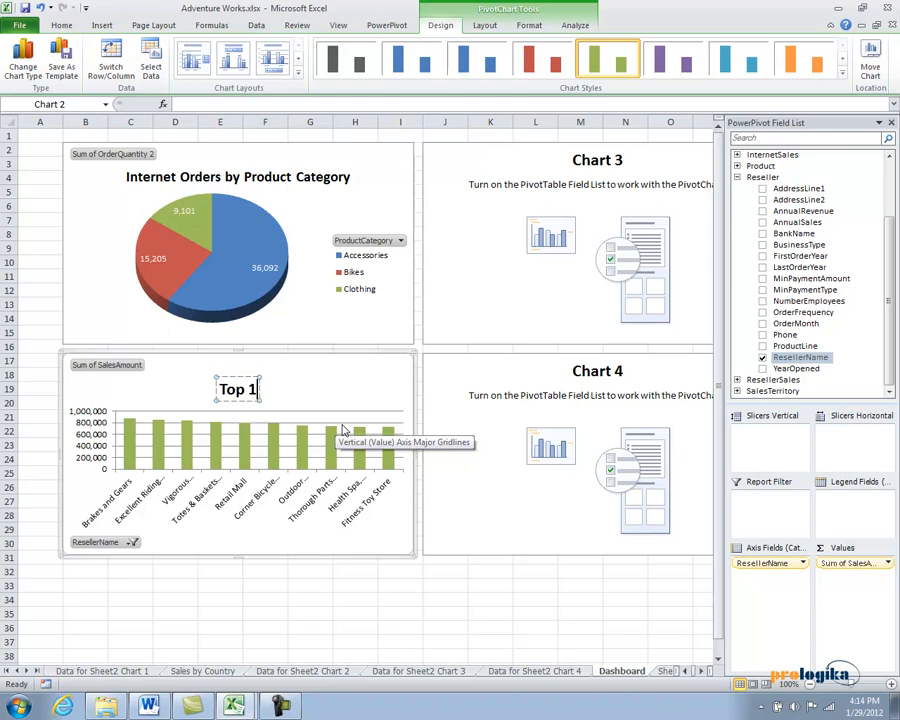
{"action": "type", "text": "0 Resellers"}
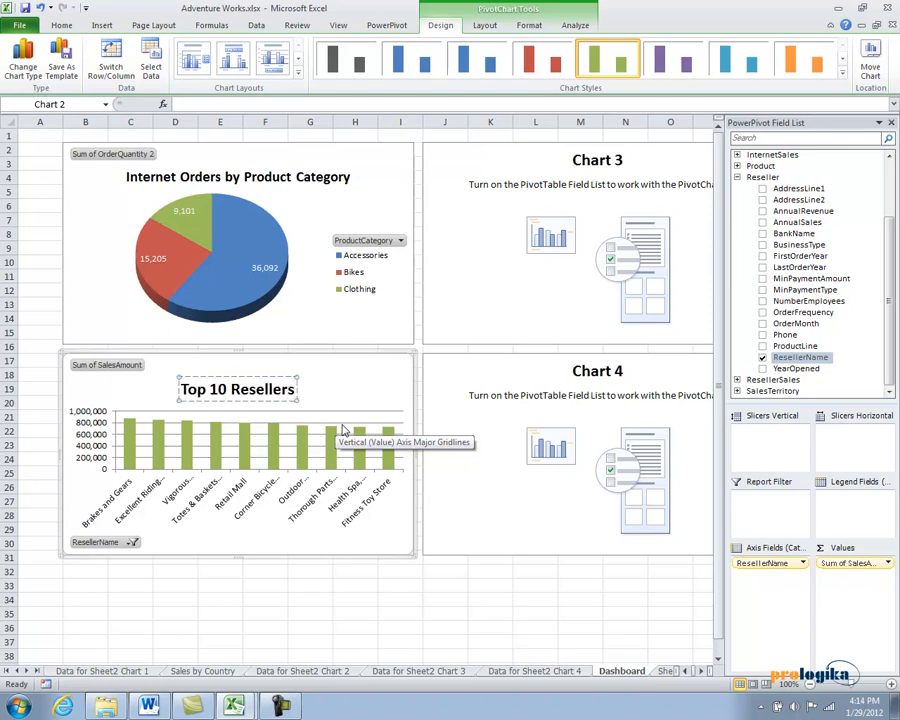
{"action": "left_click", "coordinate": [346, 390]}
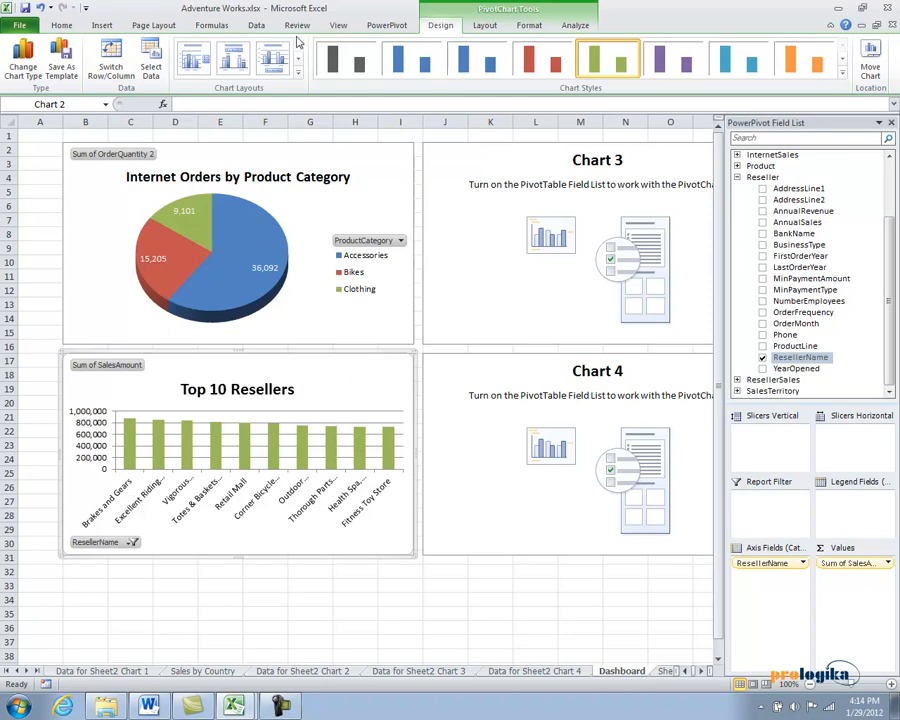
Add the SalesAmount field from the ResellerSales table as the values of Chart 3
{"action": "mouse_move", "coordinate": [193, 706]}
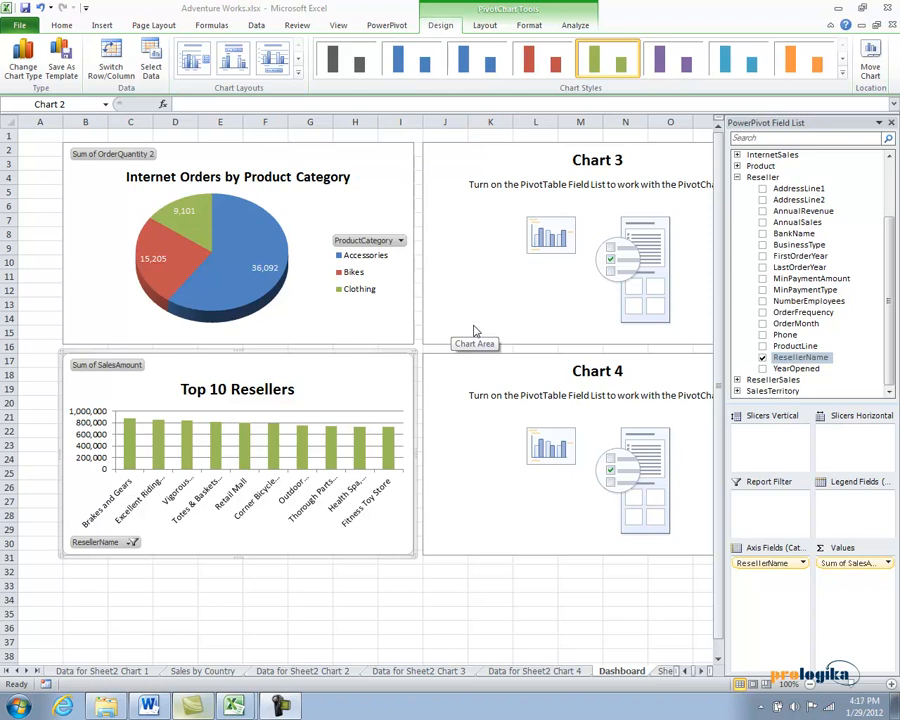
{"action": "left_click", "coordinate": [465, 232]}
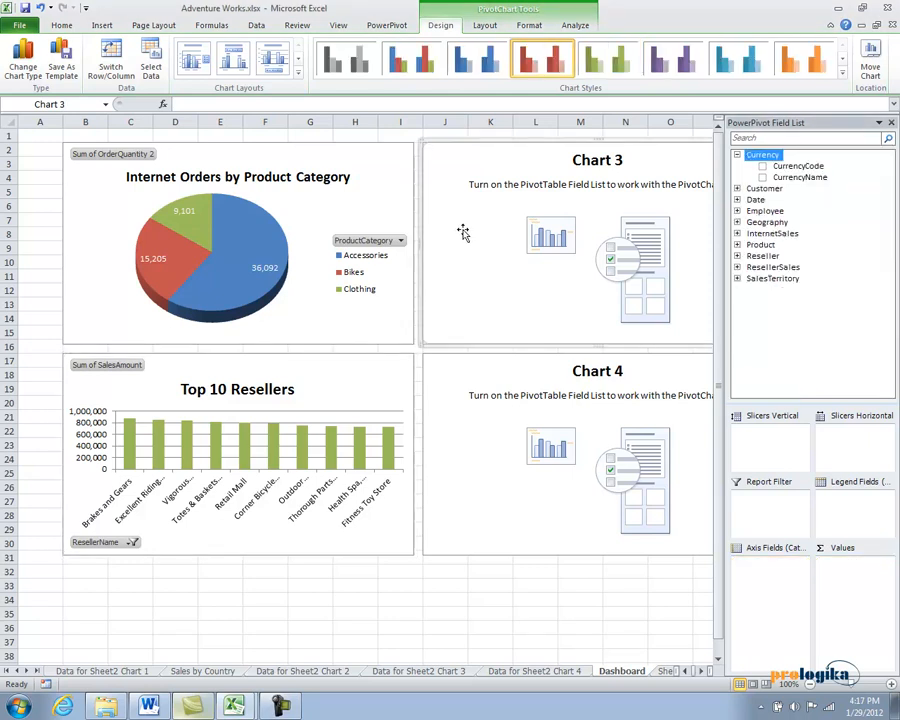
{"action": "left_click", "coordinate": [738, 268]}
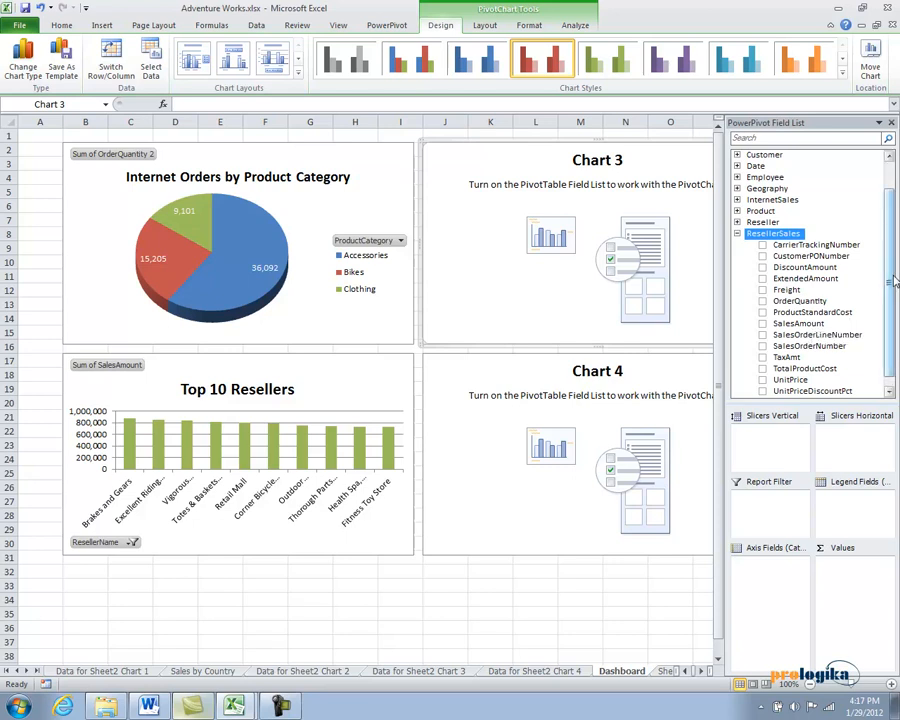
{"action": "scroll", "coordinate": [892, 288], "scroll_direction": "down", "scroll_amount": 1}
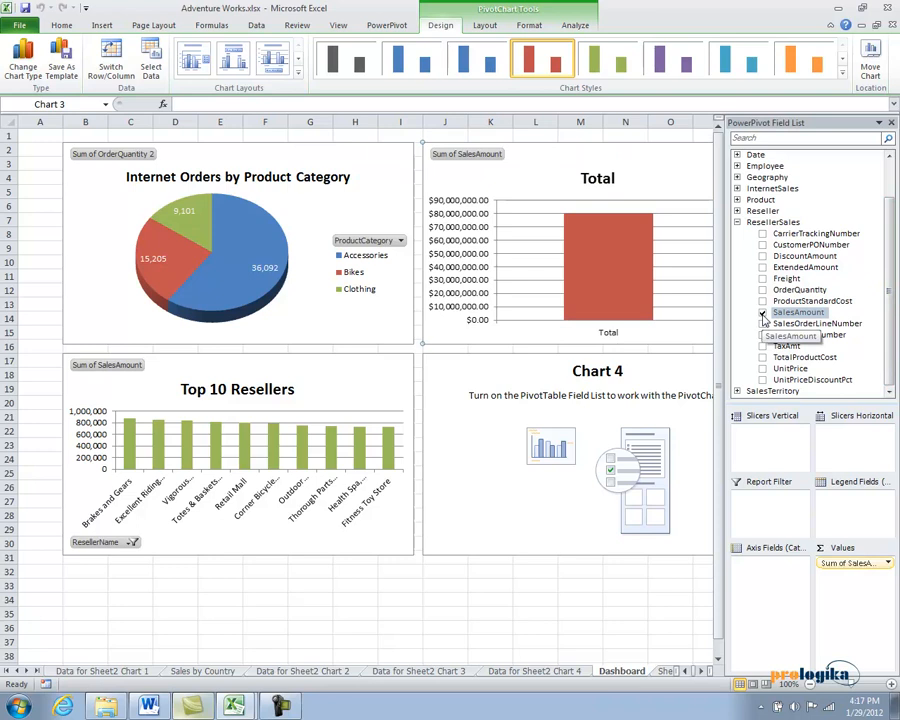
Change the chart type of Chart 3 to a clustered bar chart
{"action": "right_click", "coordinate": [502, 191]}
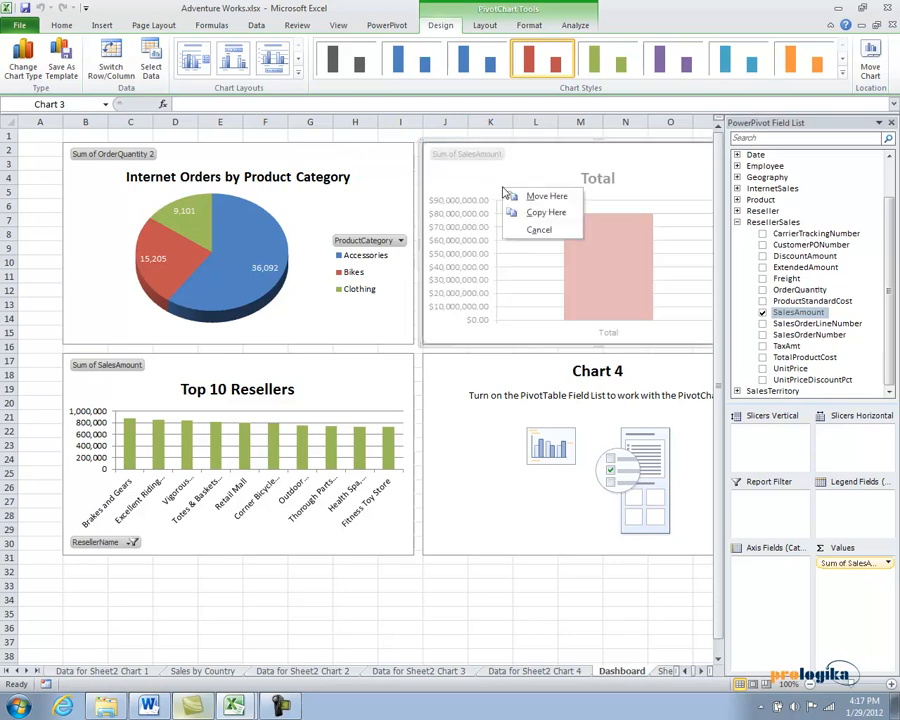
{"action": "right_click", "coordinate": [682, 218]}
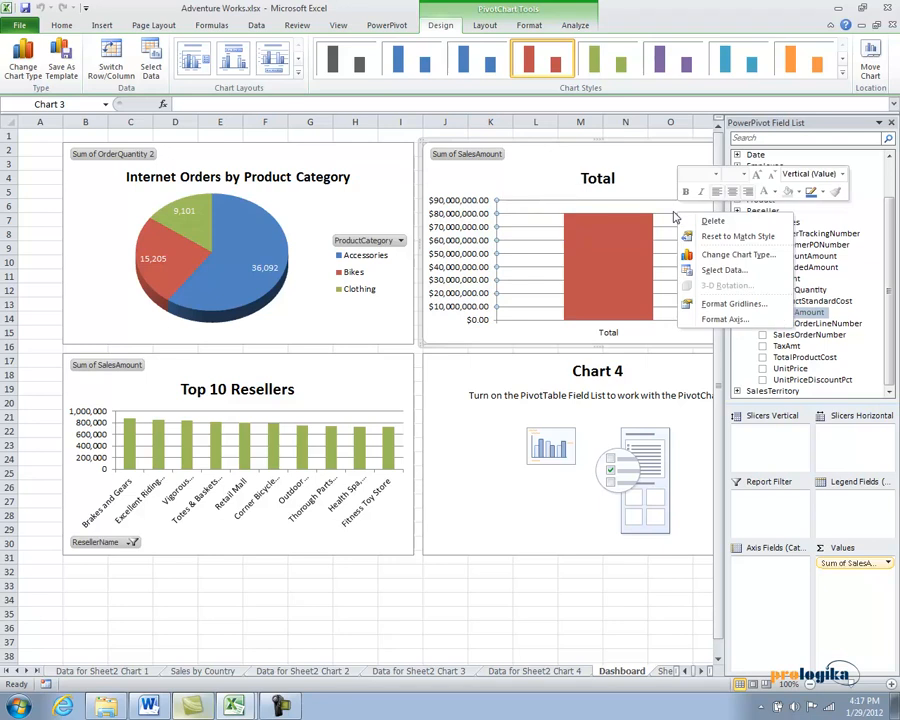
{"action": "left_click", "coordinate": [716, 256]}
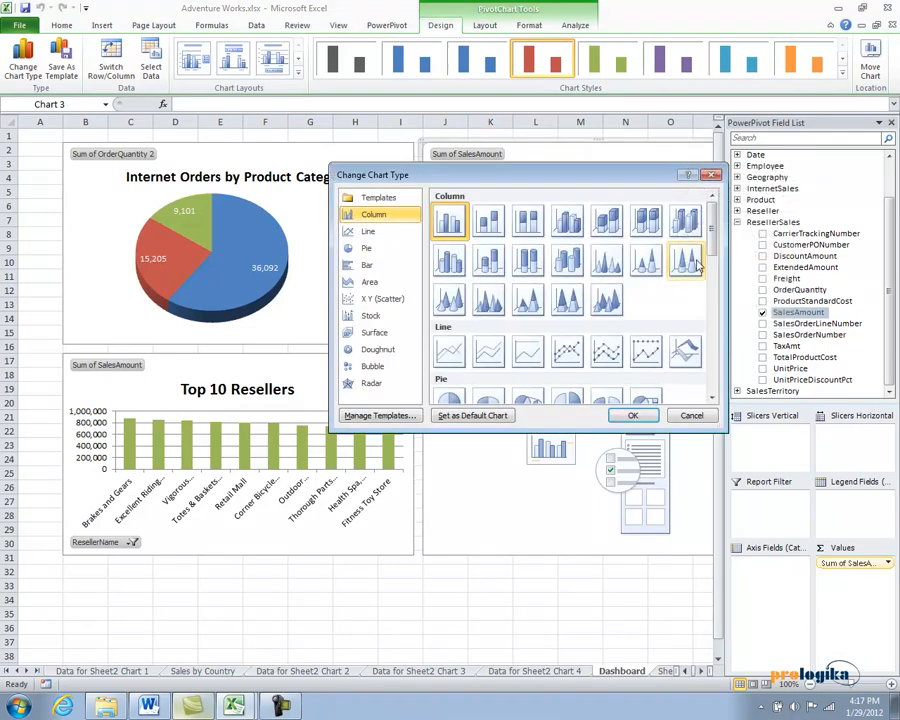
{"action": "left_click", "coordinate": [364, 264]}
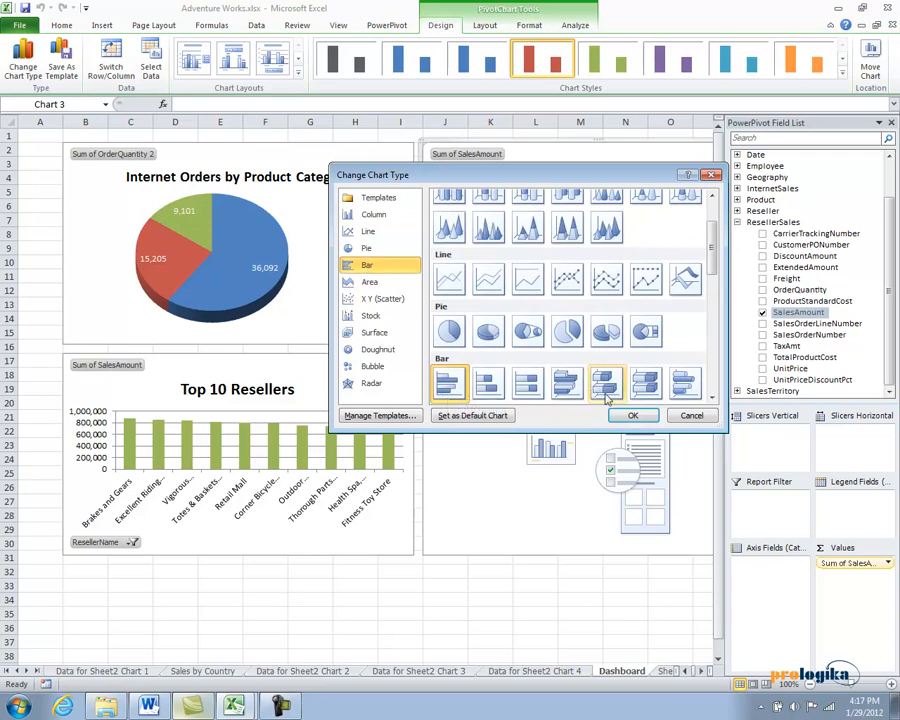
{"action": "left_click", "coordinate": [627, 415]}
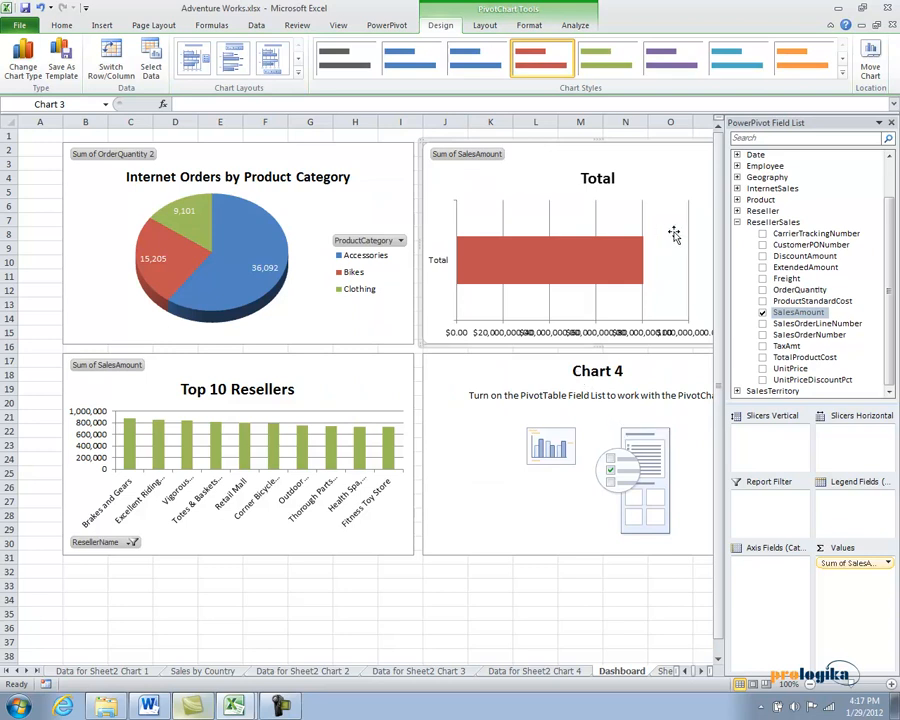
Break Chart 3 down by the LastName field from the Employee table
{"action": "left_click", "coordinate": [738, 222]}
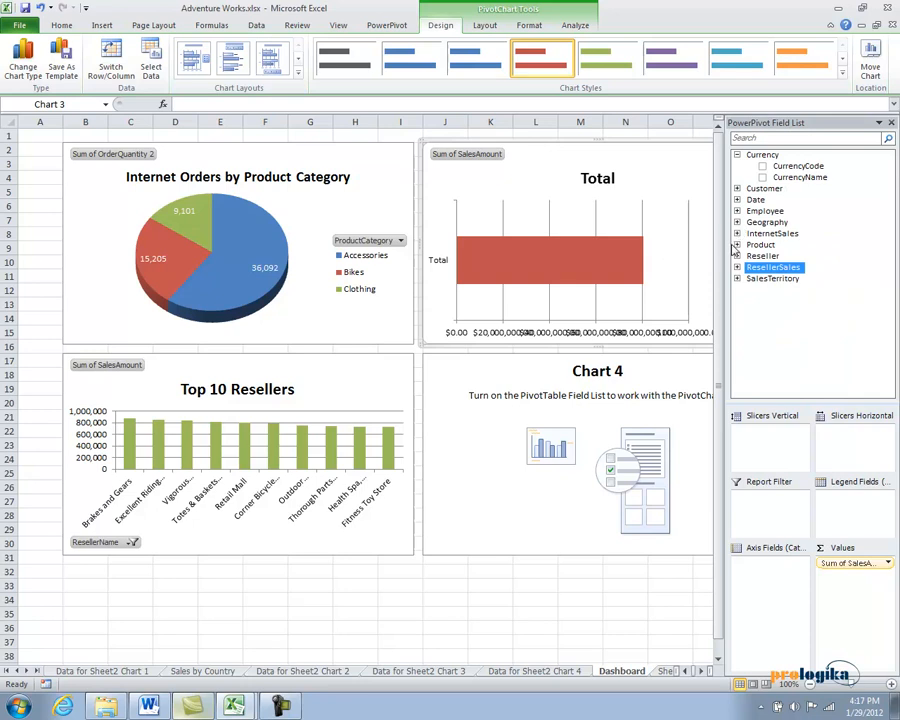
{"action": "left_click", "coordinate": [737, 212]}
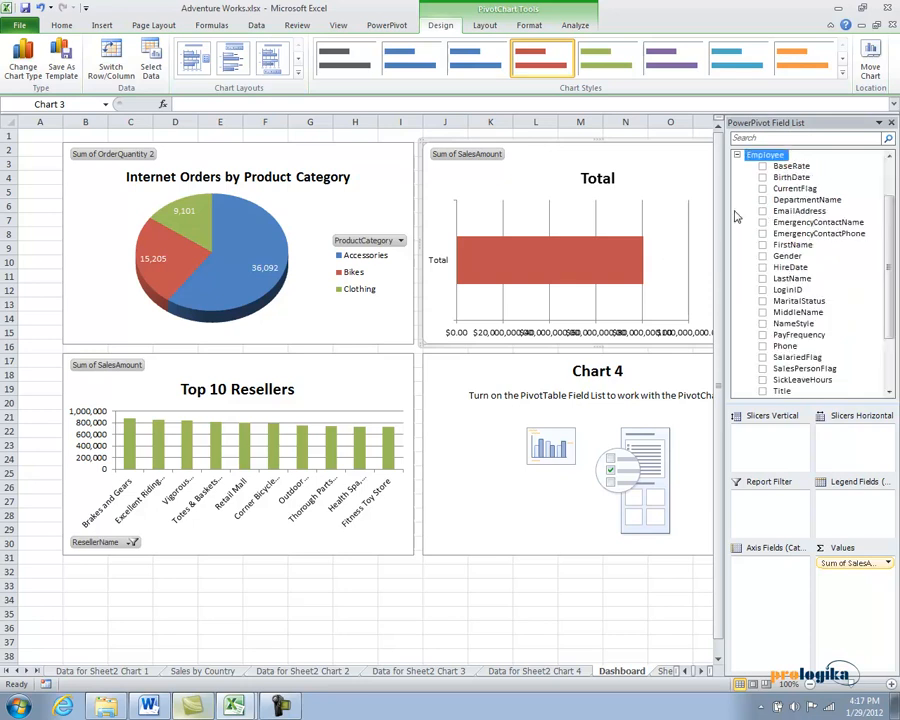
{"action": "left_click", "coordinate": [763, 279]}
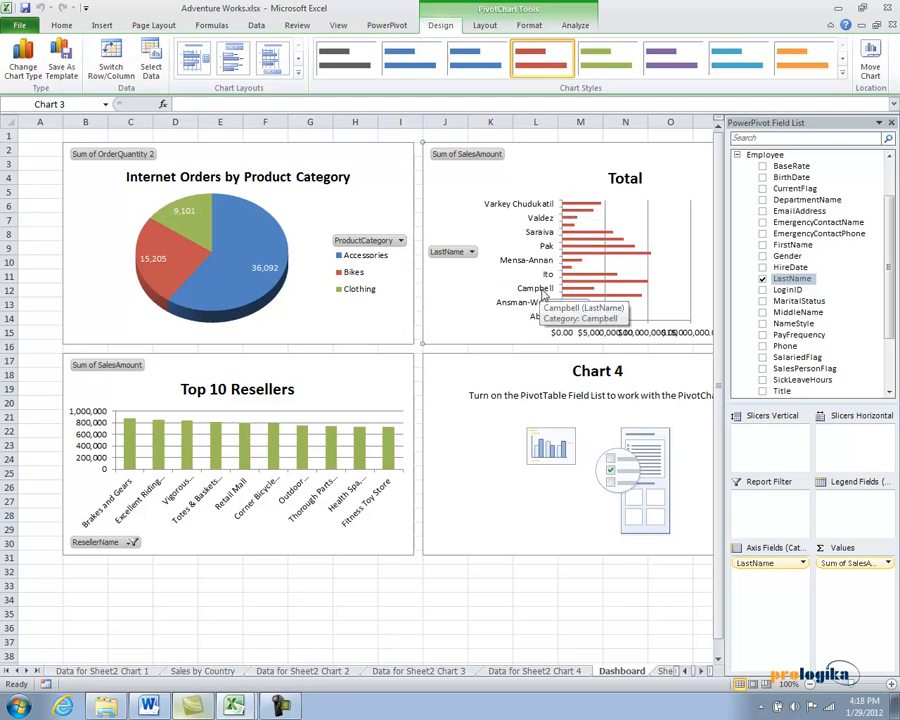
Sort the LastName categories of Chart 3 in ascending order by Sum of SalesAmount
{"action": "left_click", "coordinate": [472, 253]}
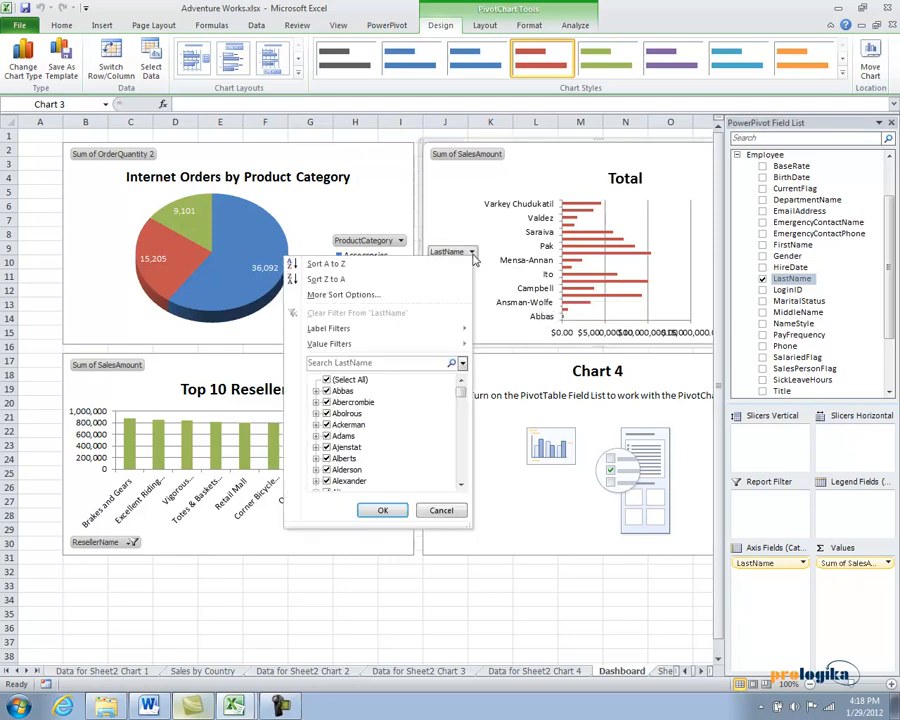
{"action": "left_click", "coordinate": [362, 300]}
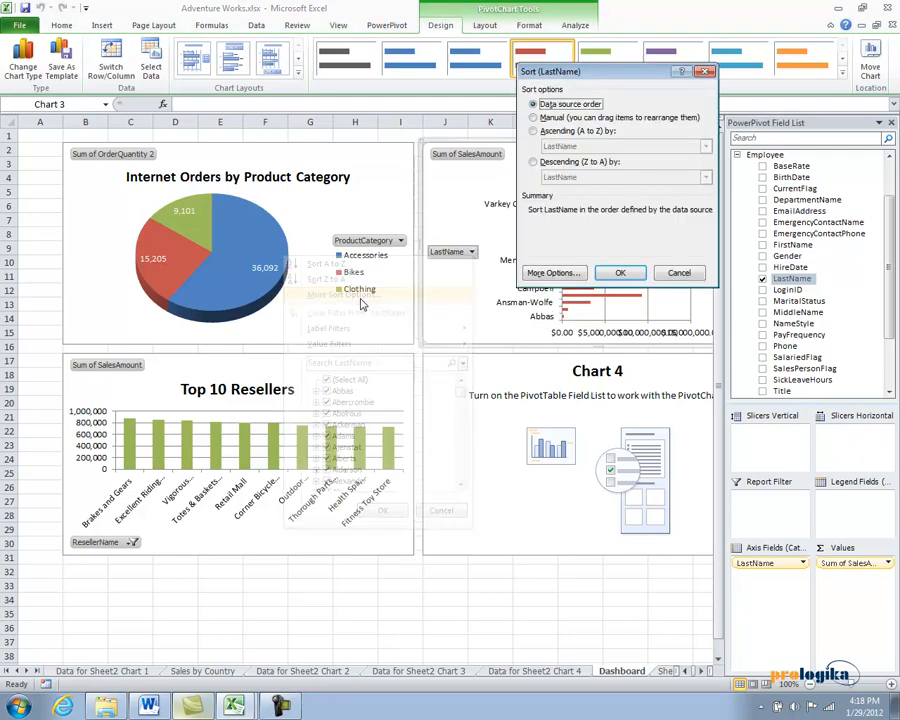
{"action": "left_click", "coordinate": [534, 131]}
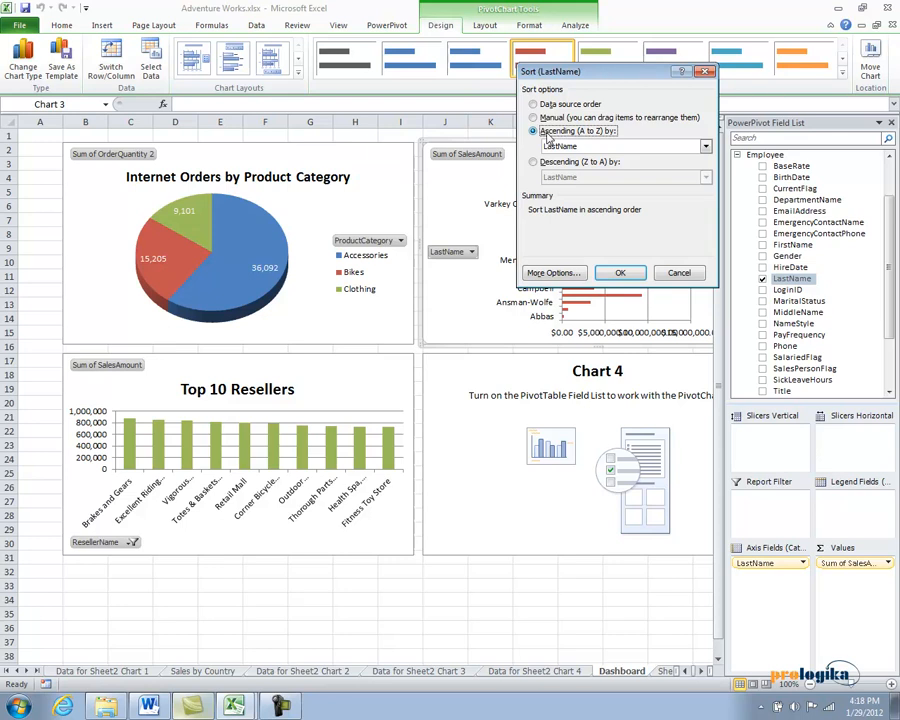
{"action": "left_click", "coordinate": [705, 147]}
{"action": "left_click", "coordinate": [597, 170]}
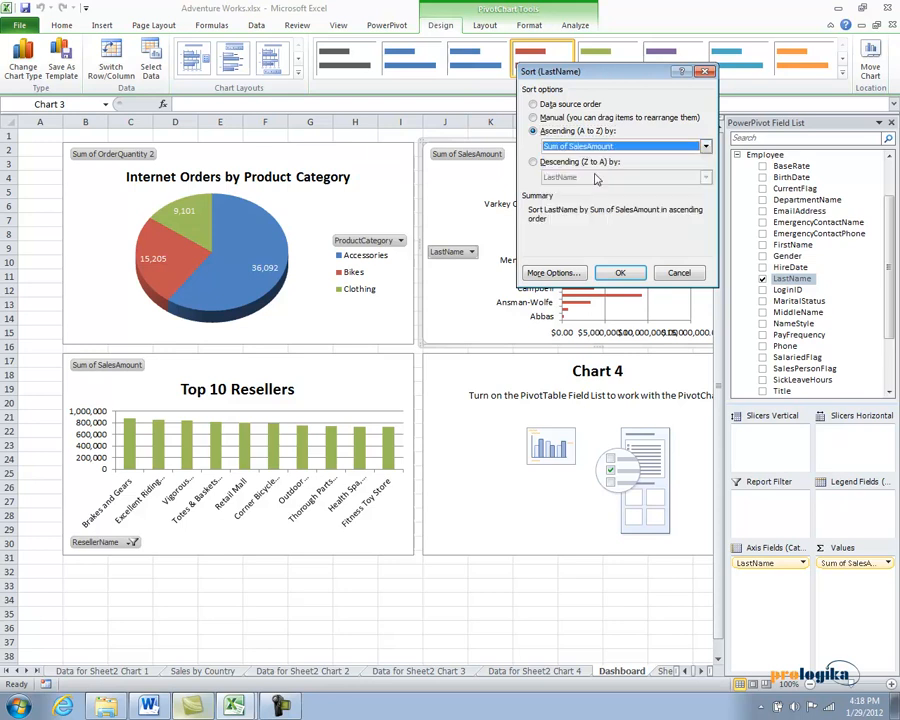
{"action": "left_click_drag", "start_coordinate": [610, 71], "coordinate": [513, 59]}
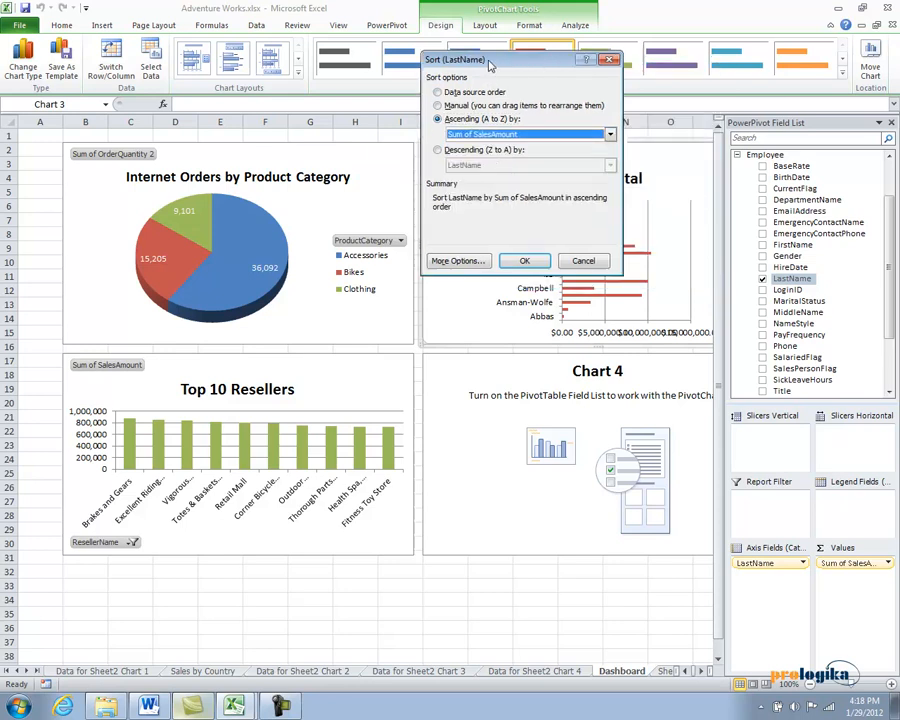
{"action": "left_click", "coordinate": [523, 260]}
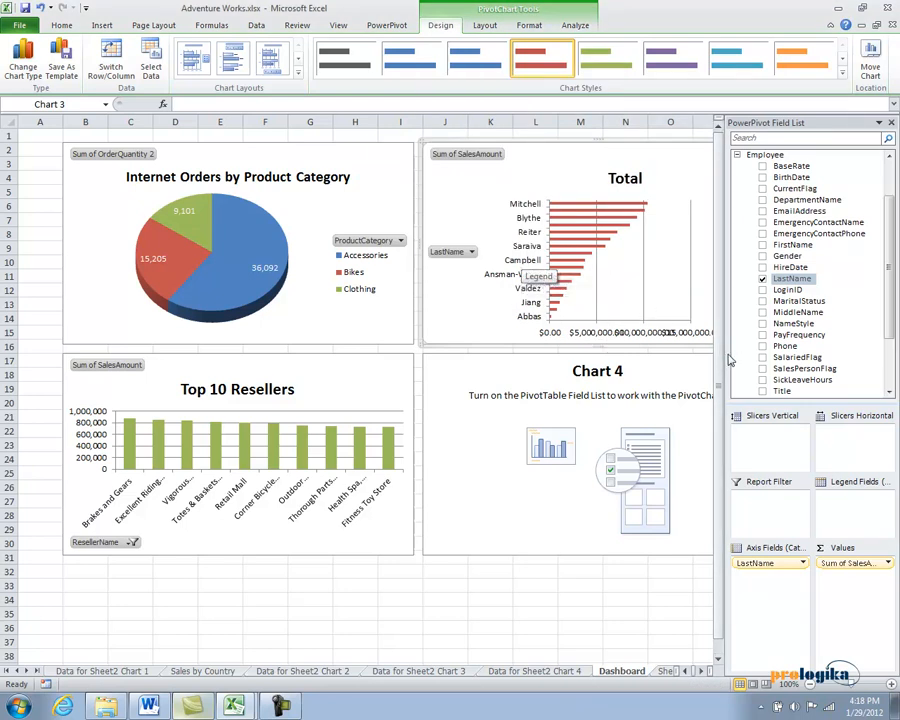
Narrow the field list pane to uncover all of Chart 3 and delete the chart's legend
{"action": "left_click_drag", "start_coordinate": [725, 358], "coordinate": [793, 348]}
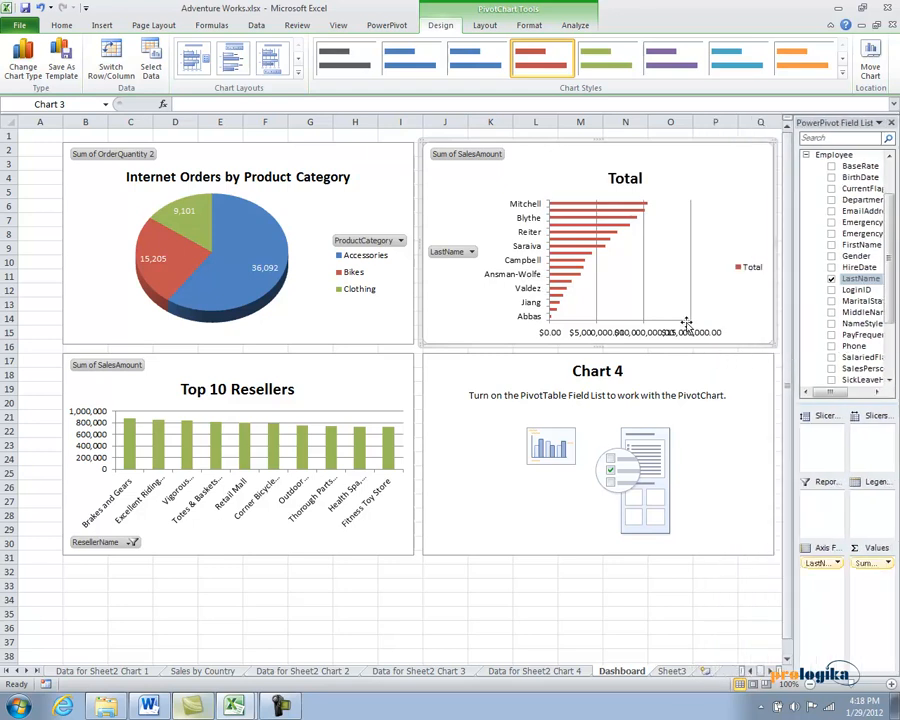
{"action": "left_click", "coordinate": [745, 273]}
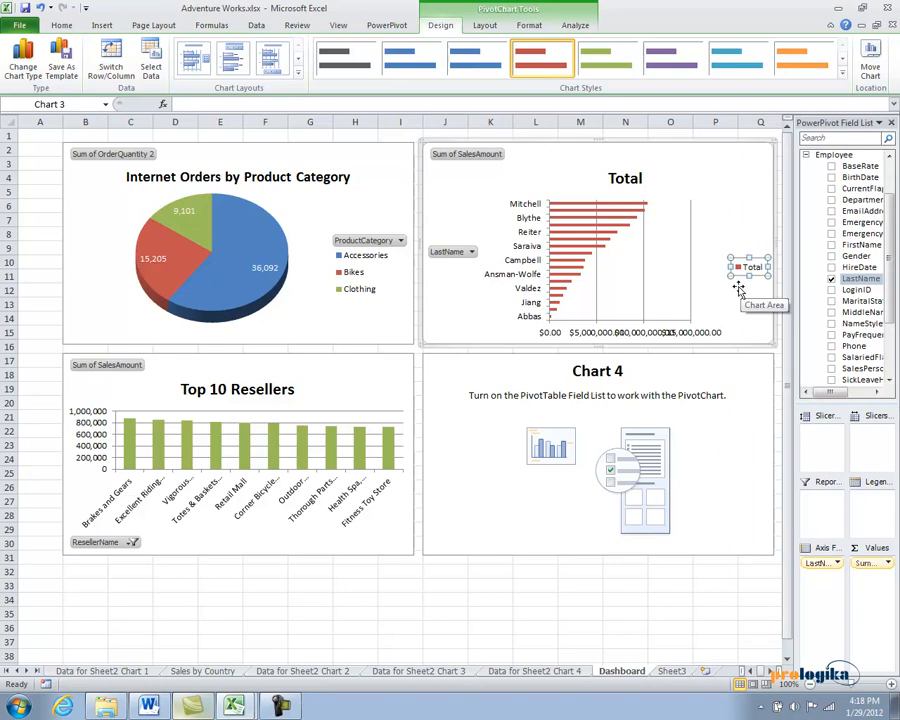
{"action": "key", "text": "Delete"}
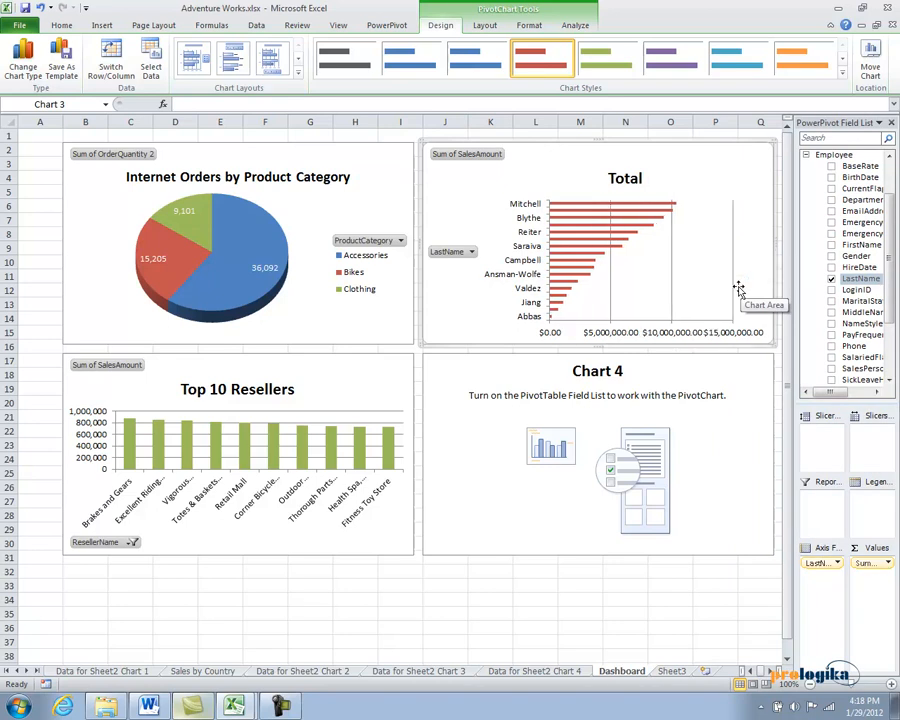
Format the horizontal value axis of Chart 3 with the Number category and 0 decimal places
{"action": "right_click", "coordinate": [622, 342]}
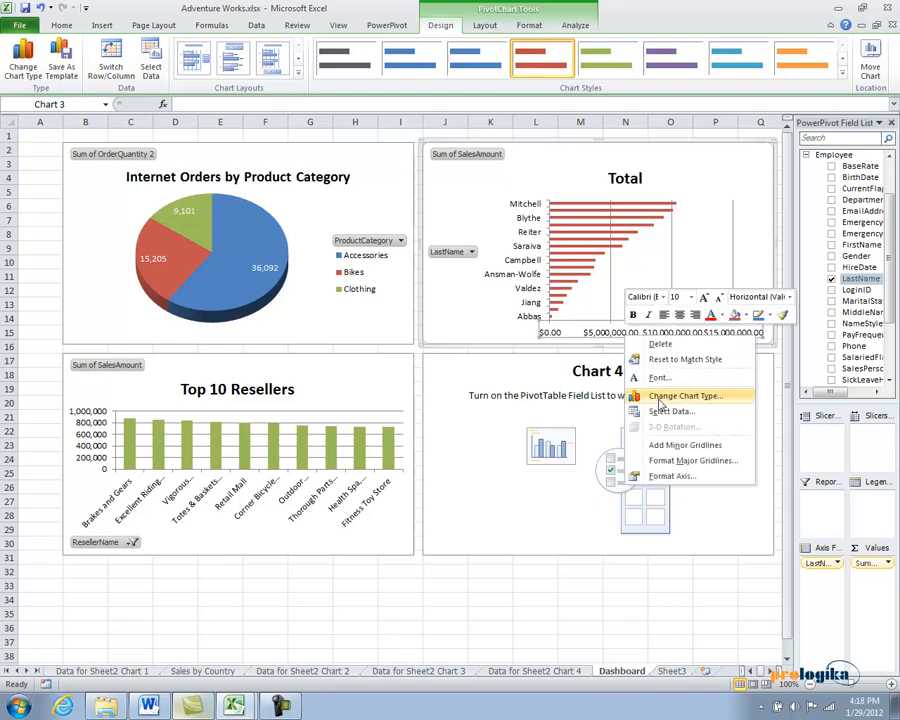
{"action": "left_click", "coordinate": [665, 476]}
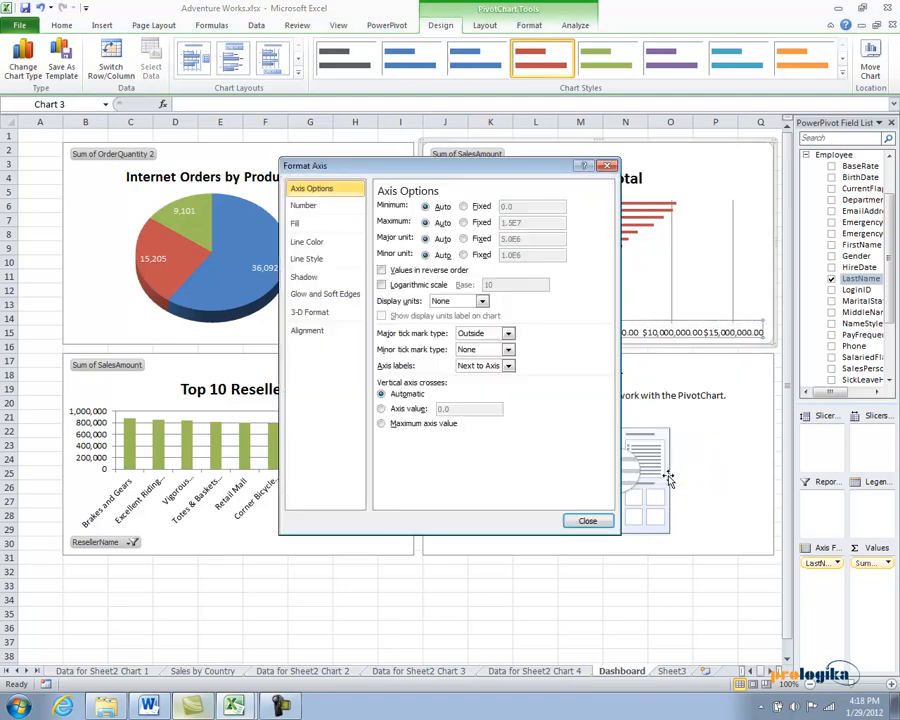
{"action": "left_click", "coordinate": [303, 205]}
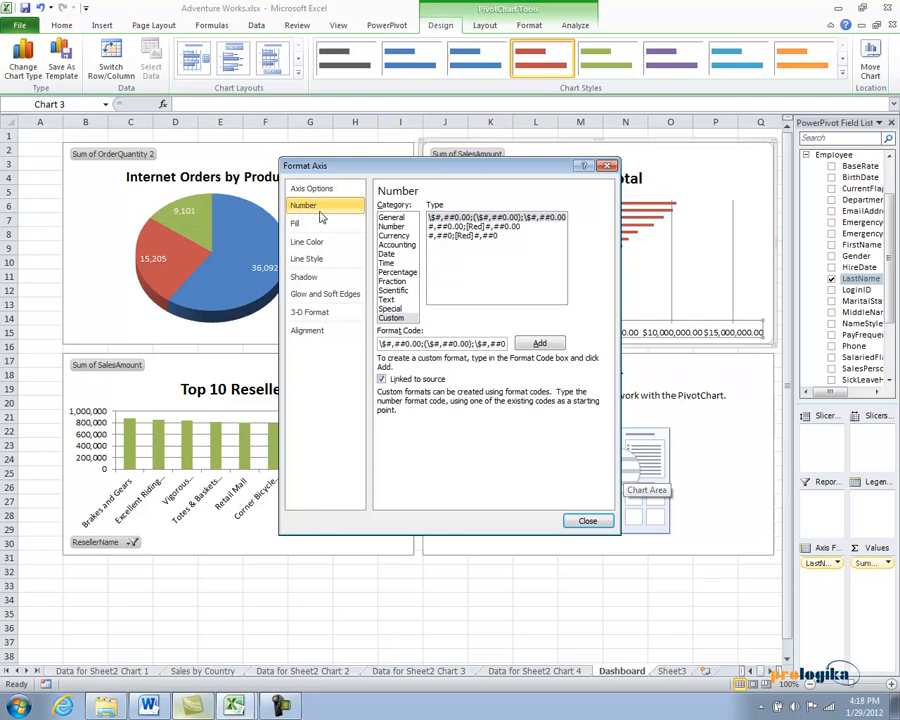
{"action": "left_click", "coordinate": [392, 226]}
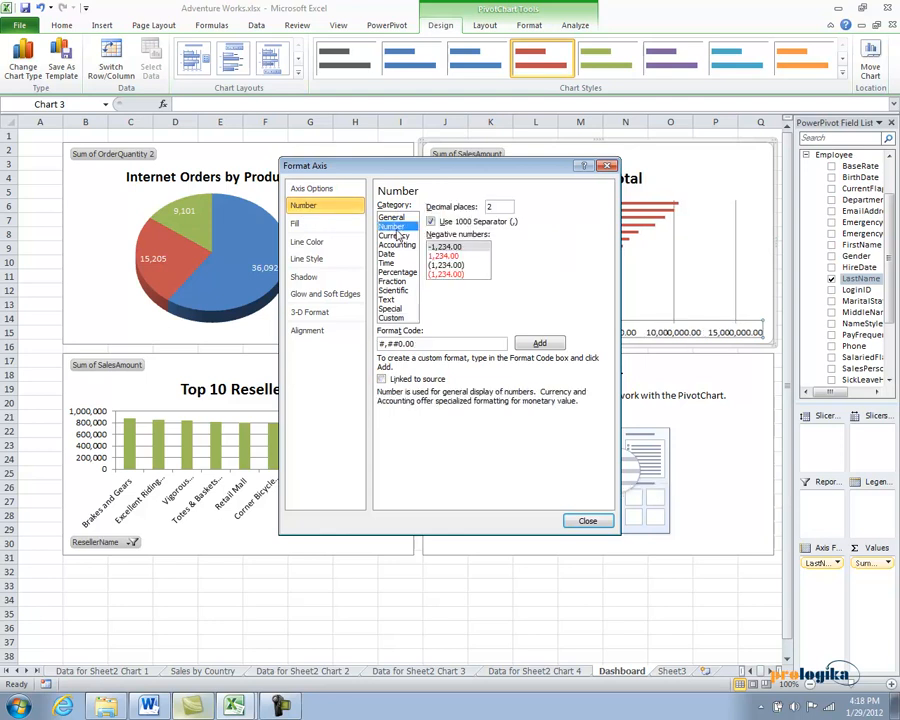
{"action": "double_click", "coordinate": [490, 206]}
{"action": "type", "text": "0"}
{"action": "left_click", "coordinate": [588, 521]}
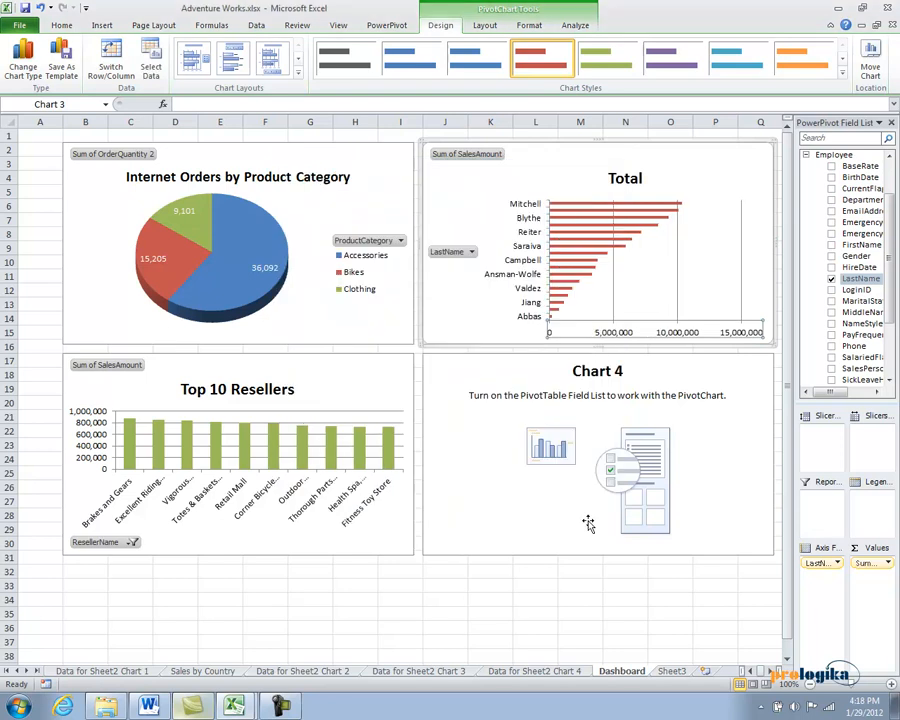
Change the title of Chart 3 to "Sales by Employee"
{"action": "left_click", "coordinate": [620, 178]}
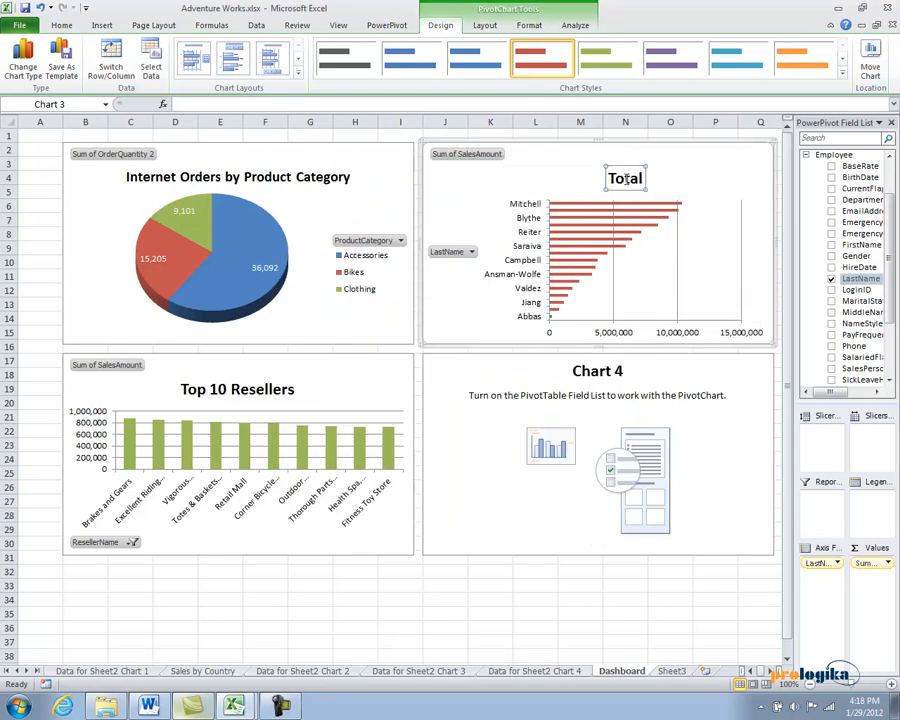
{"action": "double_click", "coordinate": [620, 178]}
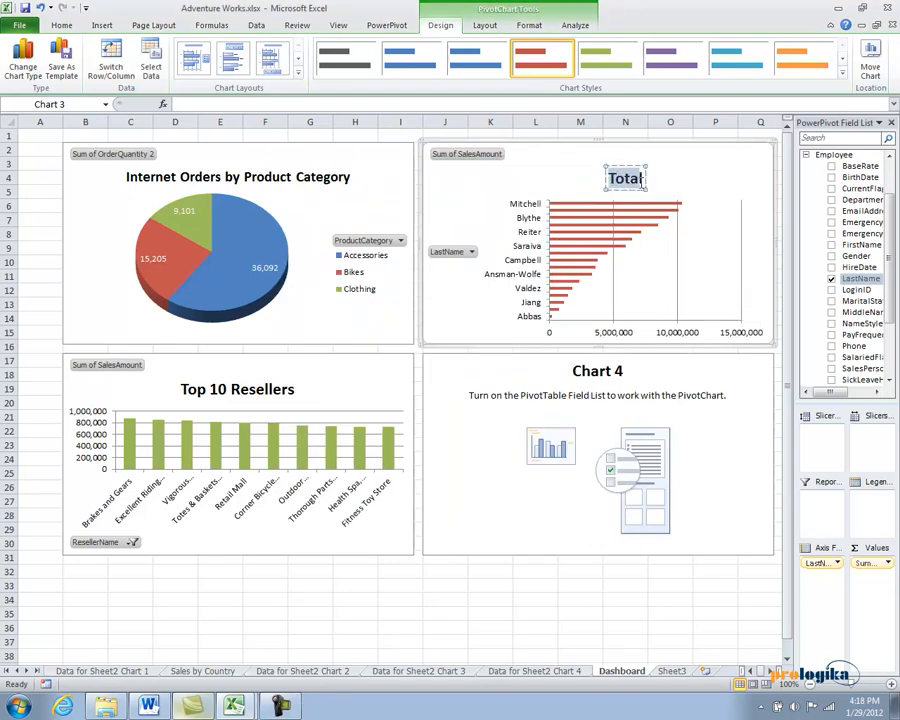
{"action": "type", "text": "SAles"}
{"action": "key", "text": "BackSpace"}
{"action": "key", "text": "BackSpace"}
{"action": "key", "text": "BackSpace"}
{"action": "key", "text": "BackSpace"}
{"action": "type", "text": "ales by Employee"}
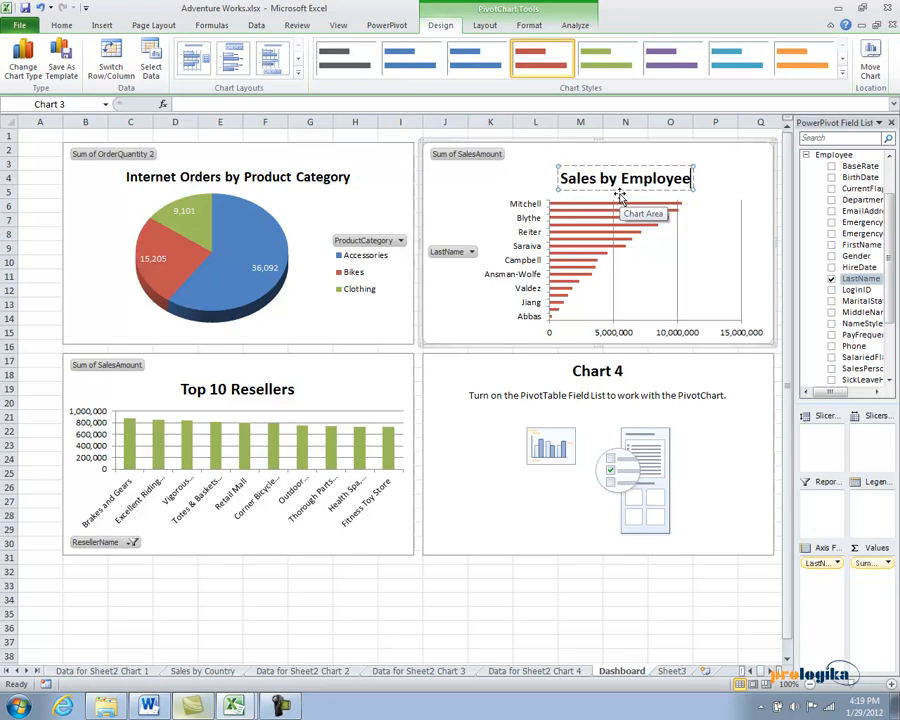
{"action": "left_click", "coordinate": [461, 181]}
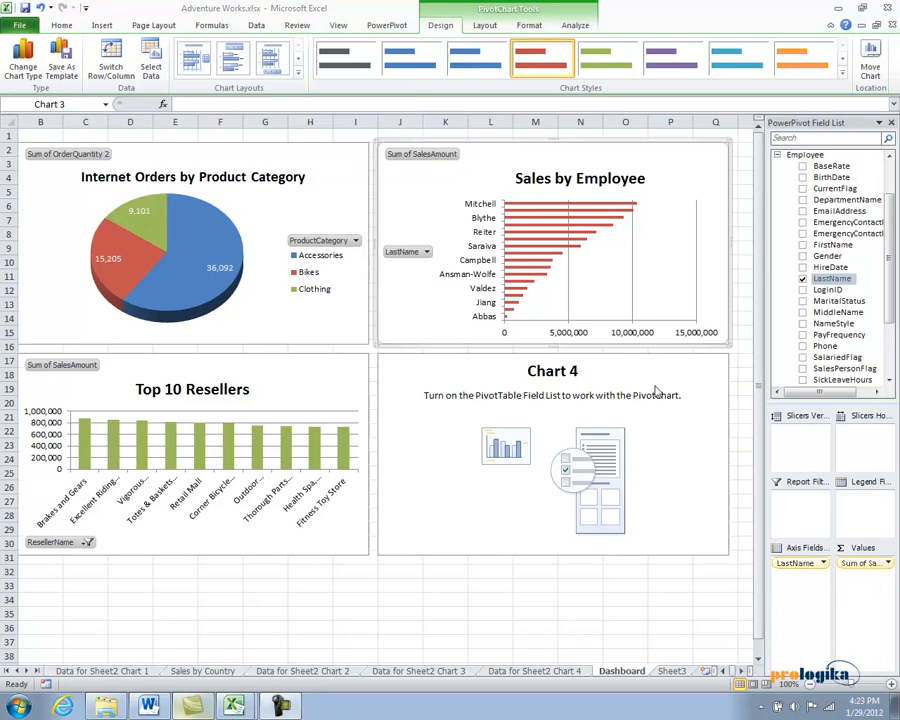
Add the SalesAmount field from the ResellerSales table as the values of Chart 4
{"action": "left_click", "coordinate": [395, 368]}
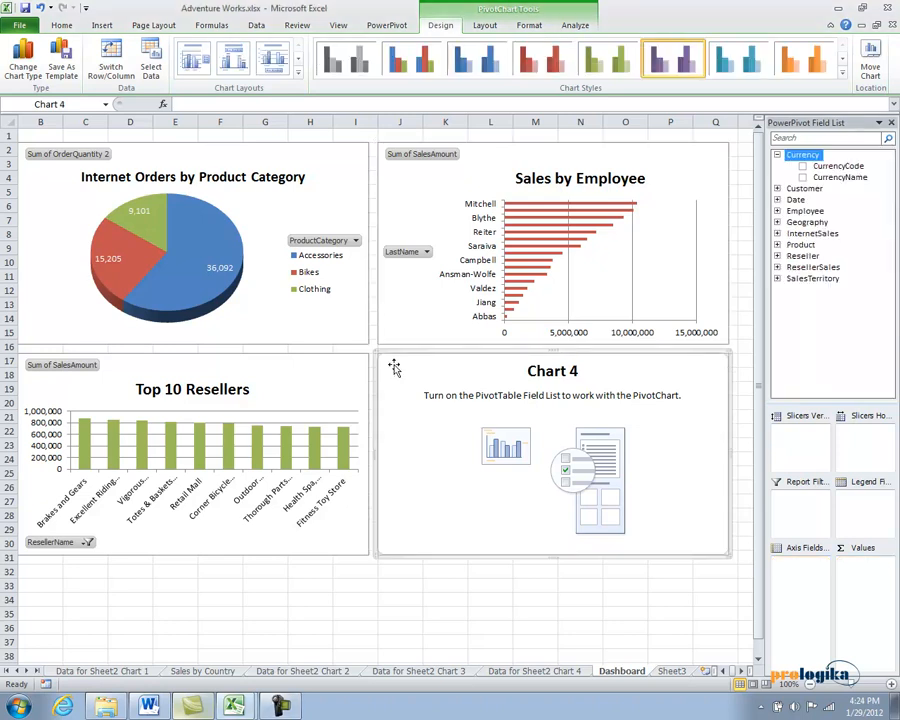
{"action": "left_click", "coordinate": [778, 268]}
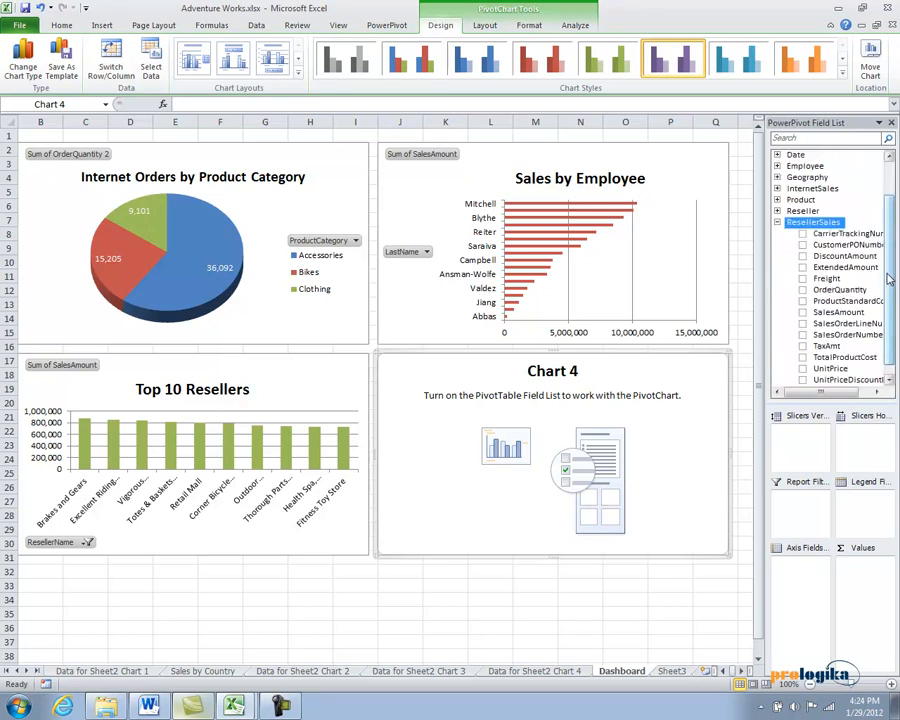
{"action": "scroll", "coordinate": [888, 290], "scroll_direction": "down", "scroll_amount": 1}
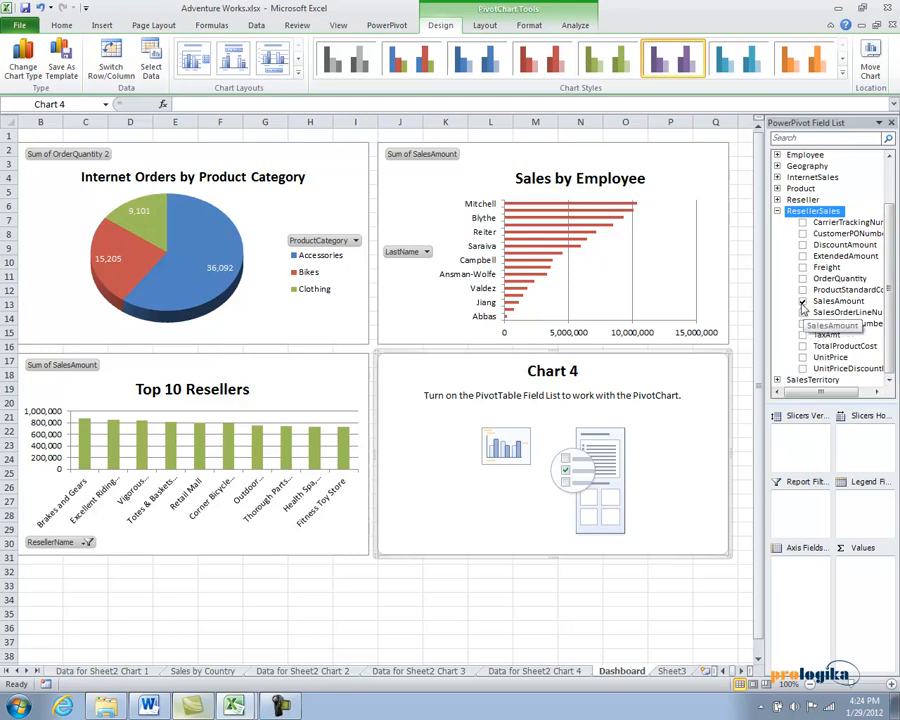
Change the chart type of Chart 4 to Filled Radar
{"action": "right_click", "coordinate": [632, 422]}
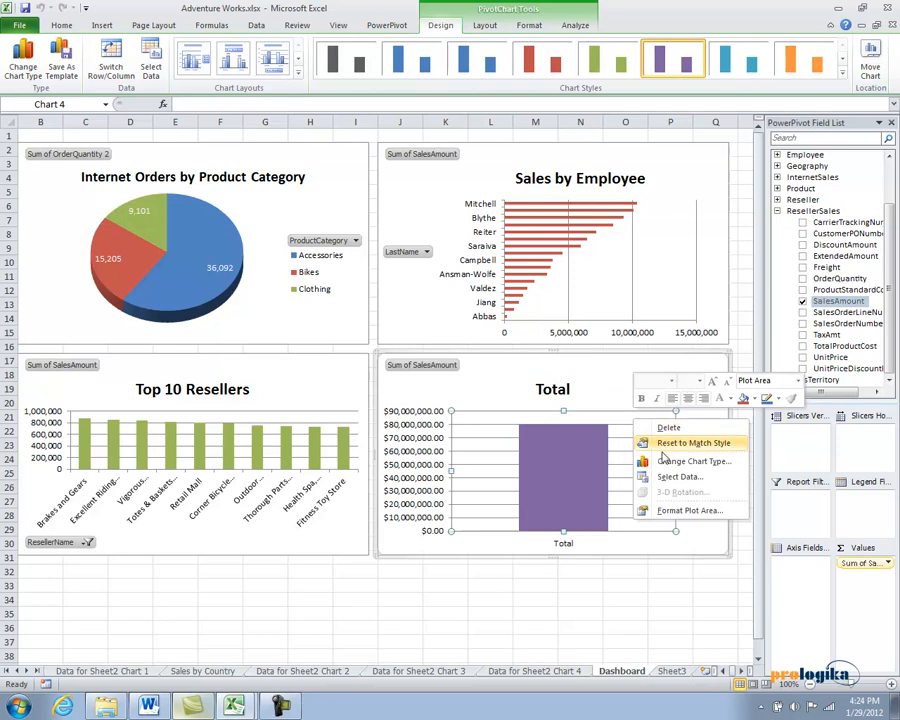
{"action": "left_click", "coordinate": [670, 462]}
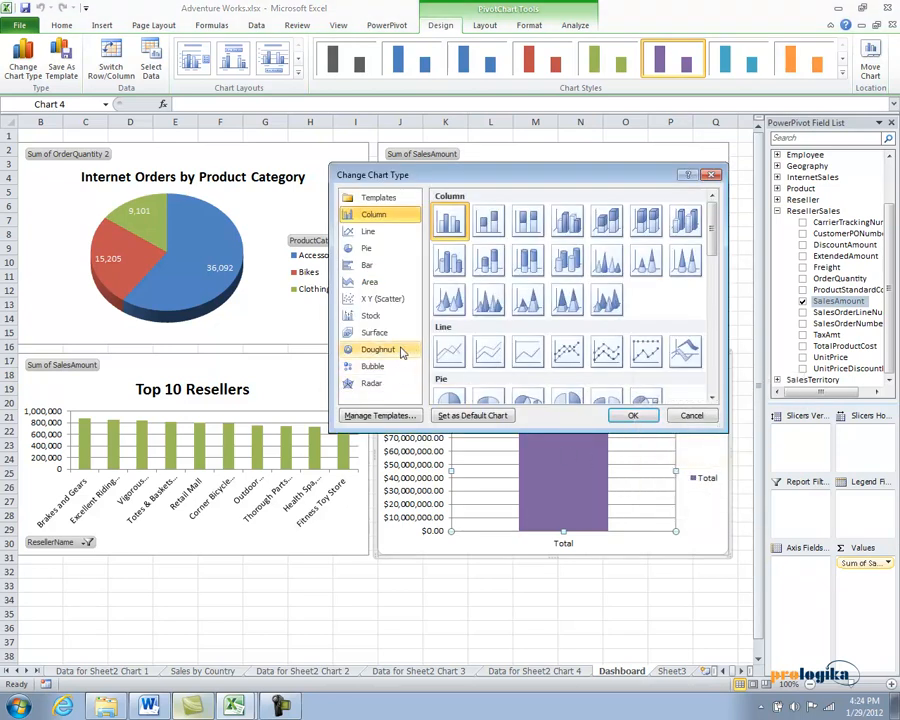
{"action": "left_click", "coordinate": [372, 383]}
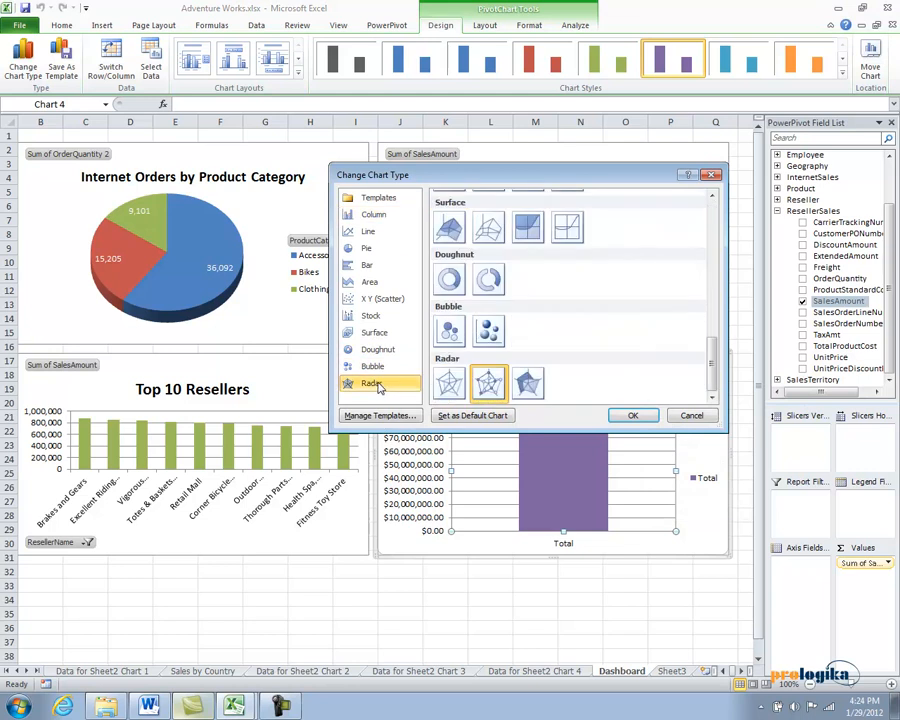
{"action": "left_click", "coordinate": [531, 394]}
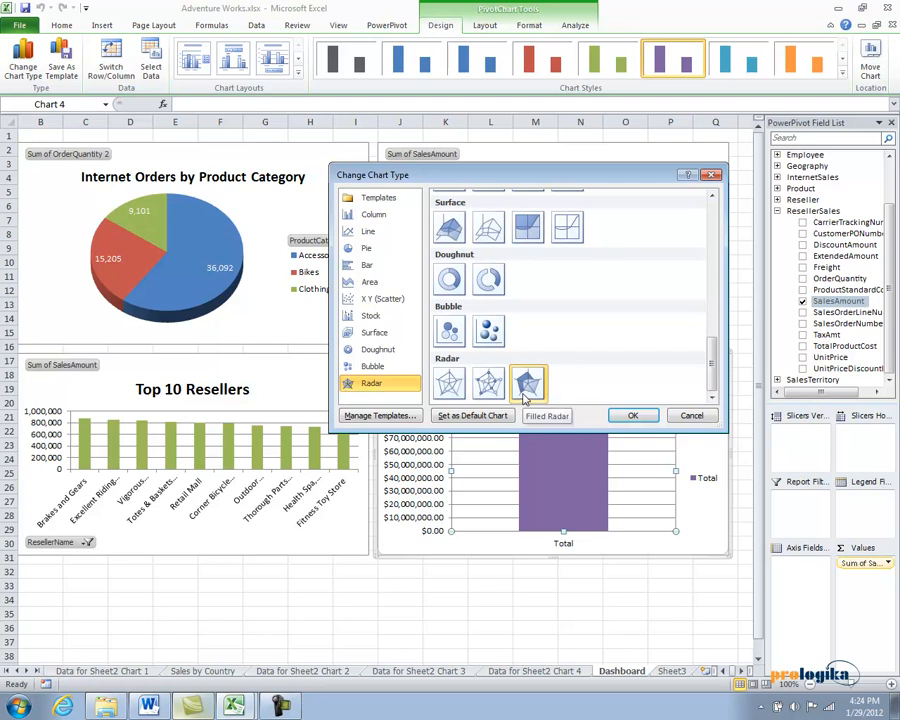
{"action": "left_click", "coordinate": [632, 415]}
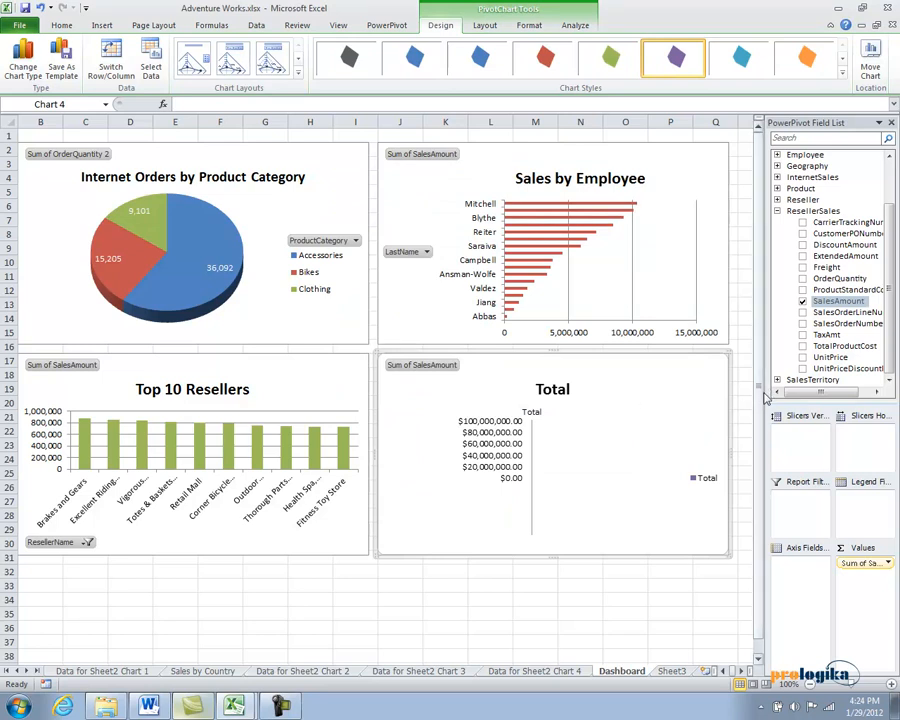
Break Chart 4 down by the MonthName field from the Date table
{"action": "left_click", "coordinate": [777, 211]}
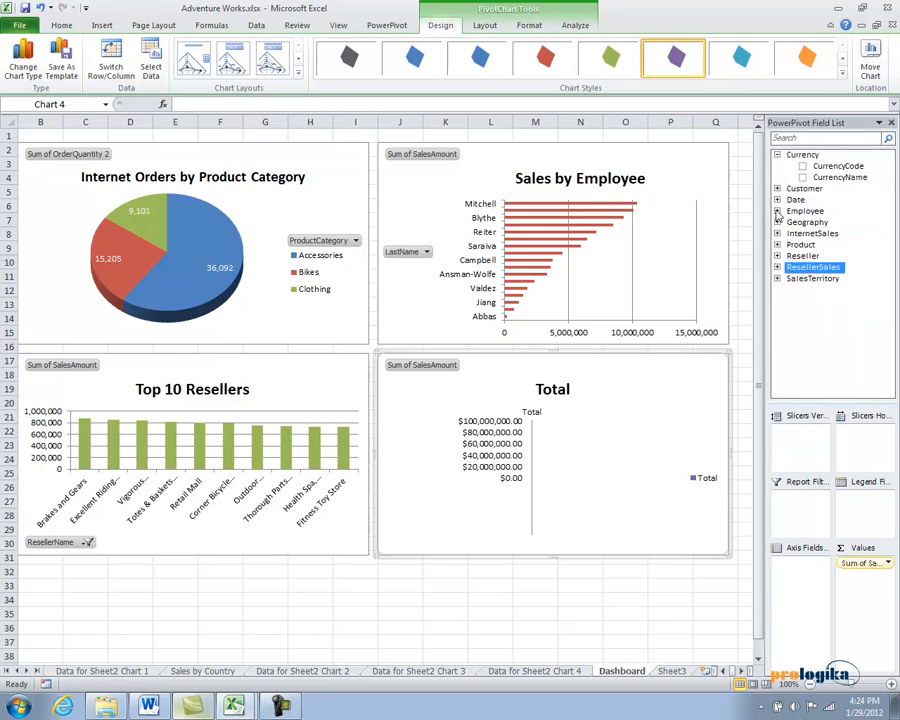
{"action": "left_click", "coordinate": [777, 200]}
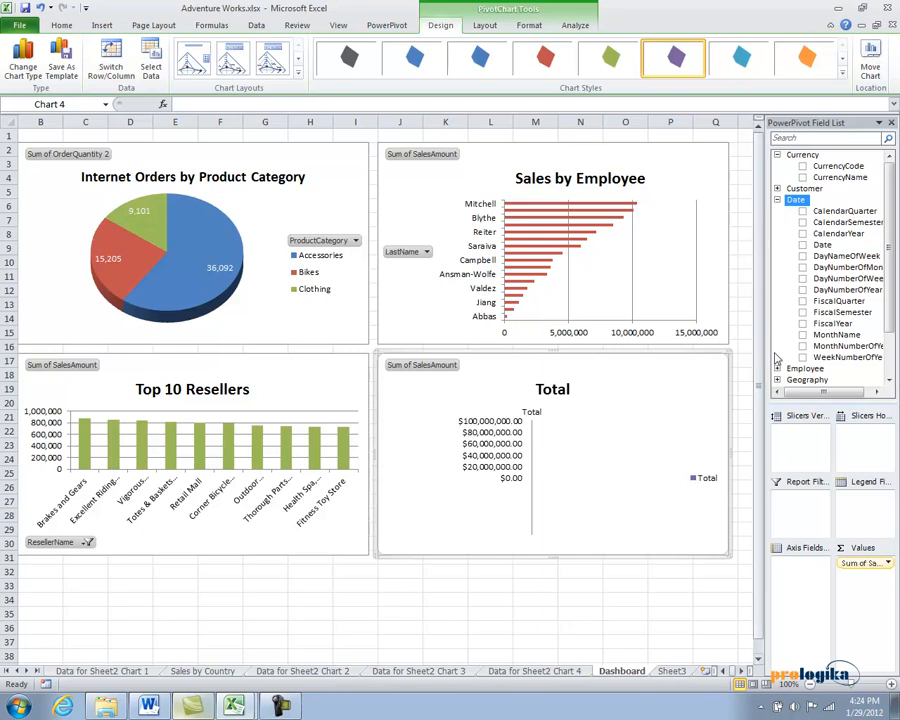
{"action": "left_click", "coordinate": [802, 334]}
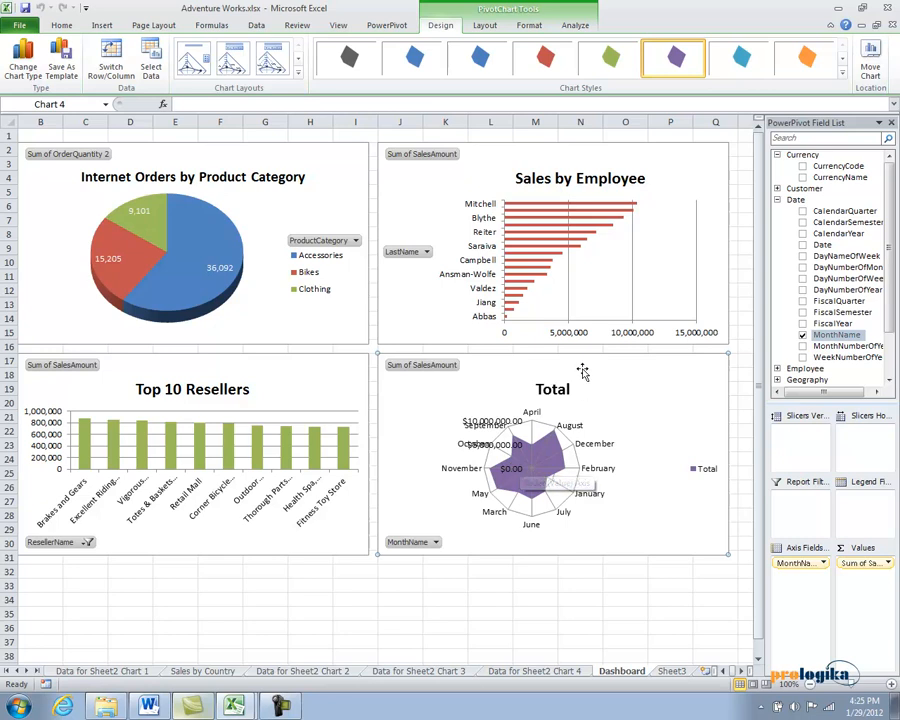
Add the BusinessType field from the Reseller table to Chart 4 and use it as the legend field
{"action": "left_click", "coordinate": [778, 200]}
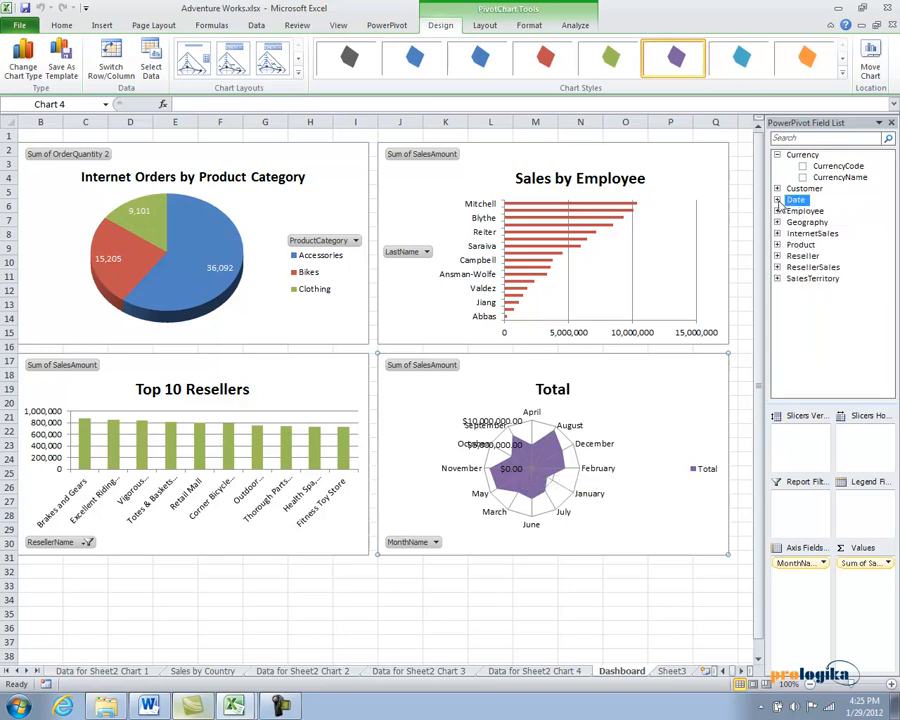
{"action": "left_click", "coordinate": [778, 256]}
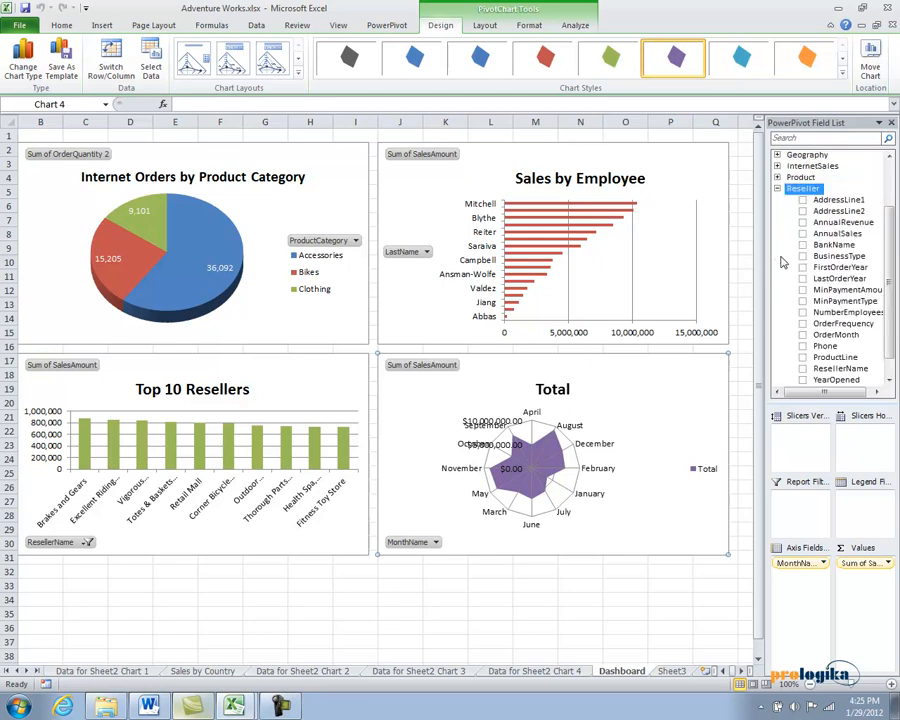
{"action": "left_click", "coordinate": [802, 256]}
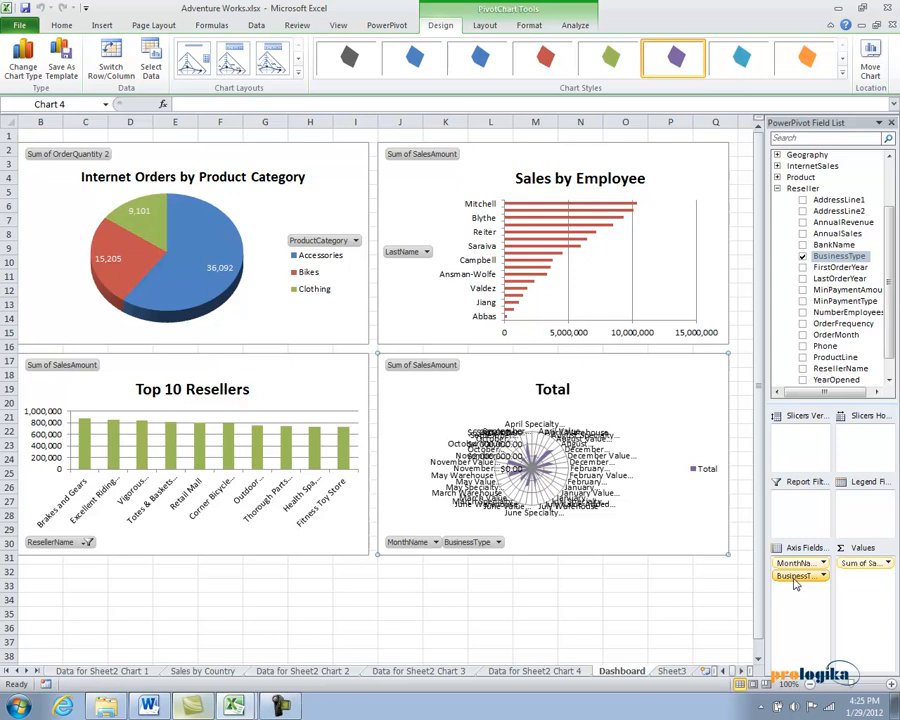
{"action": "left_click_drag", "start_coordinate": [794, 584], "coordinate": [865, 515]}
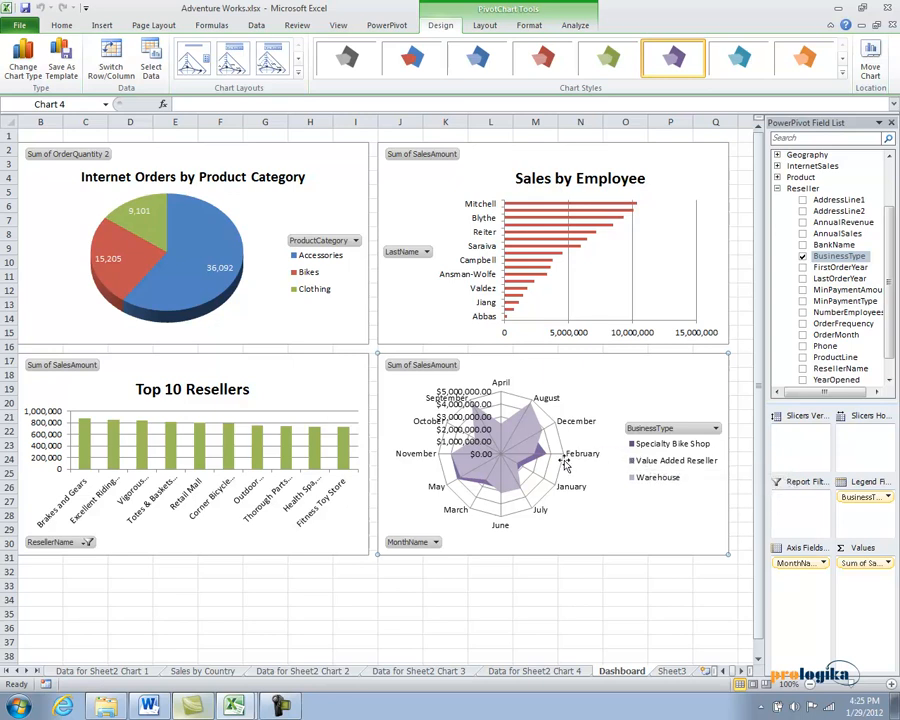
Sort the BusinessType legend items of Chart 4 in descending order by Sum of SalesAmount
{"action": "right_click", "coordinate": [524, 438]}
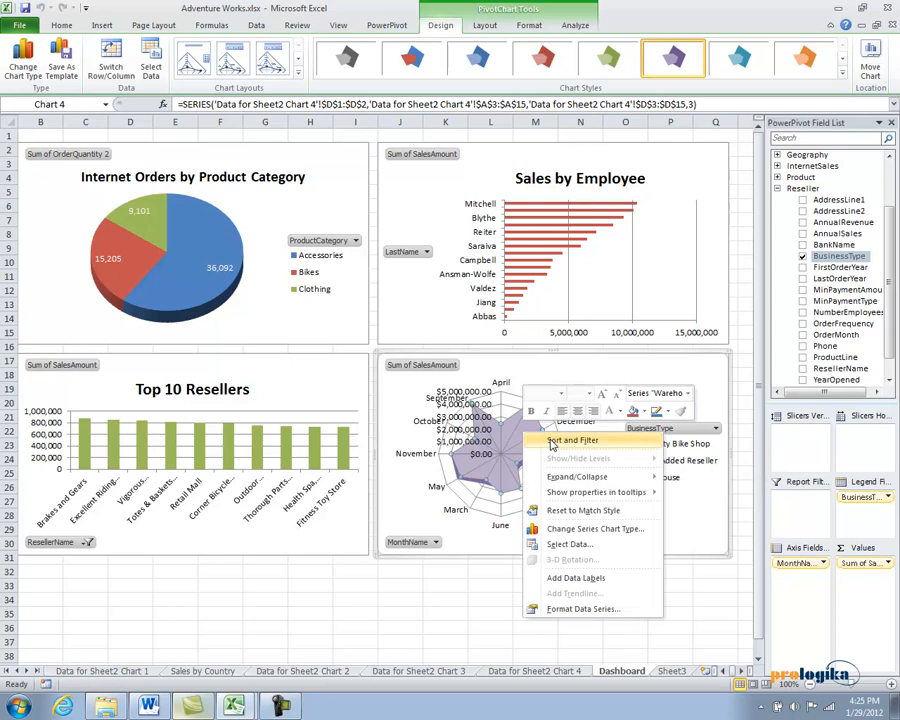
{"action": "left_click", "coordinate": [550, 443]}
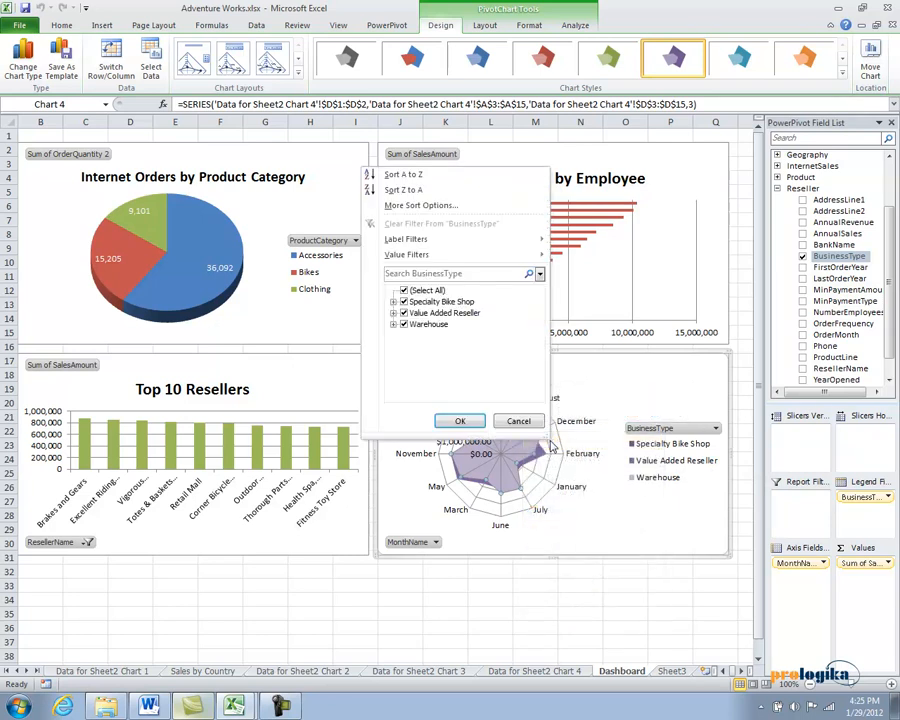
{"action": "left_click", "coordinate": [424, 205]}
{"action": "left_click_drag", "start_coordinate": [530, 60], "coordinate": [650, 71]}
{"action": "left_click", "coordinate": [570, 161]}
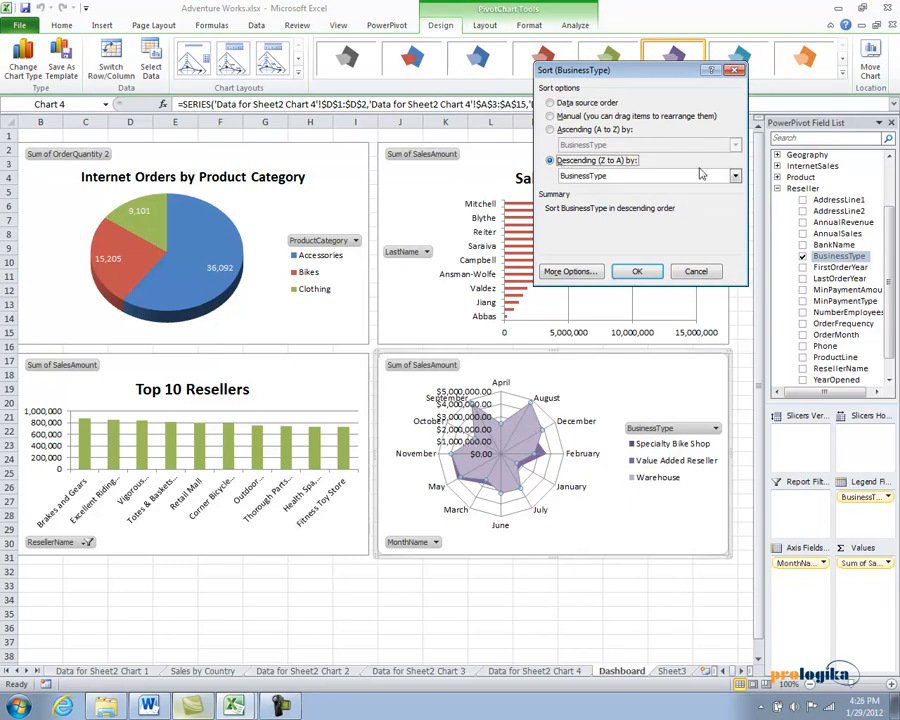
{"action": "left_click", "coordinate": [735, 177]}
{"action": "left_click", "coordinate": [631, 142]}
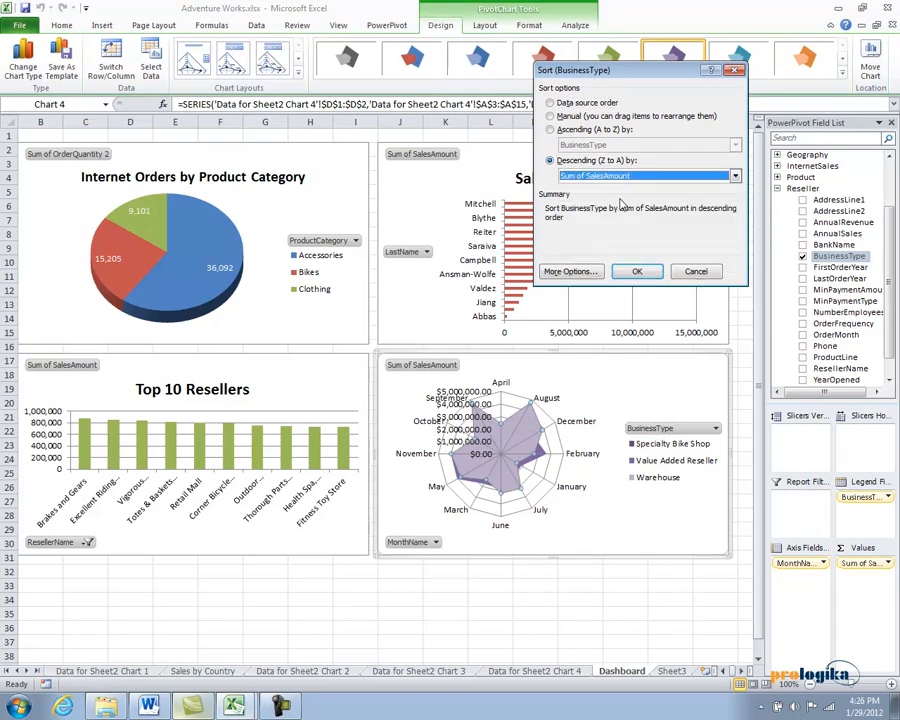
{"action": "left_click", "coordinate": [637, 272]}
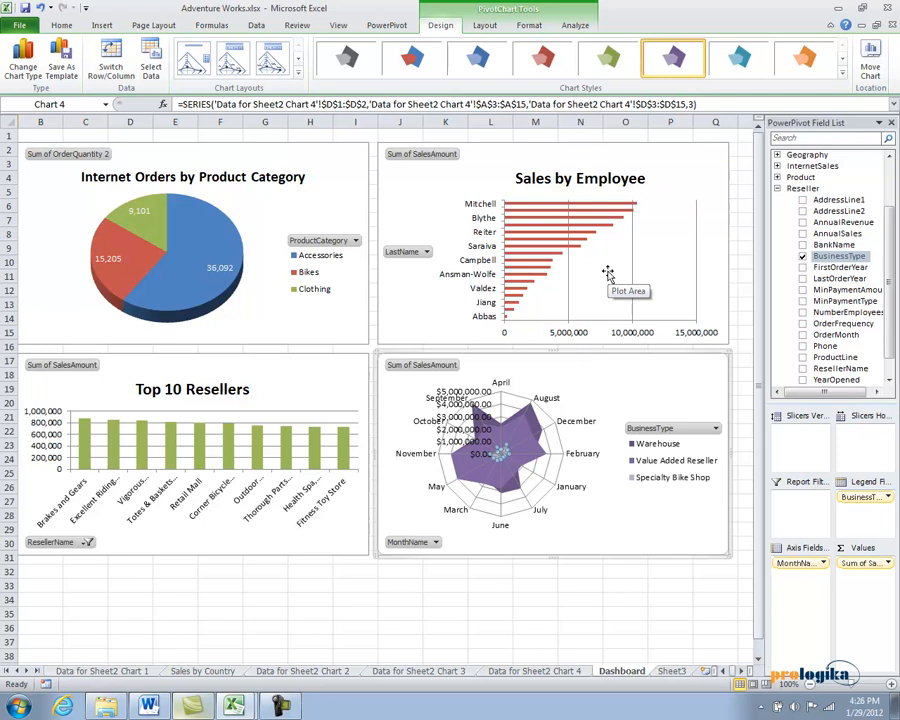
Apply a gradient marker fill to the Value Added Reseller series in the radar chart
{"action": "left_click", "coordinate": [524, 450]}
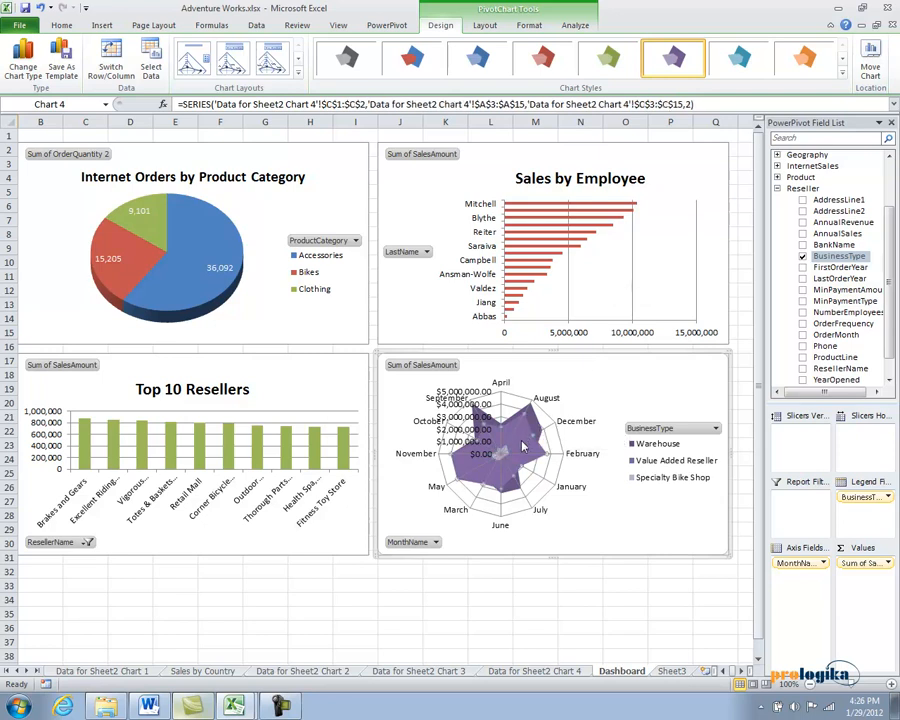
{"action": "right_click", "coordinate": [521, 437]}
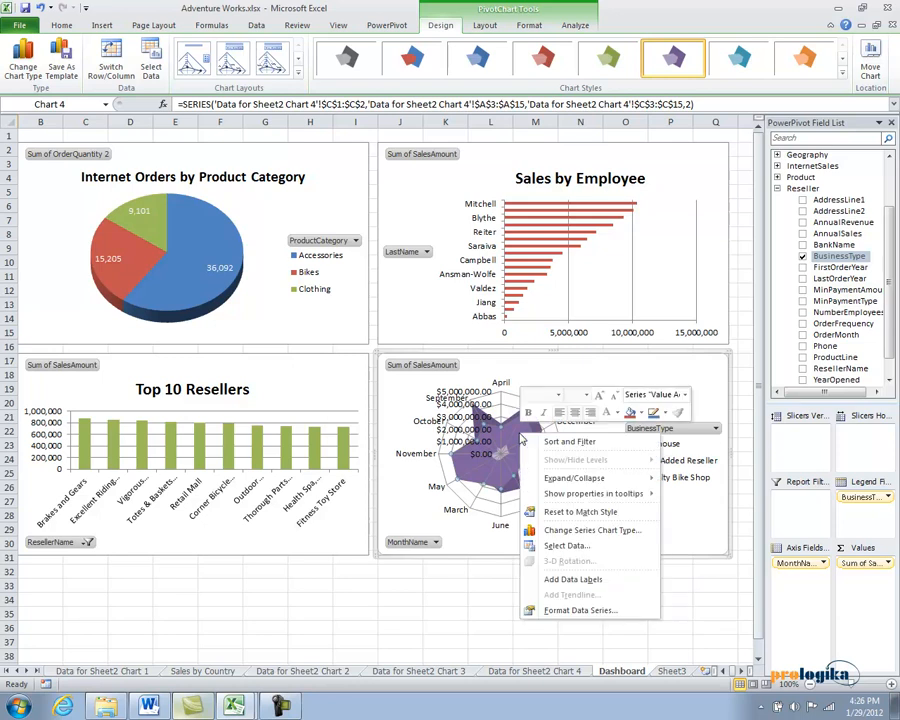
{"action": "left_click", "coordinate": [580, 610]}
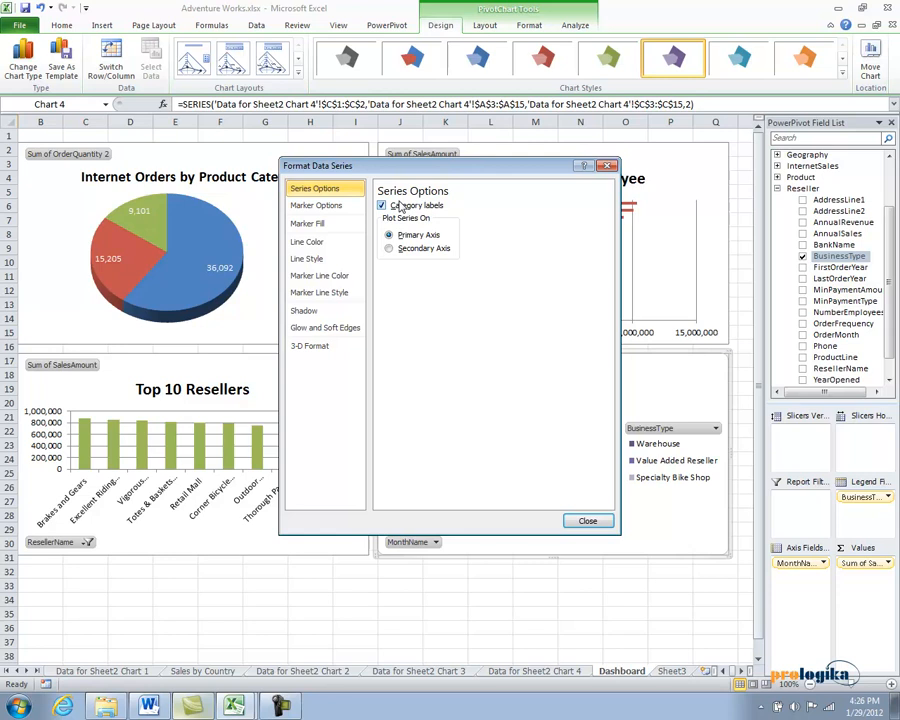
{"action": "left_click", "coordinate": [317, 227]}
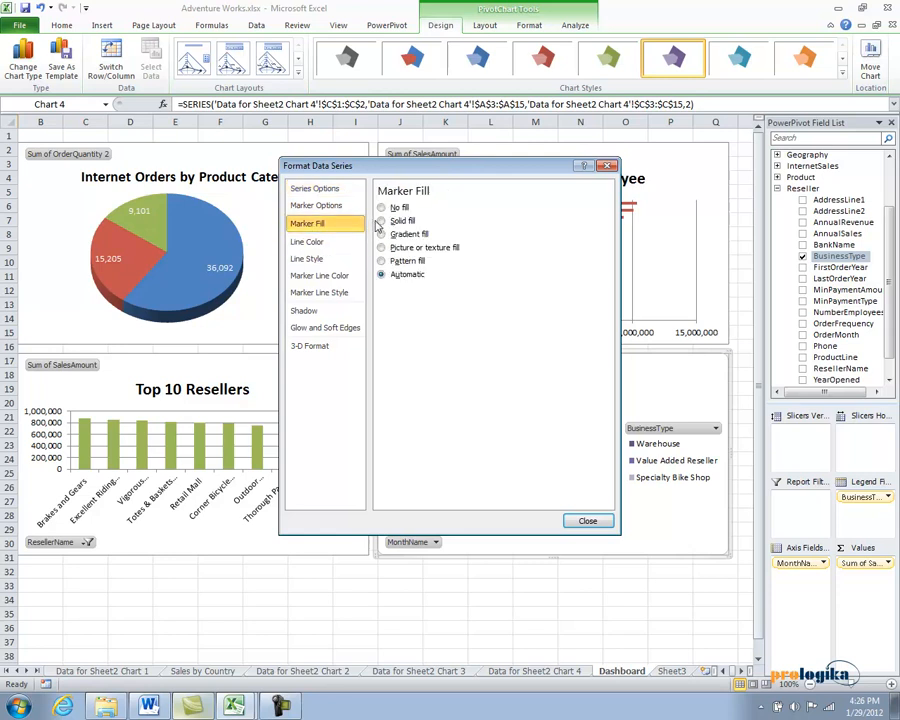
{"action": "left_click", "coordinate": [381, 233]}
{"action": "left_click_drag", "start_coordinate": [478, 167], "coordinate": [737, 122]}
{"action": "left_click", "coordinate": [848, 469]}
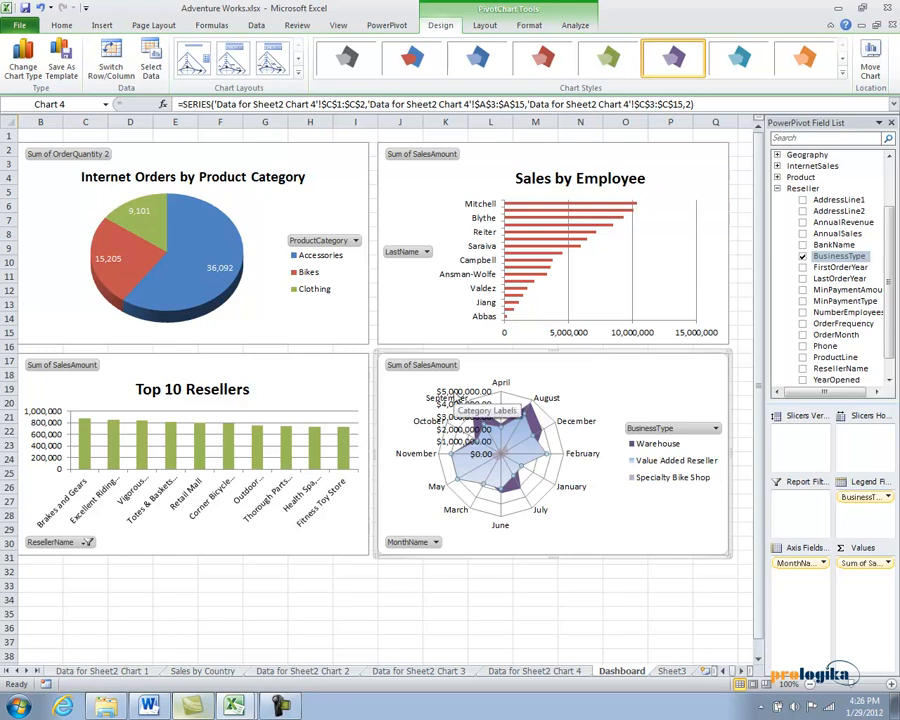
{"action": "left_click", "coordinate": [409, 397]}
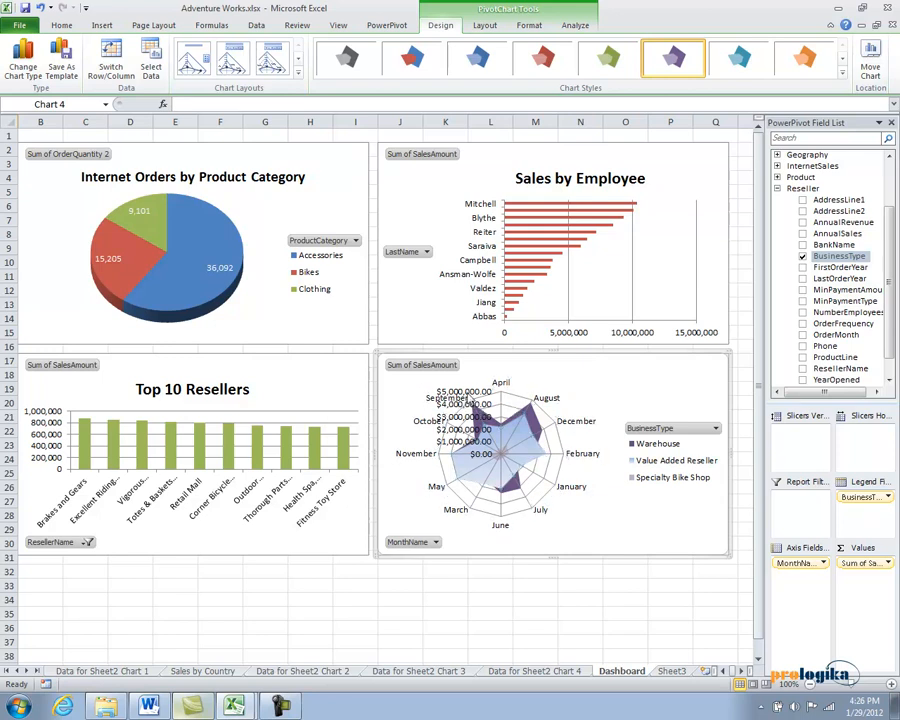
Format the radar chart's value axis in the Number category with 0 decimal places
{"action": "right_click", "coordinate": [477, 391]}
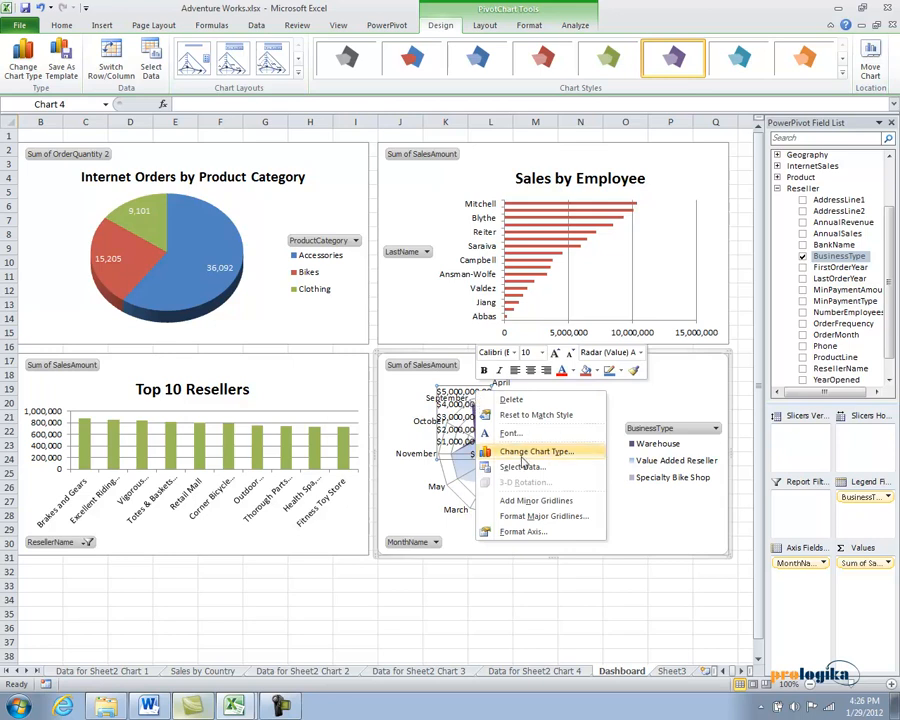
{"action": "left_click", "coordinate": [530, 533]}
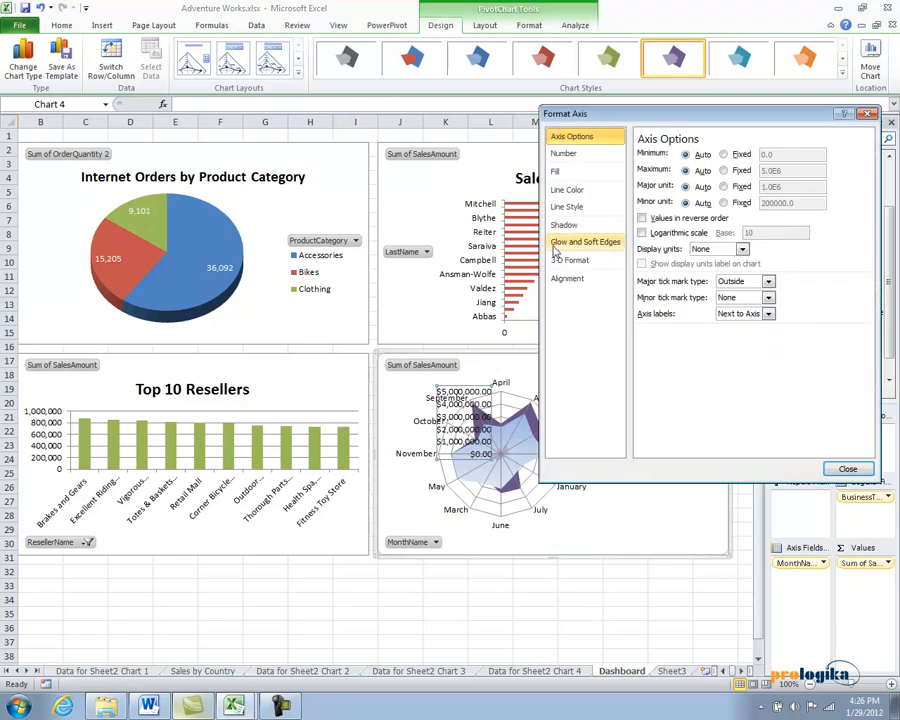
{"action": "left_click", "coordinate": [574, 166]}
{"action": "left_click", "coordinate": [653, 175]}
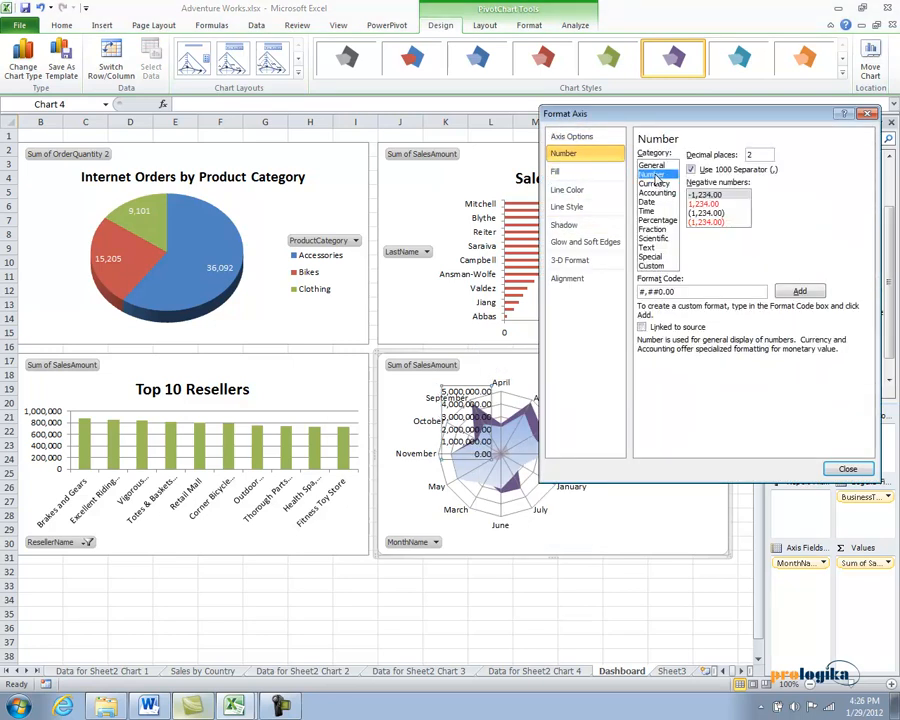
{"action": "left_click", "coordinate": [728, 155]}
{"action": "left_click", "coordinate": [847, 470]}
Set the font size of the radar chart's value axis labels to 8
{"action": "right_click", "coordinate": [484, 393]}
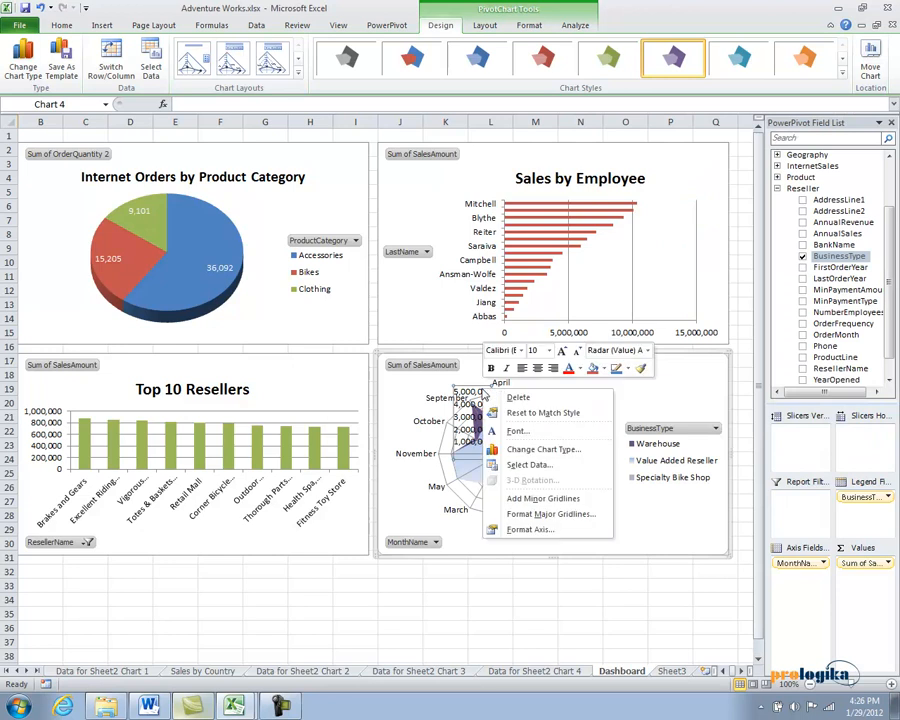
{"action": "left_click", "coordinate": [517, 430]}
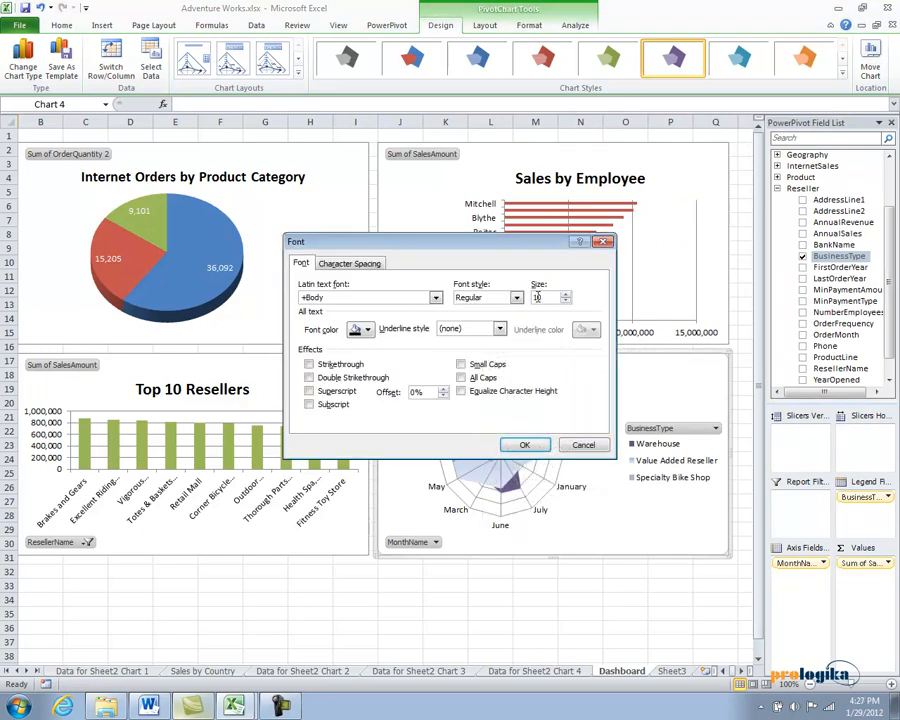
{"action": "left_click_drag", "start_coordinate": [552, 251], "coordinate": [700, 152]}
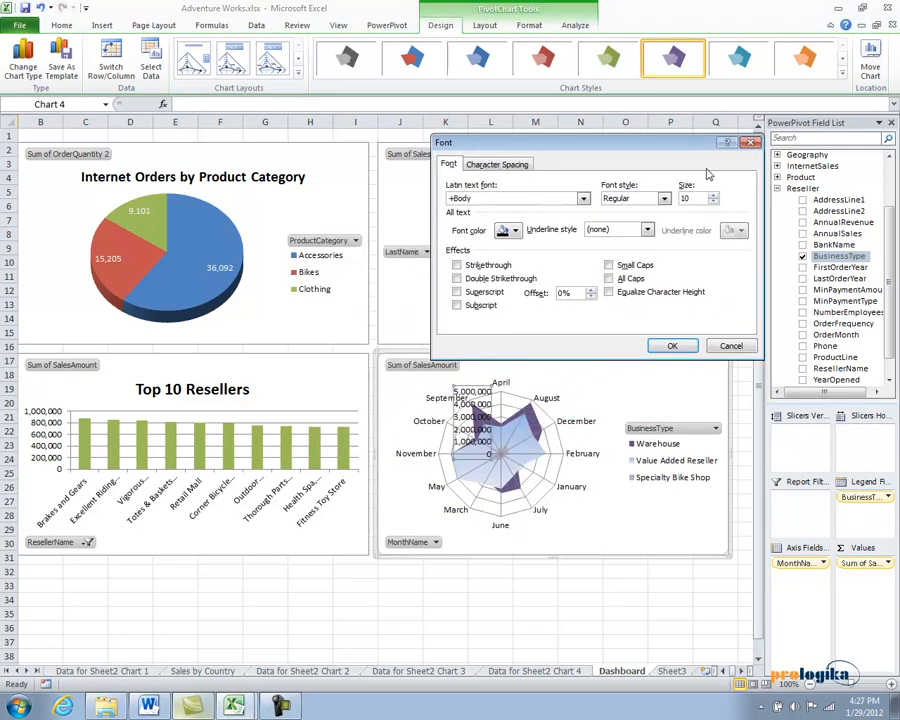
{"action": "left_click", "coordinate": [713, 202]}
{"action": "type", "text": "8"}
{"action": "left_click", "coordinate": [670, 344]}
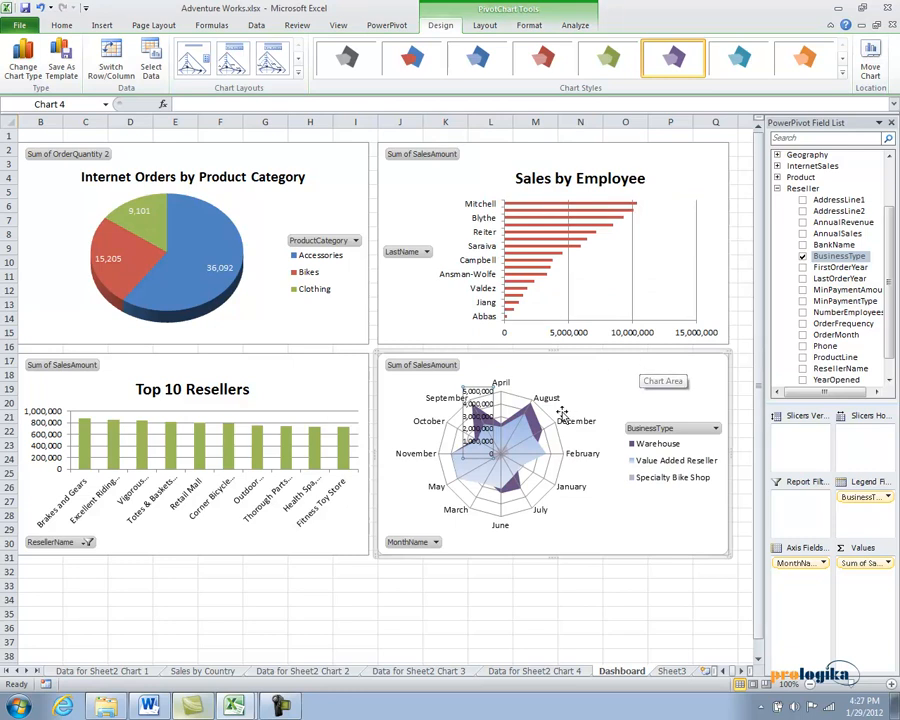
Add a centered overlay title to Chart 4 and shift it toward the chart's upper-right corner
{"action": "mouse_move", "coordinate": [568, 208]}
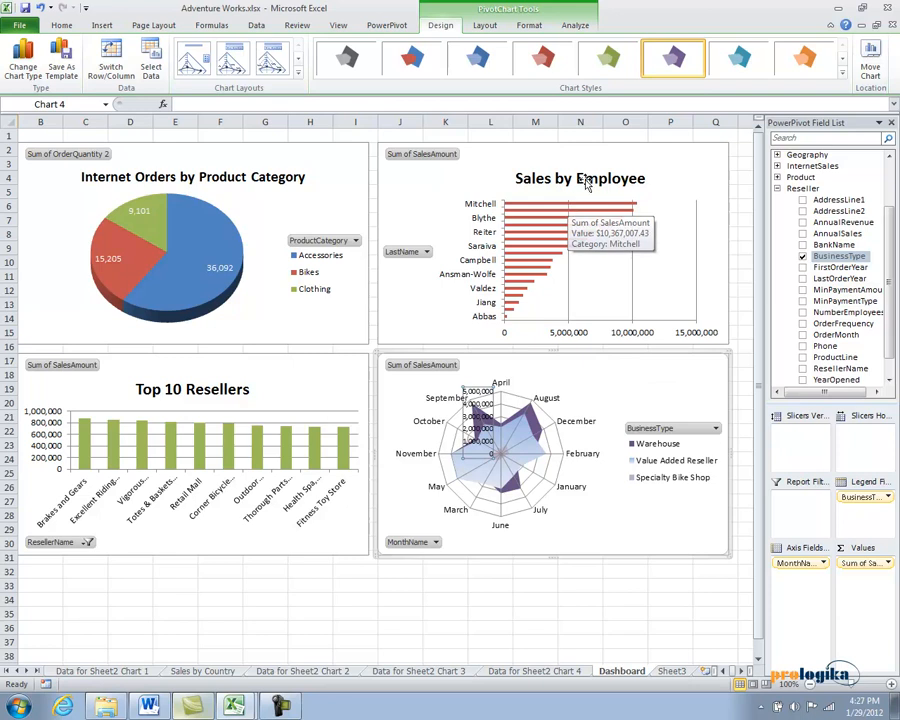
{"action": "left_click", "coordinate": [485, 26]}
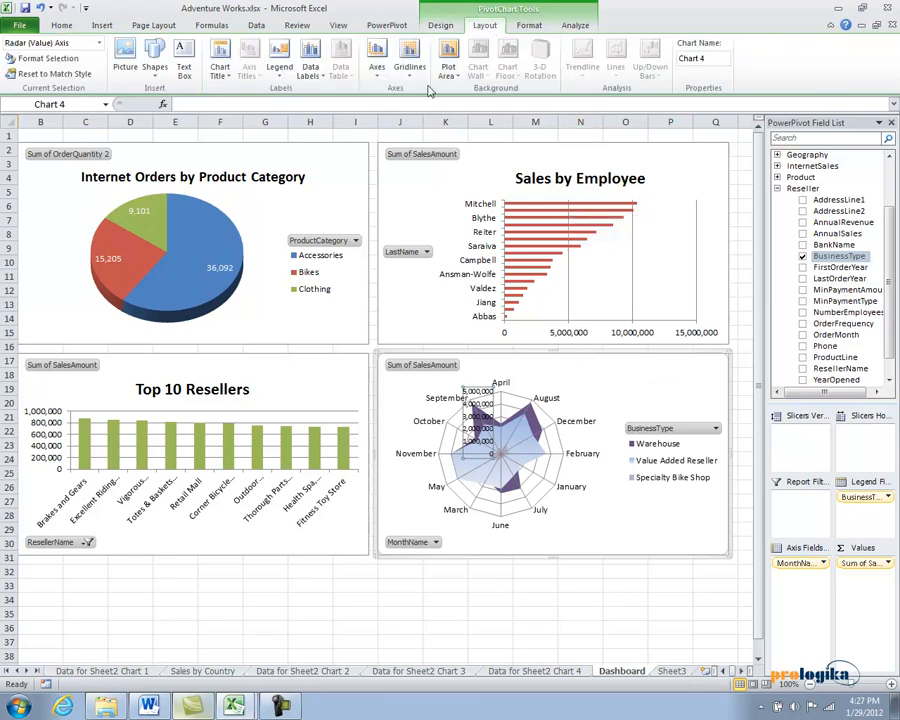
{"action": "left_click", "coordinate": [229, 78]}
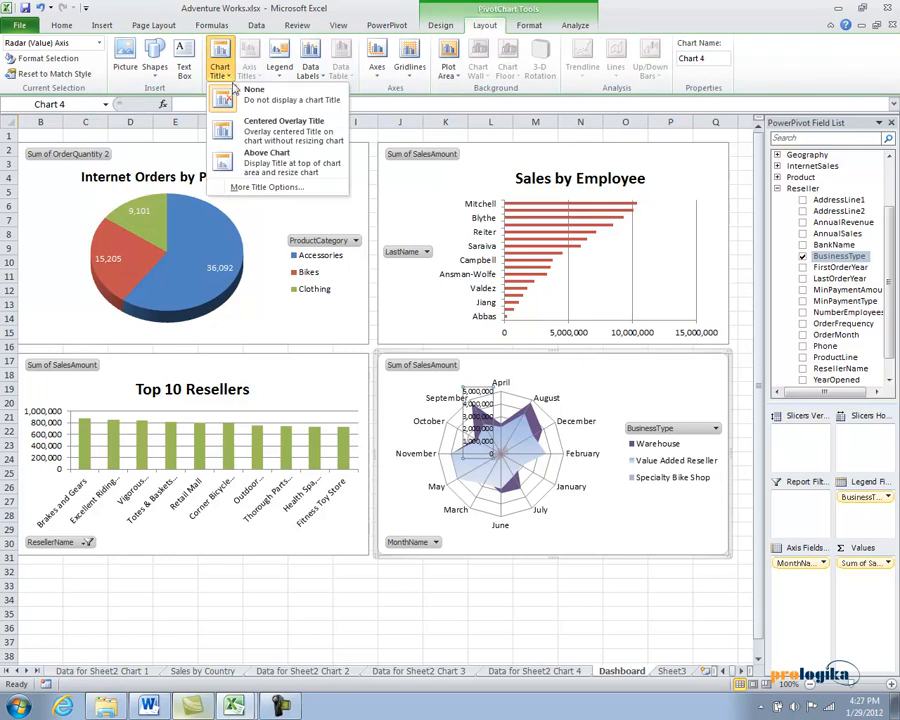
{"action": "left_click", "coordinate": [265, 132]}
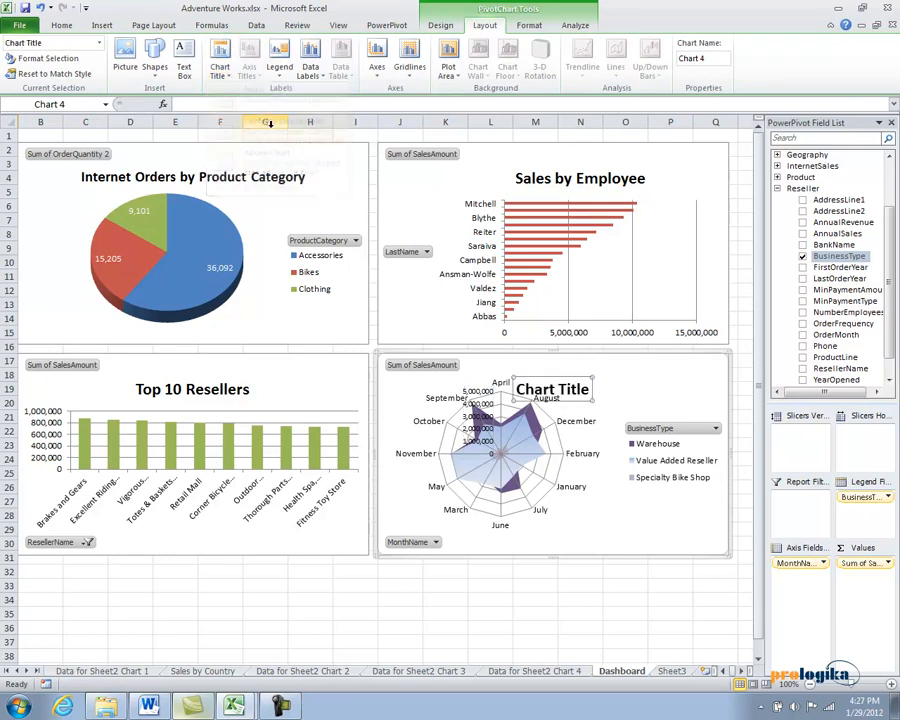
{"action": "left_click_drag", "start_coordinate": [532, 376], "coordinate": [598, 372]}
Change the title of Chart 4 to "Sales by Reseller Type" and move it against the chart's right edge, clear of the month labels
{"action": "left_click", "coordinate": [578, 382]}
{"action": "left_click_drag", "start_coordinate": [578, 382], "coordinate": [642, 380]}
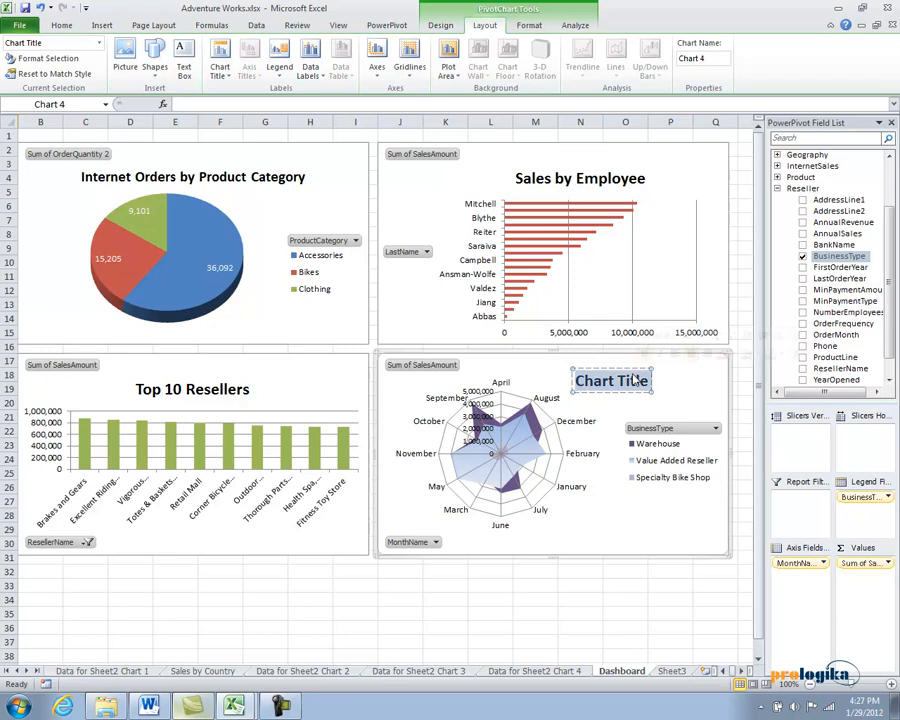
{"action": "type", "text": "Sale"}
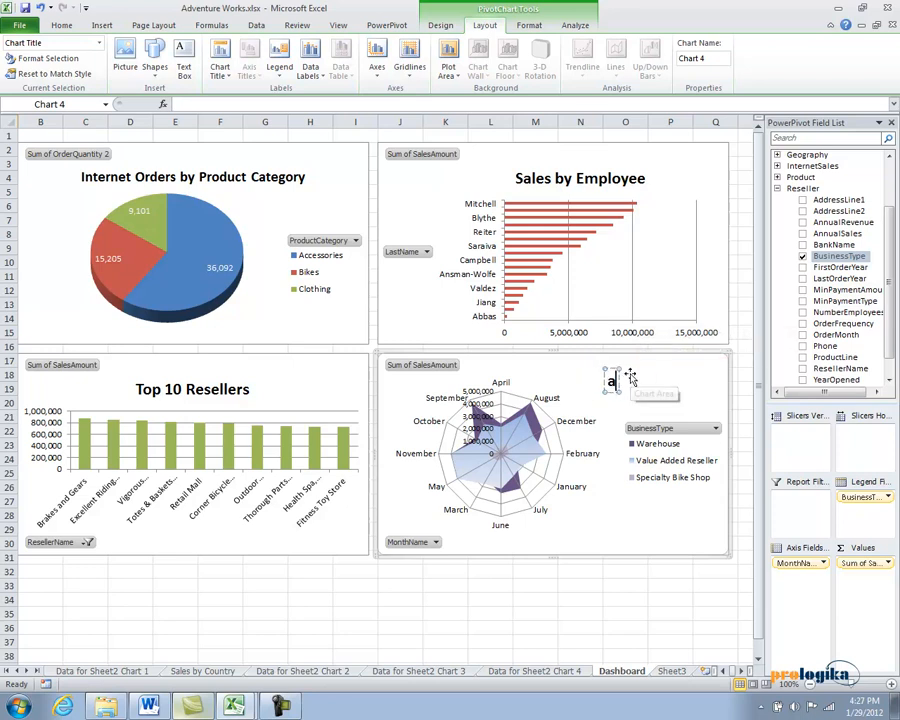
{"action": "type", "text": "s b"}
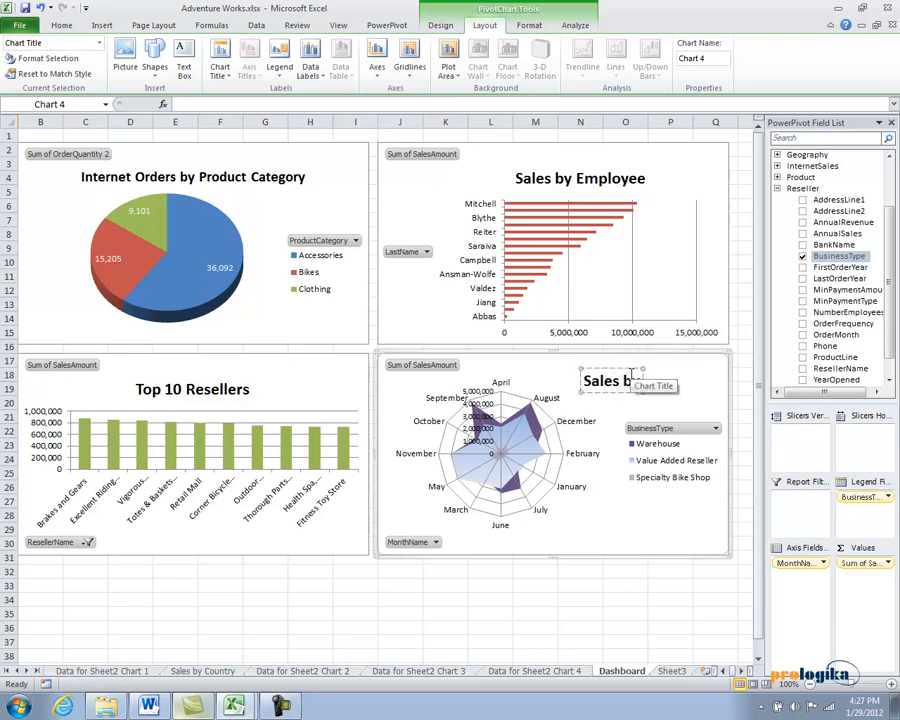
{"action": "type", "text": "y Reseller Type"}
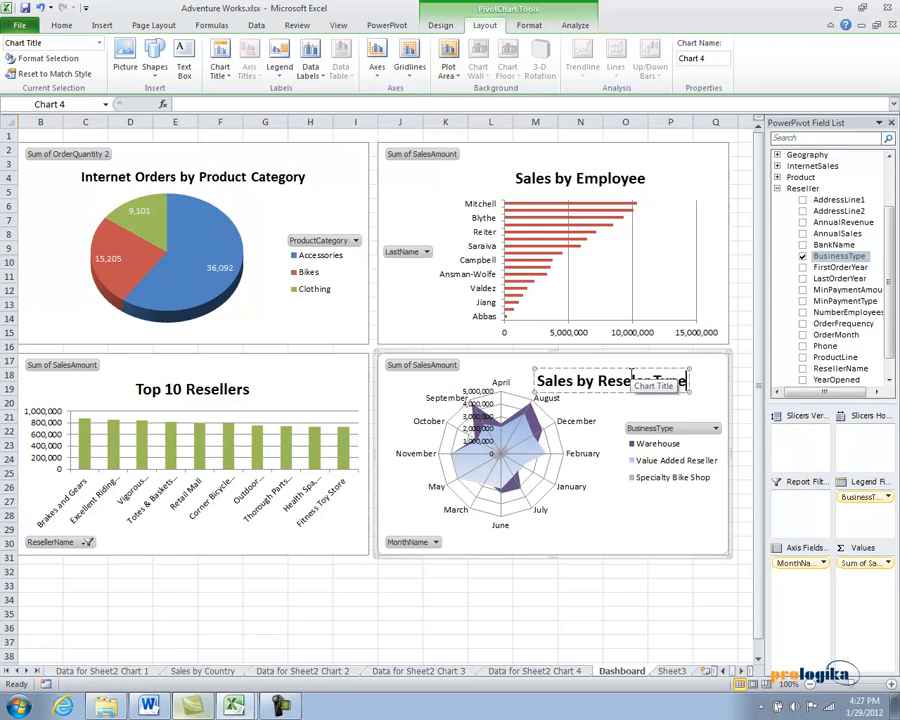
{"action": "left_click", "coordinate": [631, 388]}
{"action": "type", "text": "l"}
{"action": "left_click", "coordinate": [697, 394]}
{"action": "left_click", "coordinate": [645, 390]}
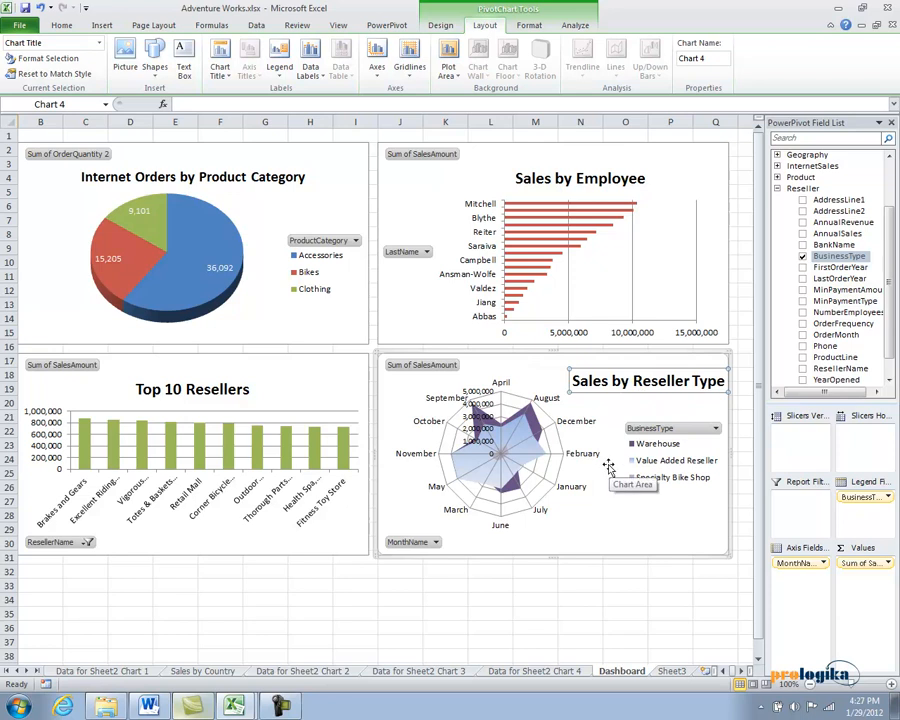